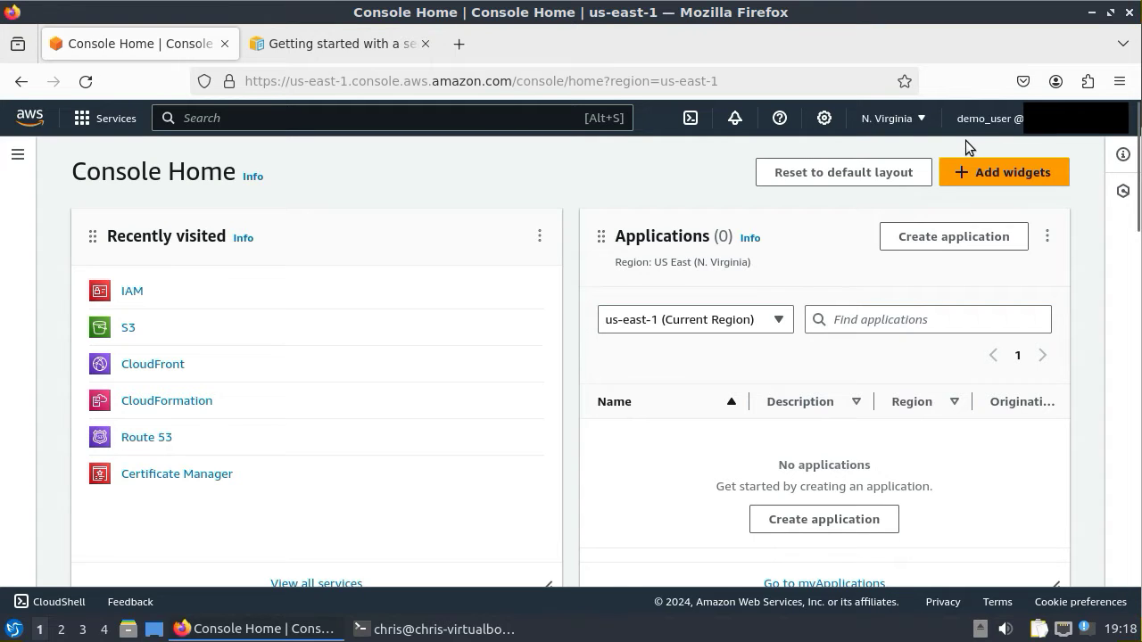
- Open the Route 53 hosted zones list from the service search
click(277, 119)
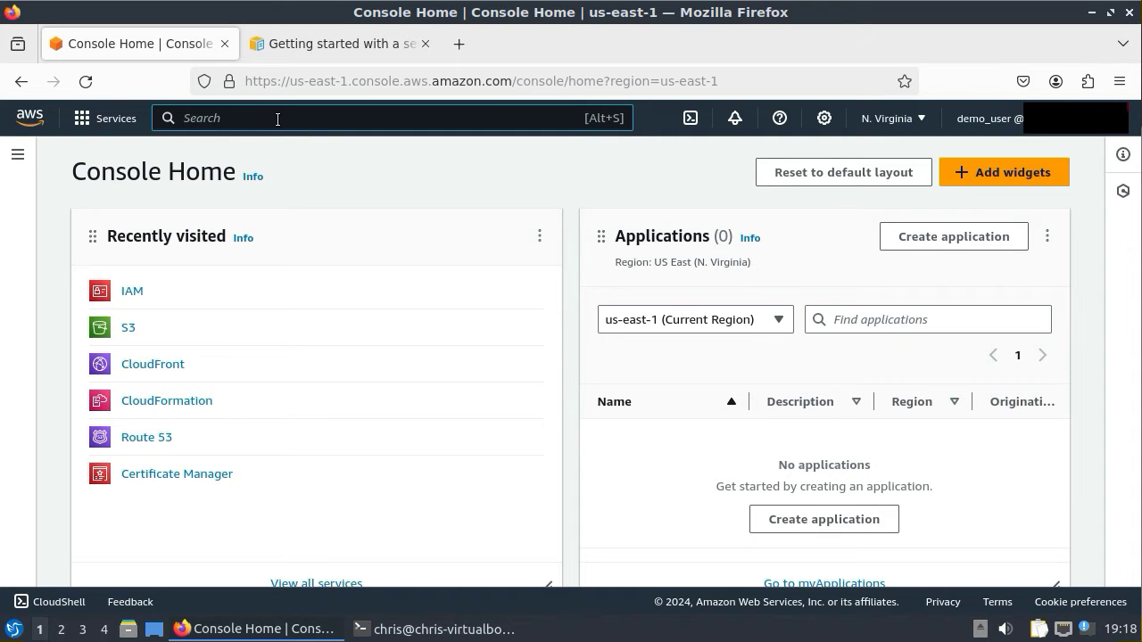
text(route 53)
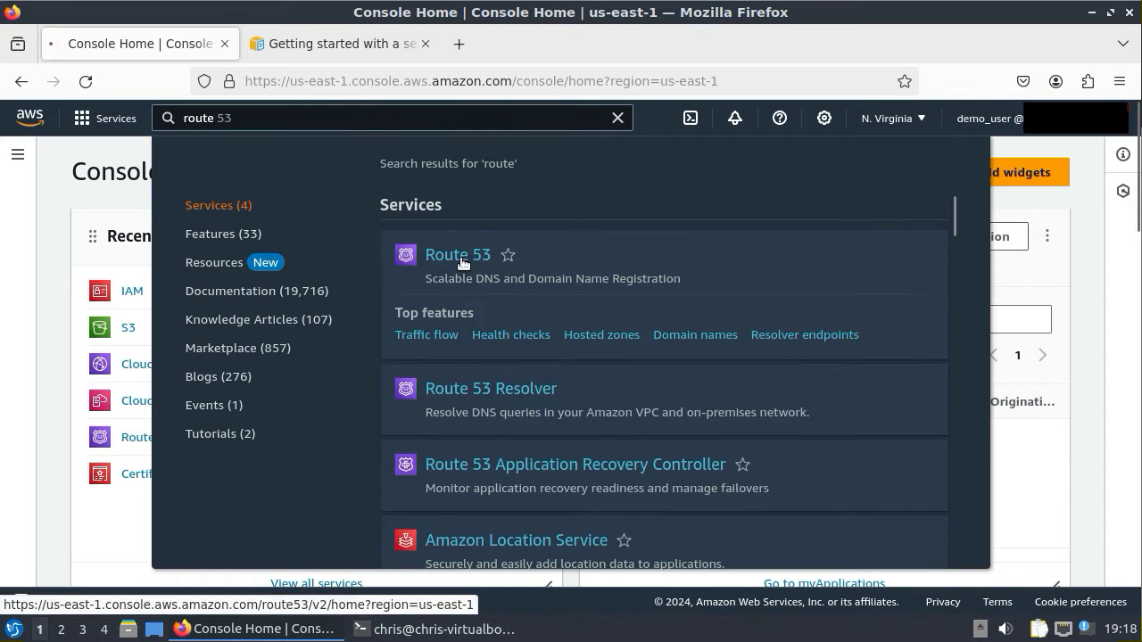
click(463, 264)
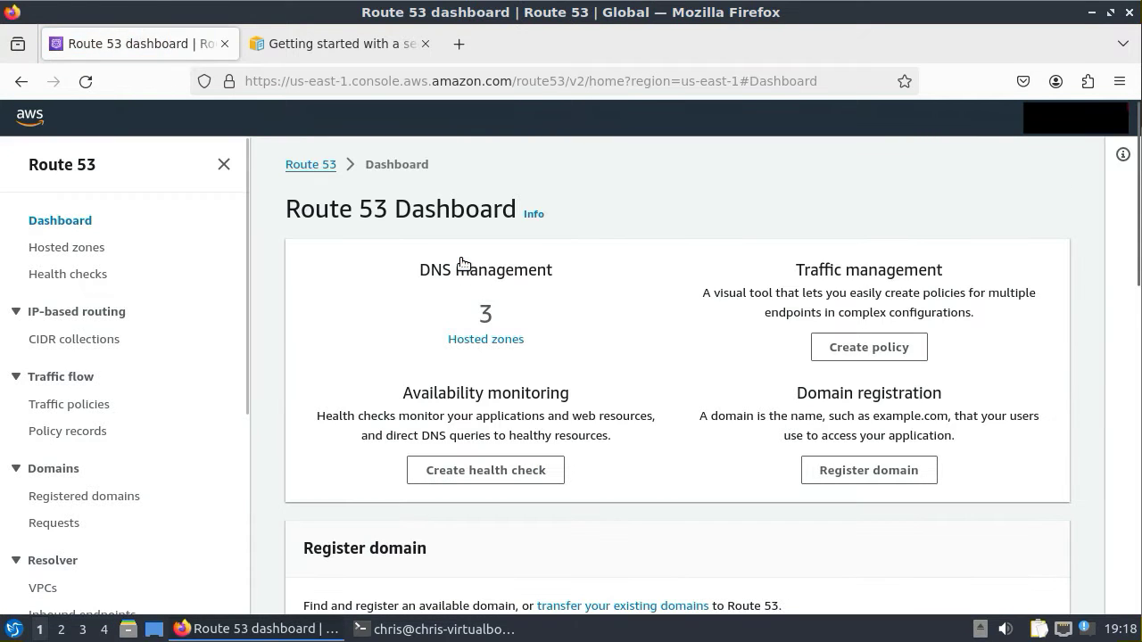
click(486, 342)
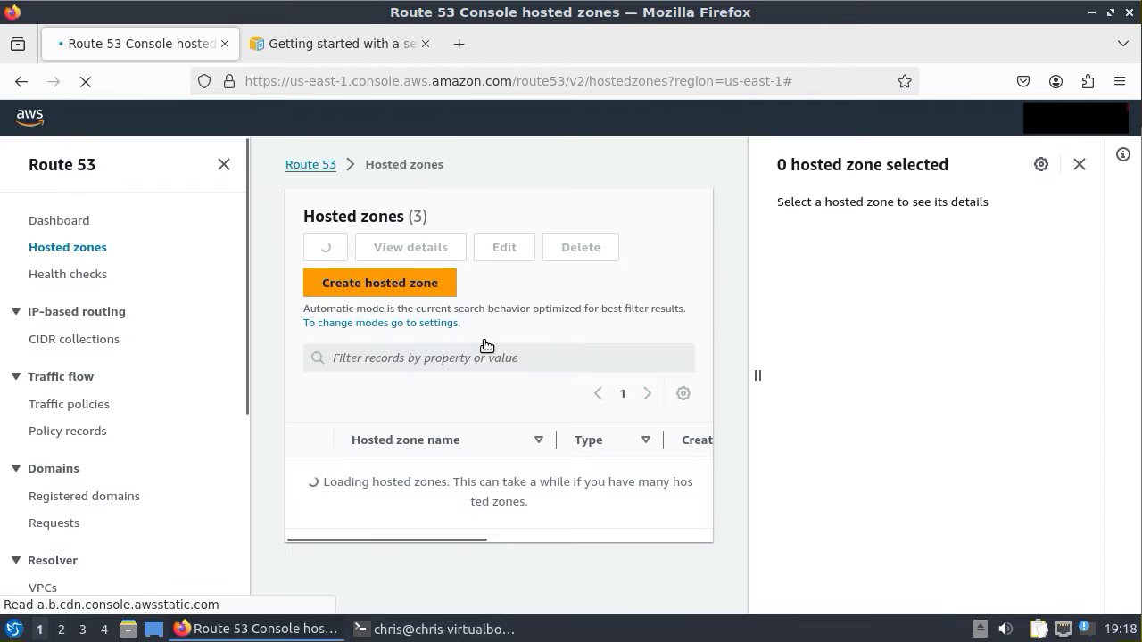
- Create a public hosted zone for the domain stress2012.com
click(380, 286)
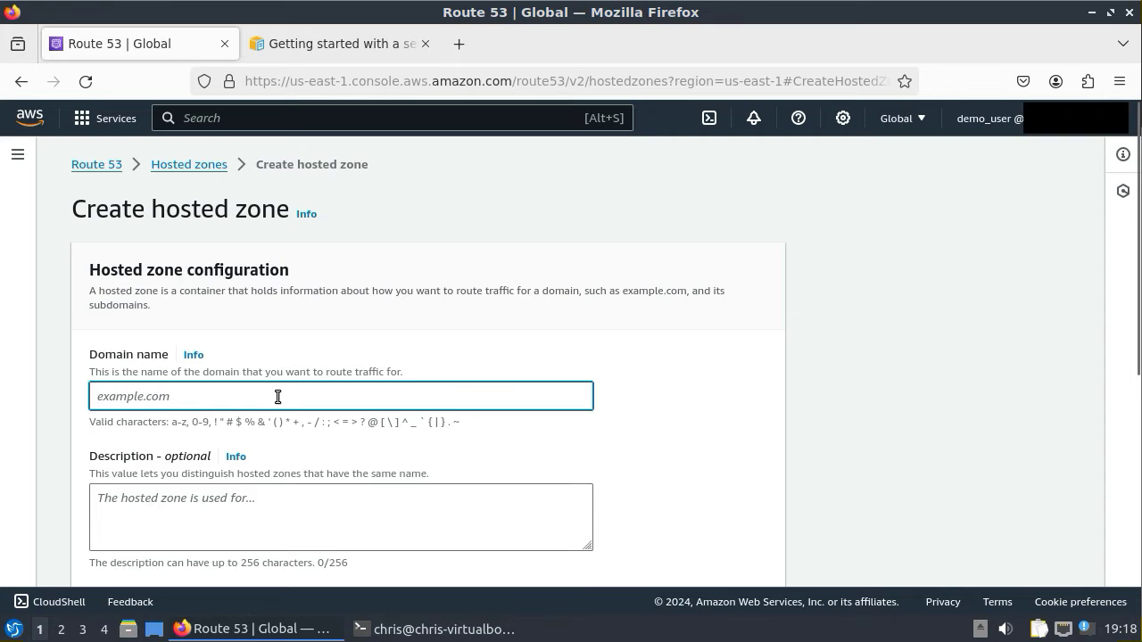
text(s)
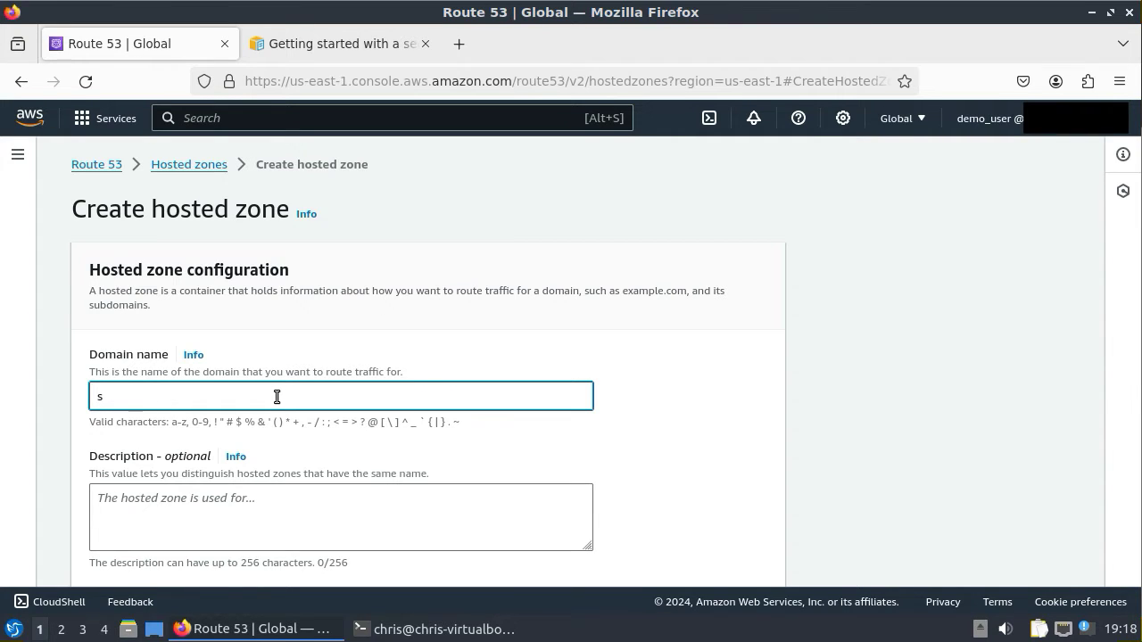
text(tress2012.com)
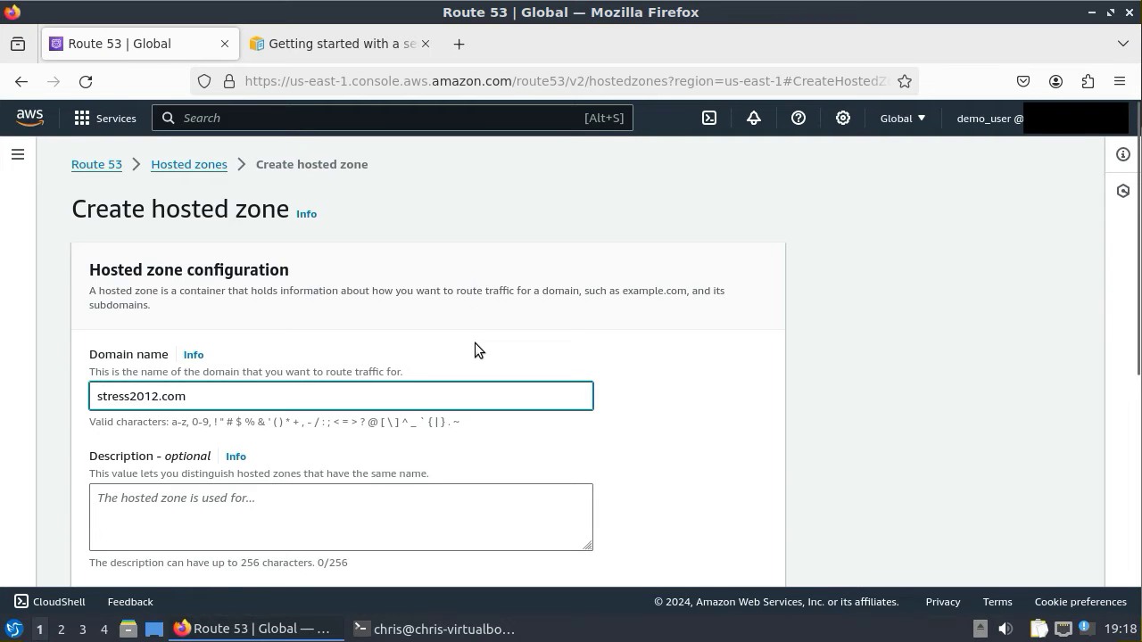
scroll(475, 348, down, 4)
scroll(475, 350, down, 2)
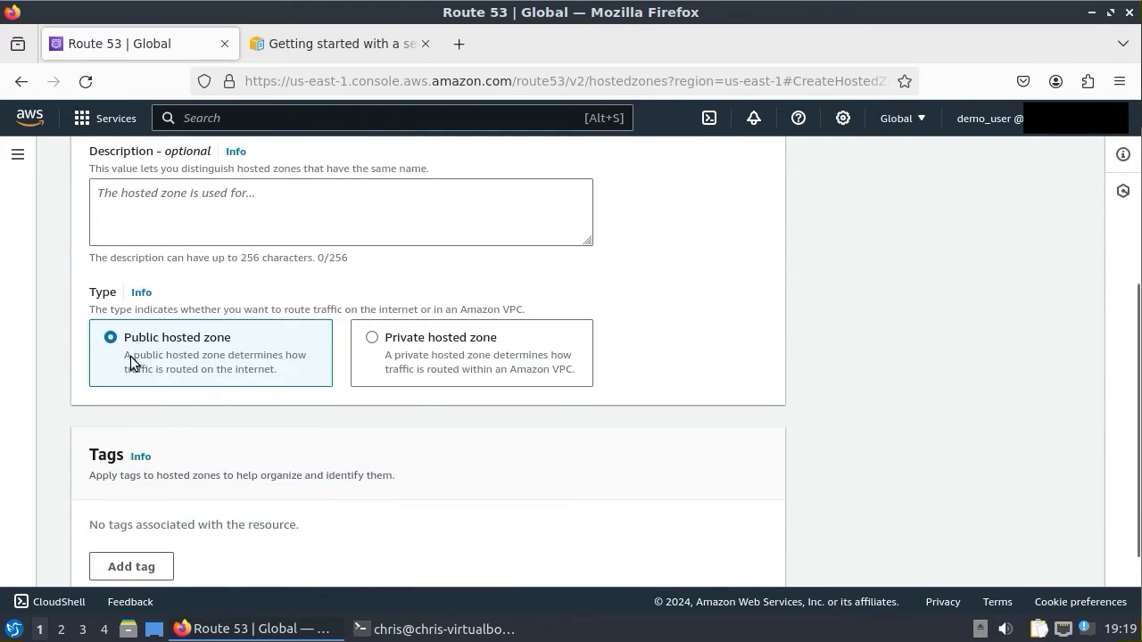
scroll(426, 409, down, 2)
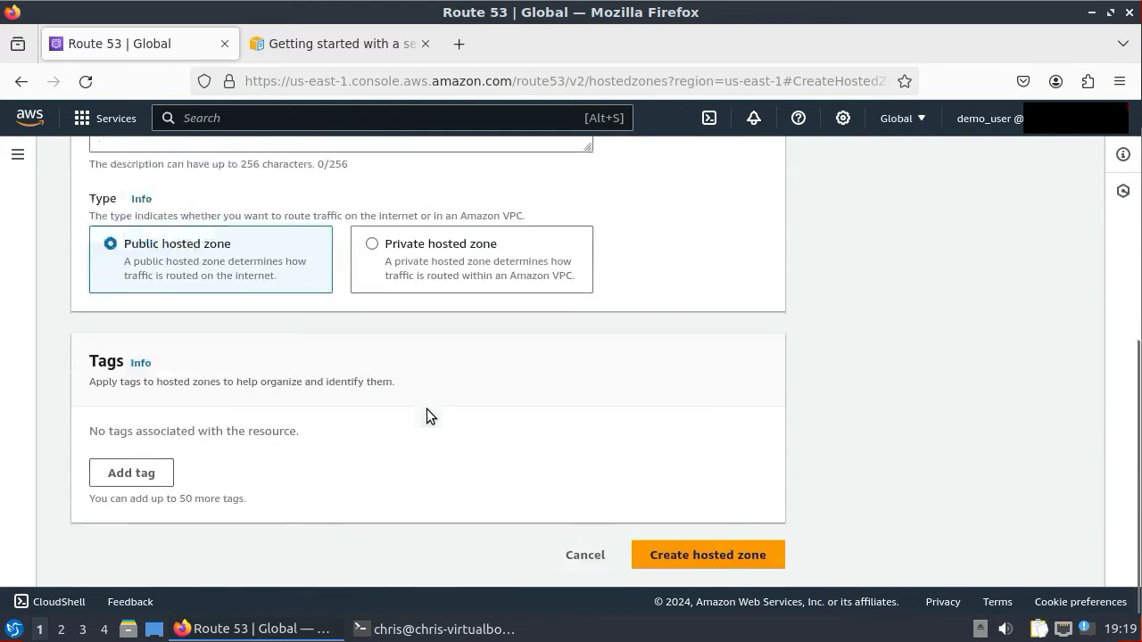
click(709, 555)
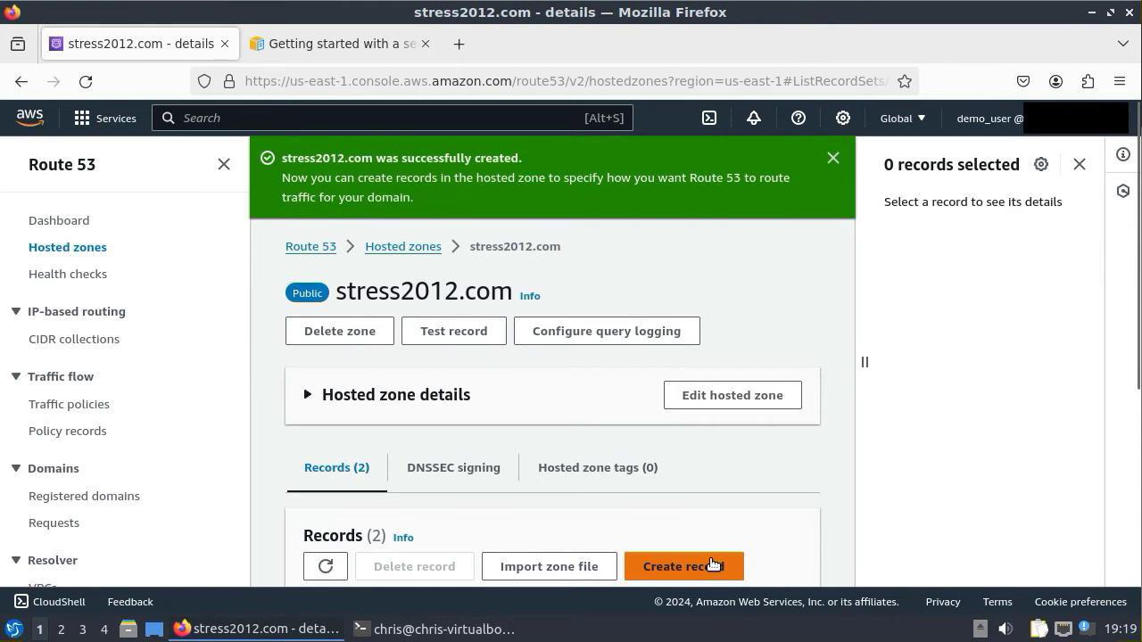
- Select the stress2012.com zone's NS record in the records table to view its details
scroll(784, 473, down, 5)
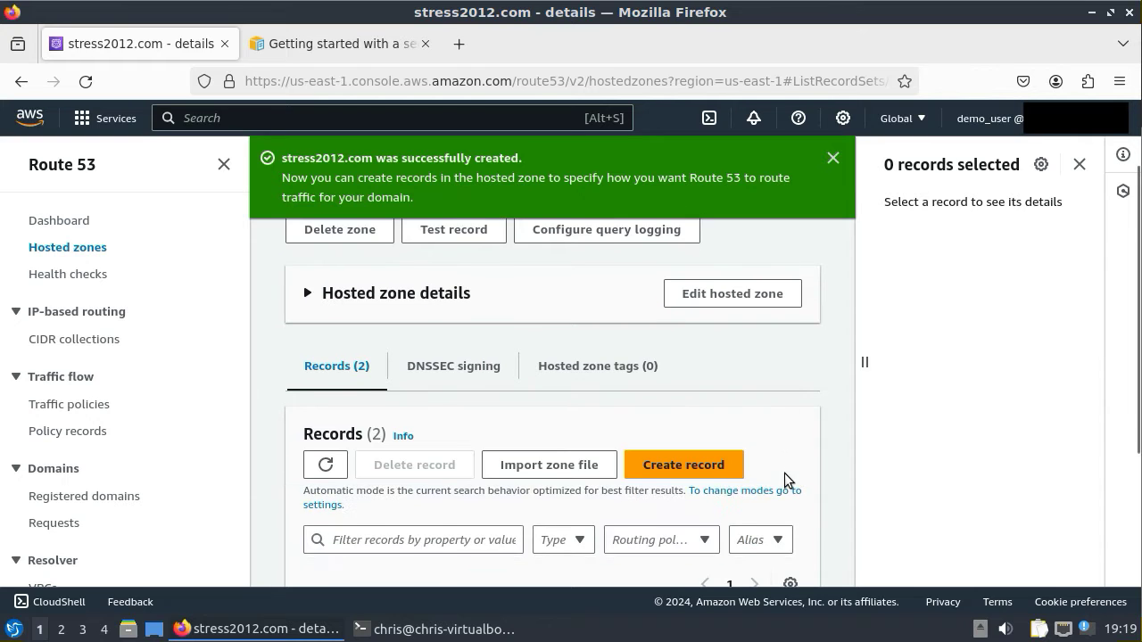
scroll(785, 473, down, 1)
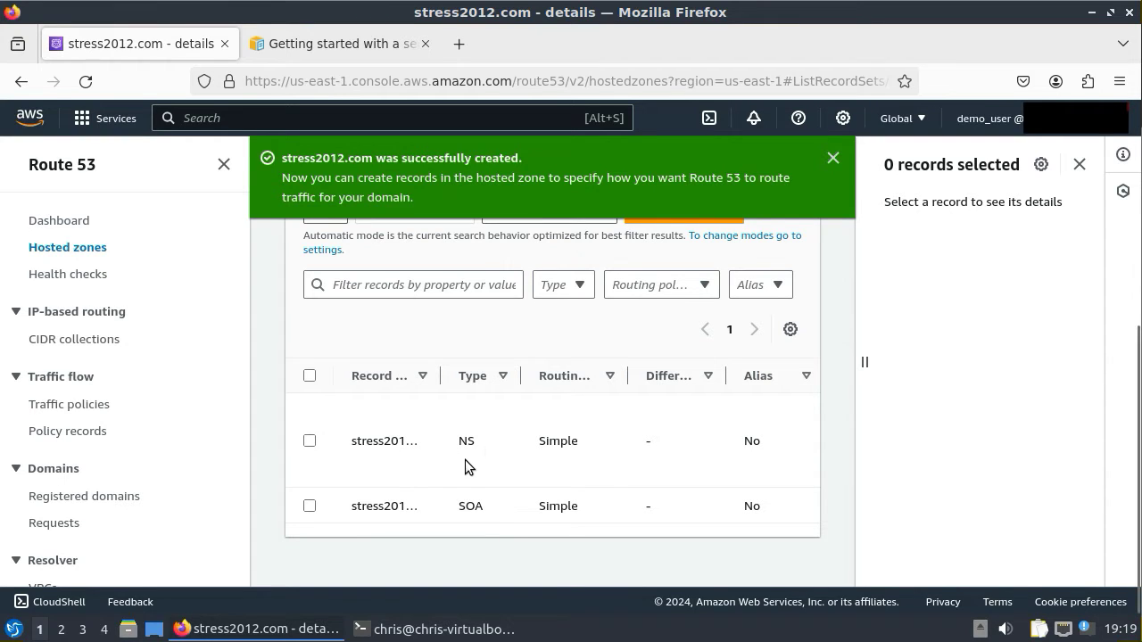
click(311, 443)
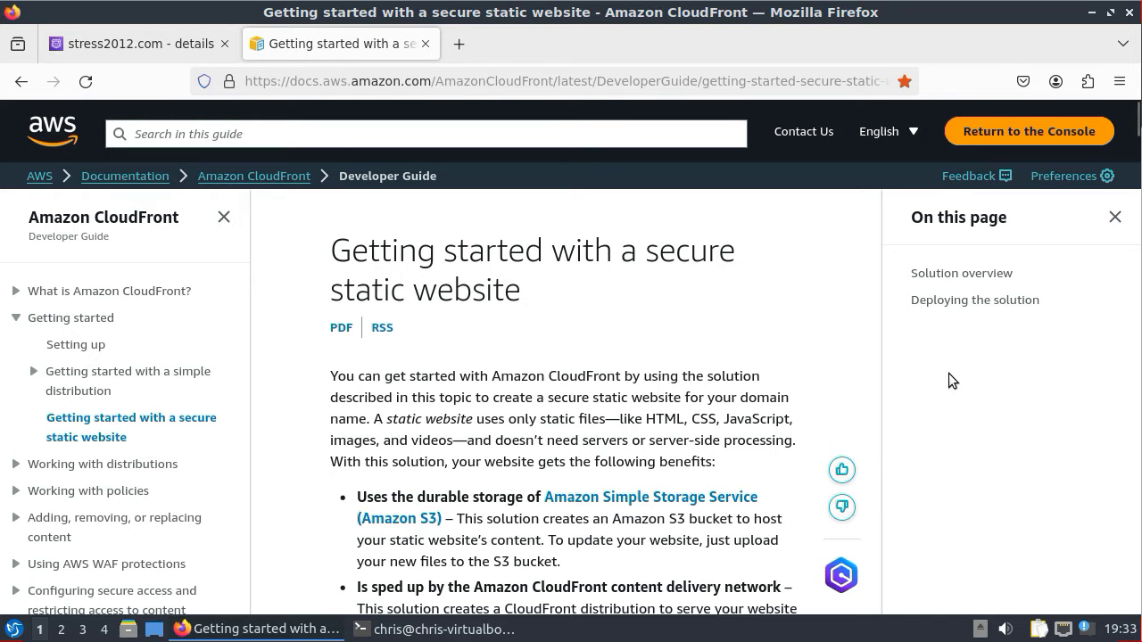
- Use the guide's Deploying the solution steps to launch the stack in CloudFormation
scroll(809, 431, down, 5)
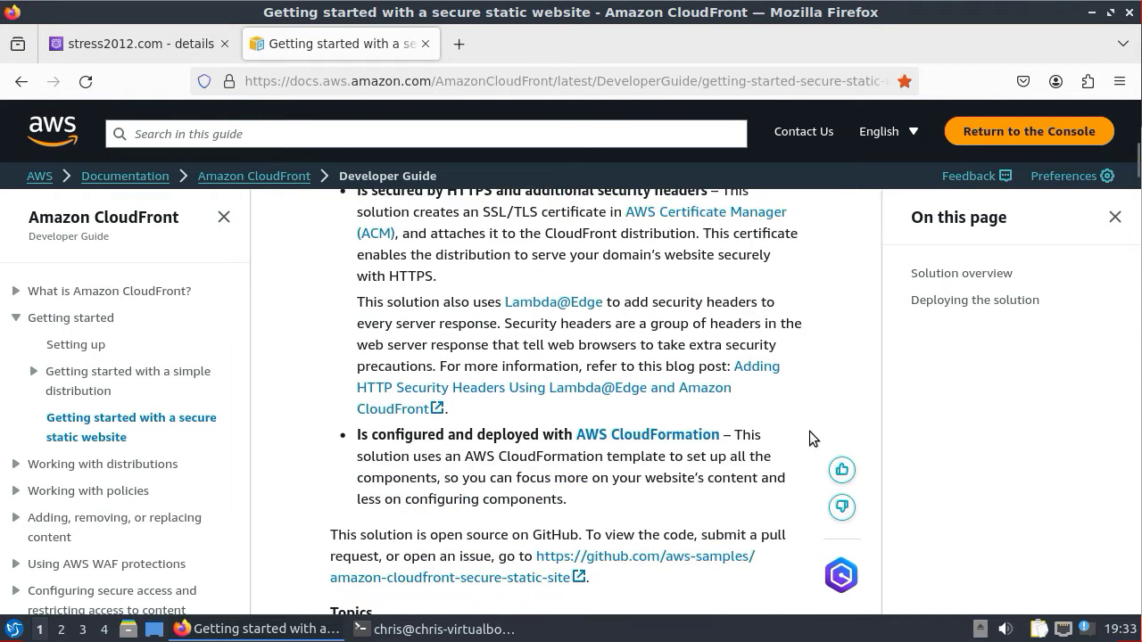
scroll(809, 431, down, 2)
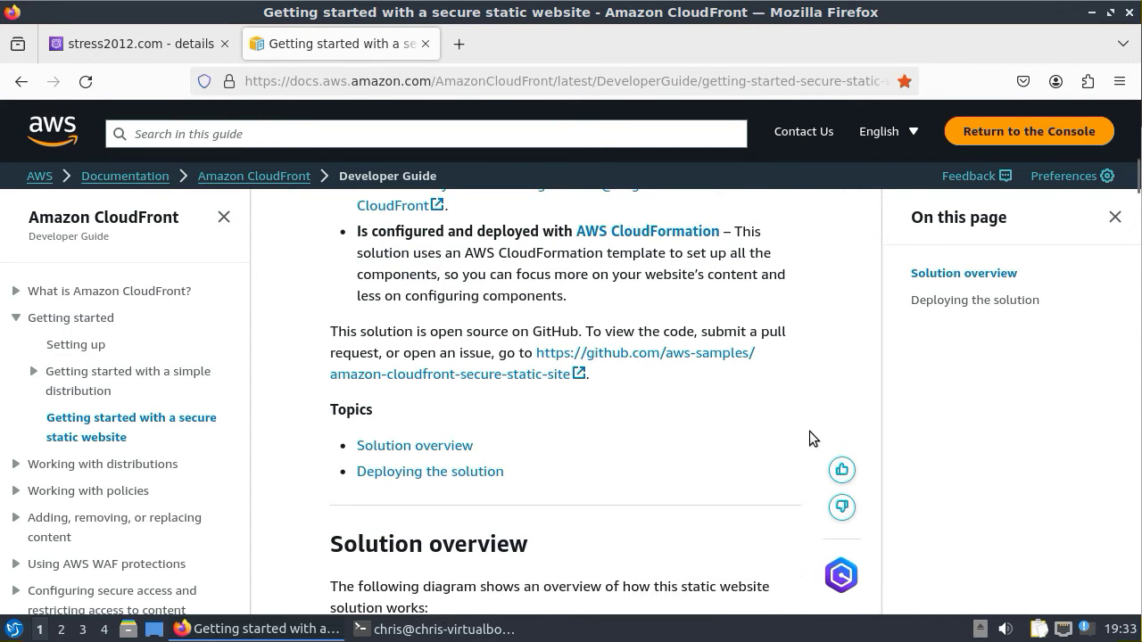
click(461, 473)
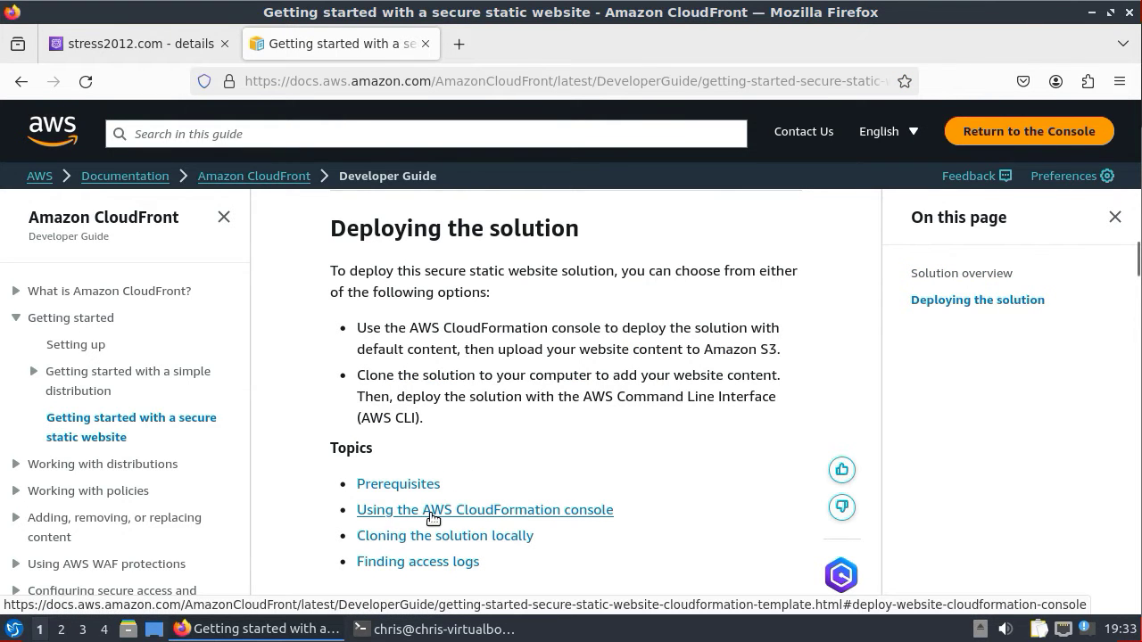
click(578, 513)
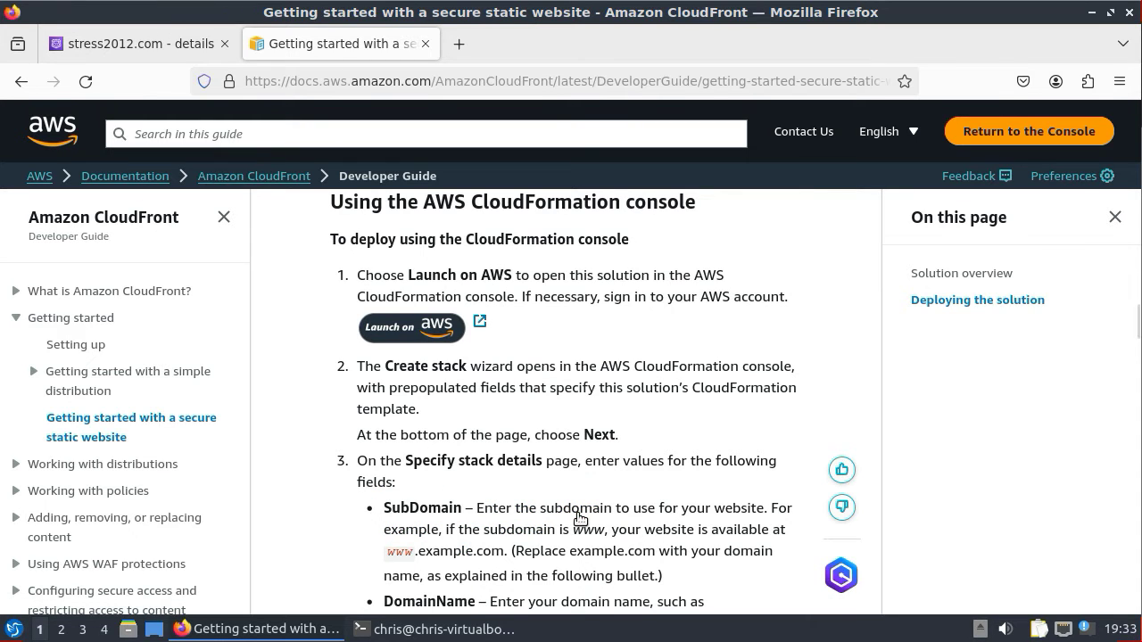
click(426, 334)
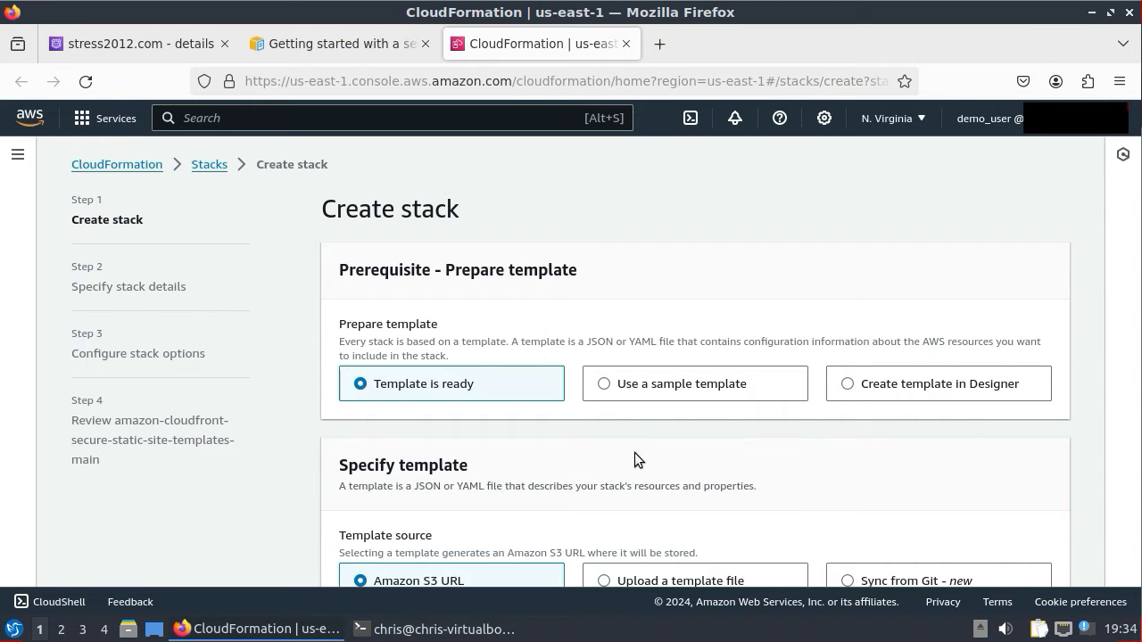
- Accept the template and rename the stack to stress2012-cloudfront-secure-static-site-main
scroll(684, 468, down, 3)
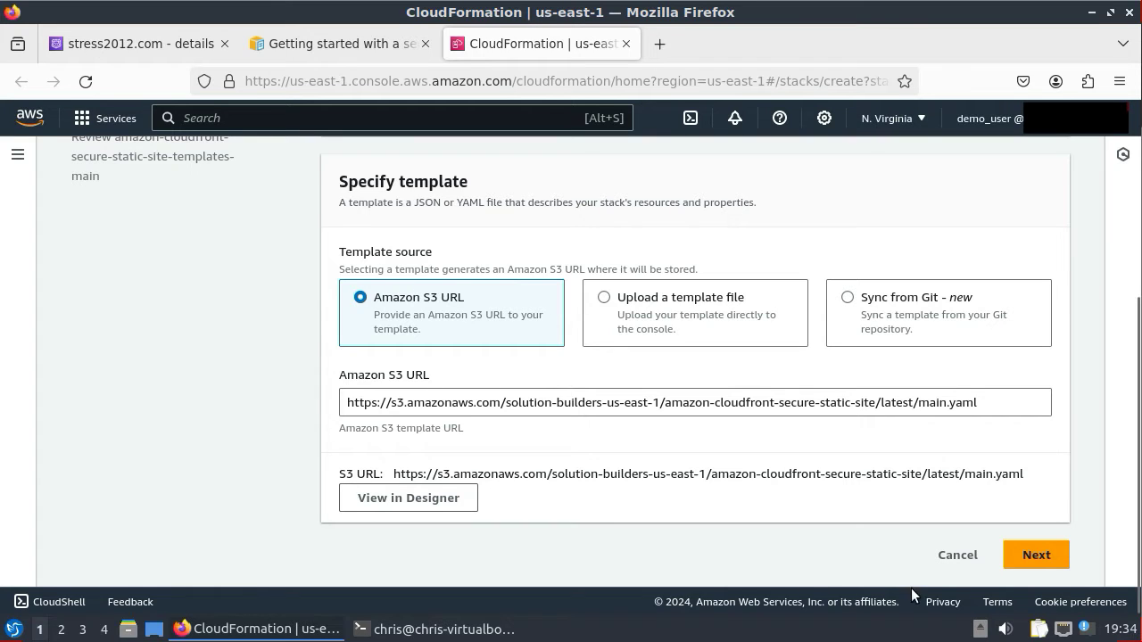
click(1035, 555)
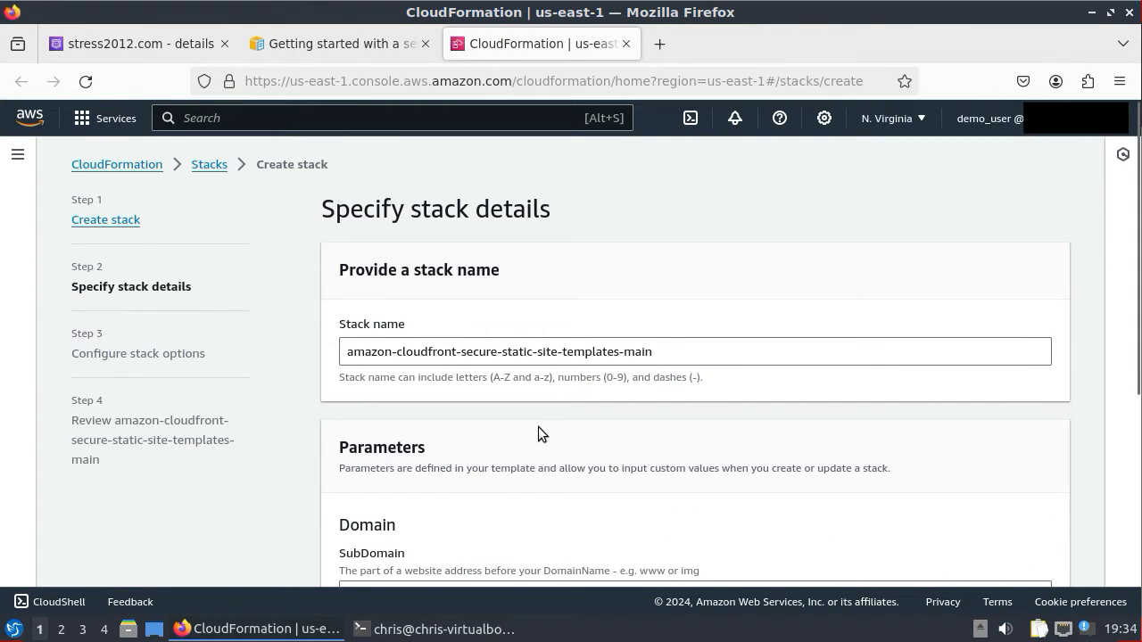
double_click(365, 351)
text(stress2)
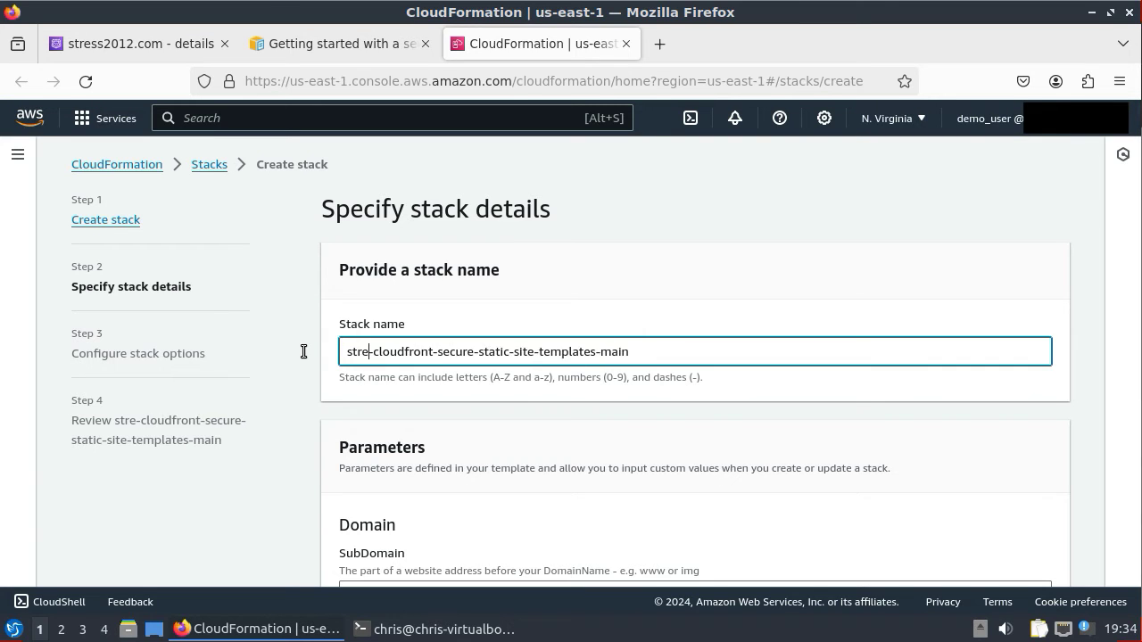
text(012)
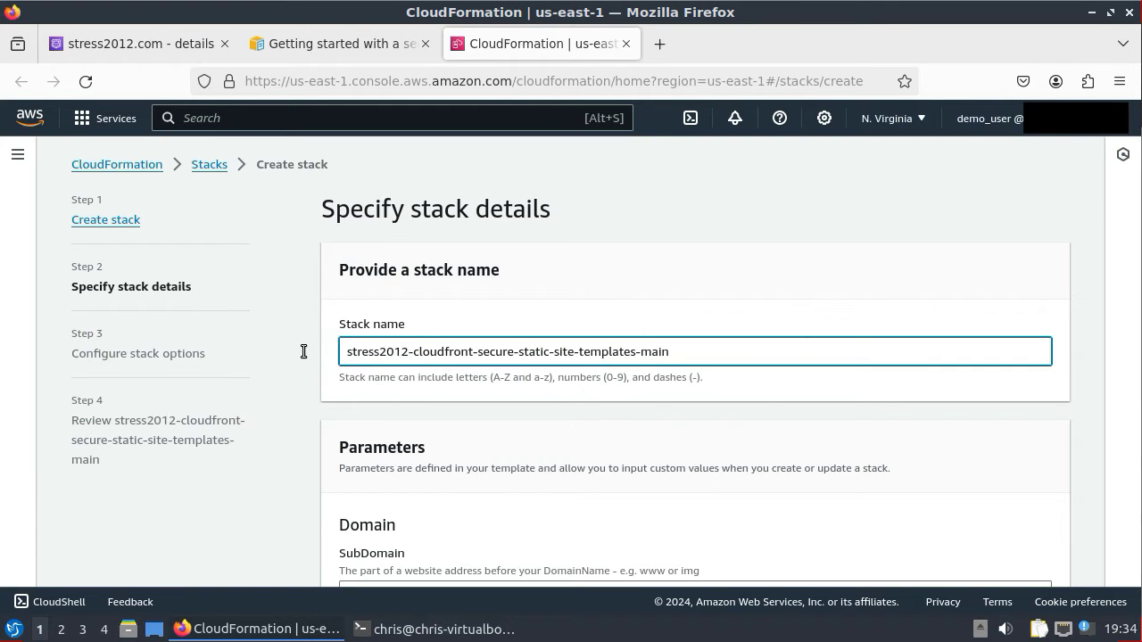
double_click(606, 351)
key(BackSpace)
key(BackSpace)
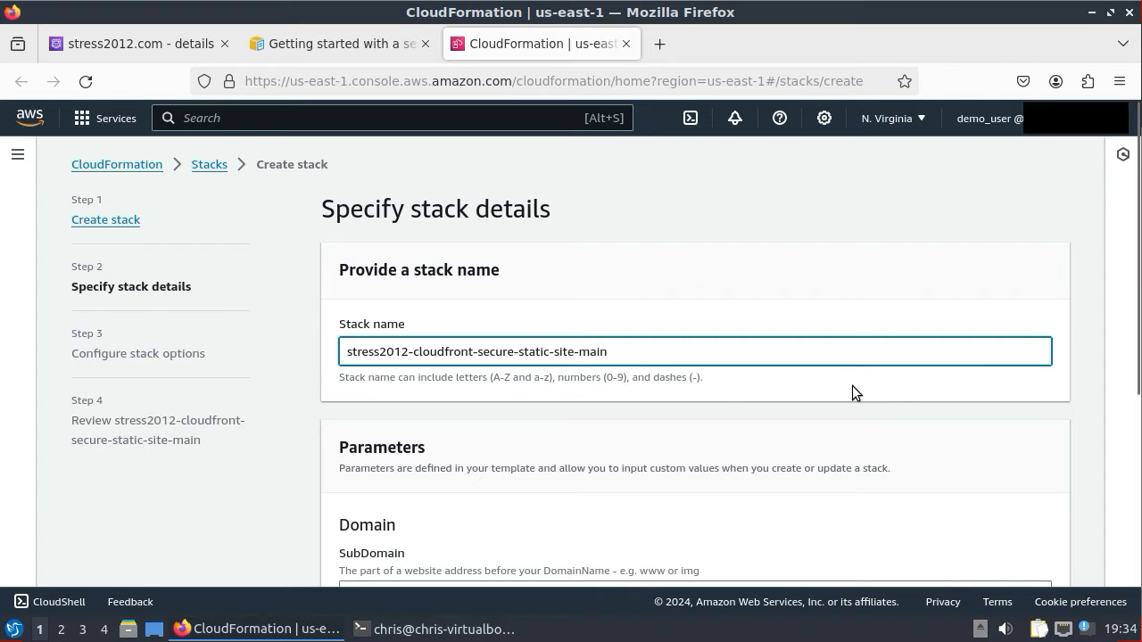
scroll(851, 389, down, 3)
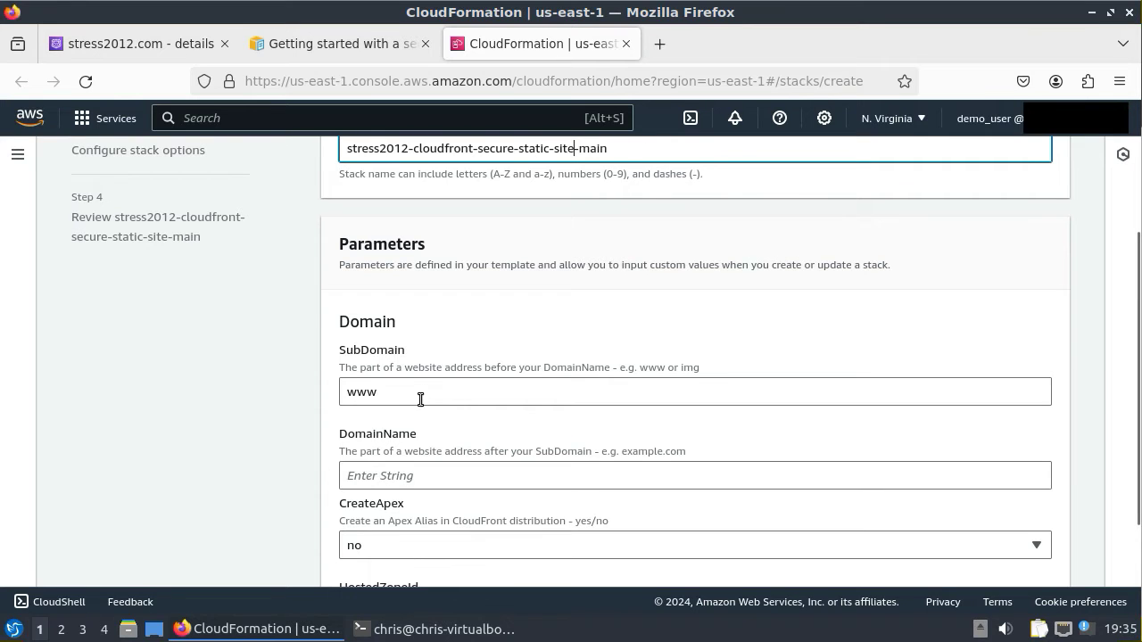
- Set the DomainName parameter to stress2012.com and CreateApex to yes
click(422, 481)
text(s)
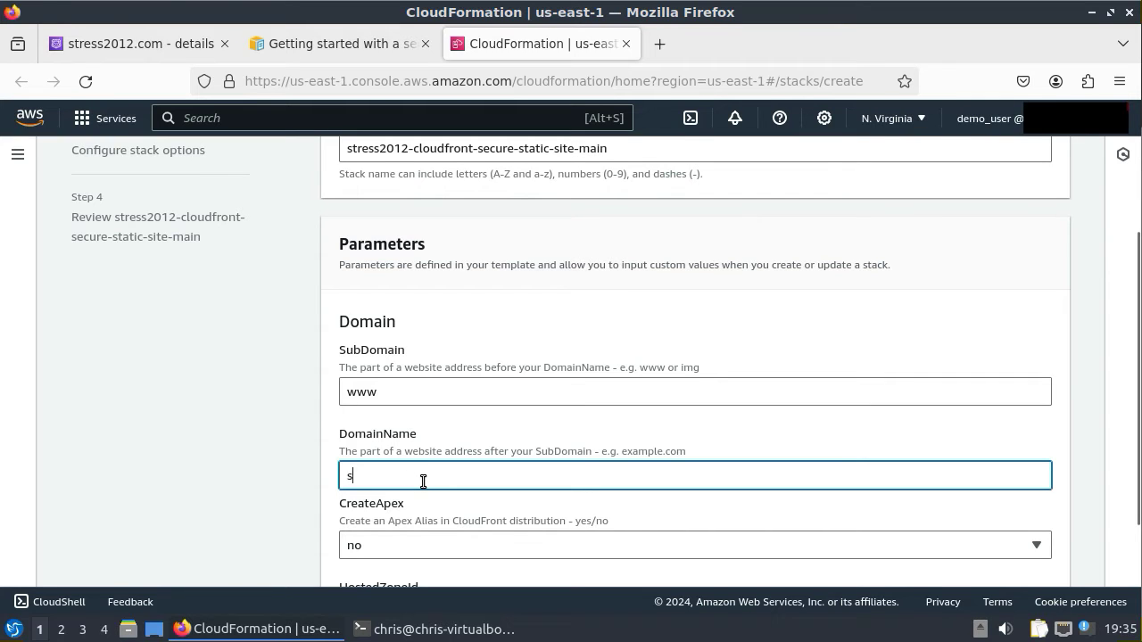
text(tress2012.com)
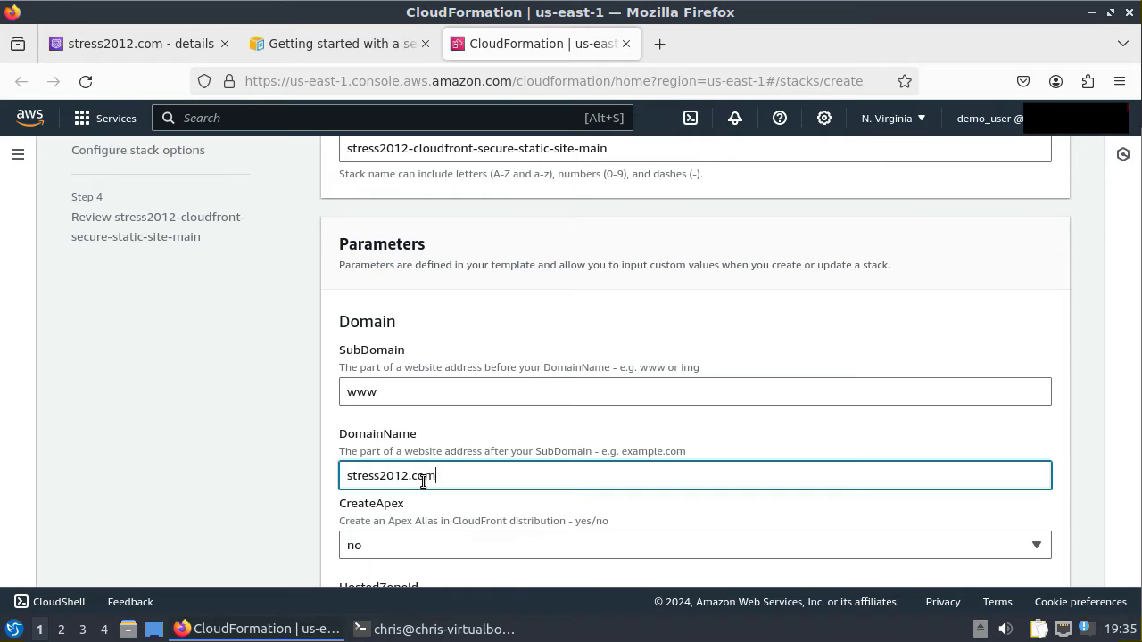
click(469, 544)
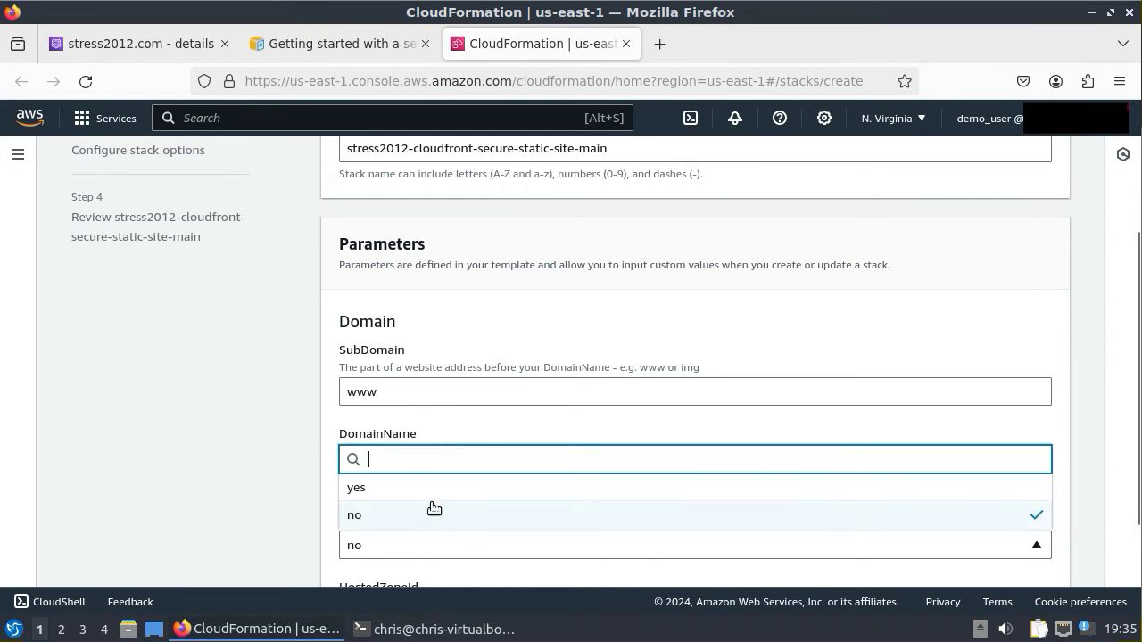
click(416, 488)
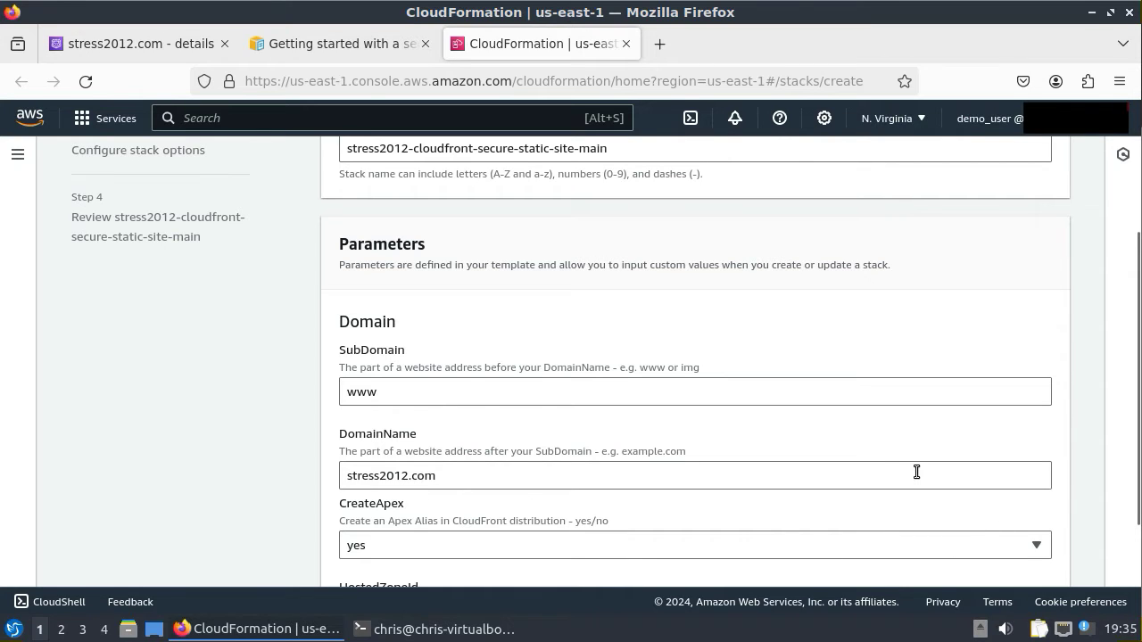
scroll(882, 471, down, 3)
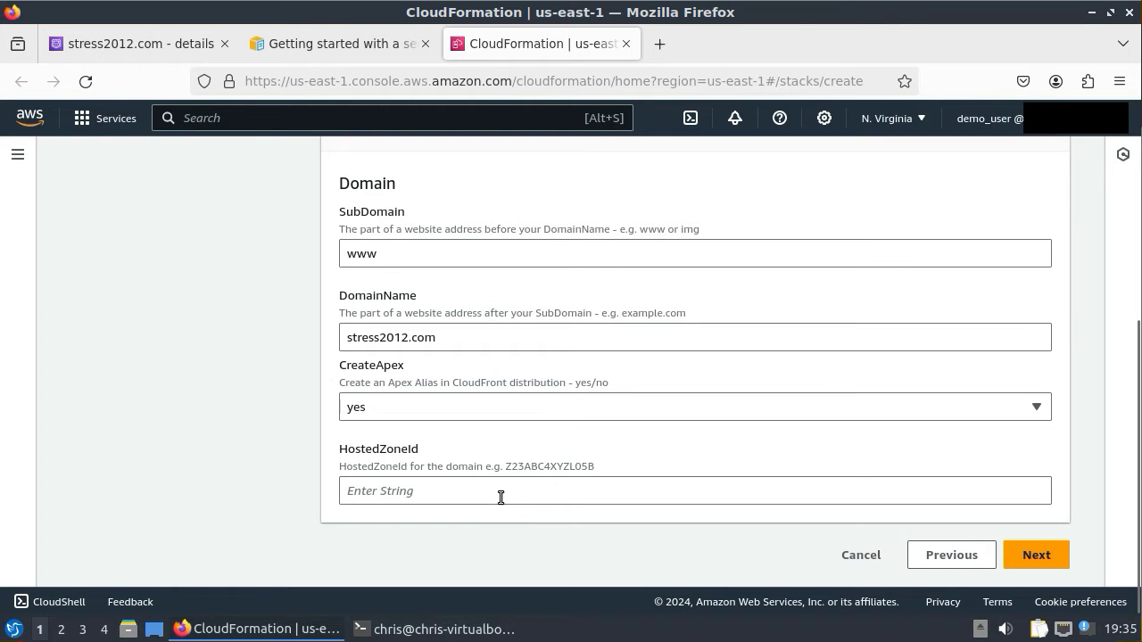
- Copy the stress2012.com hosted zone ID from the Route 53 hosted zone details
click(162, 45)
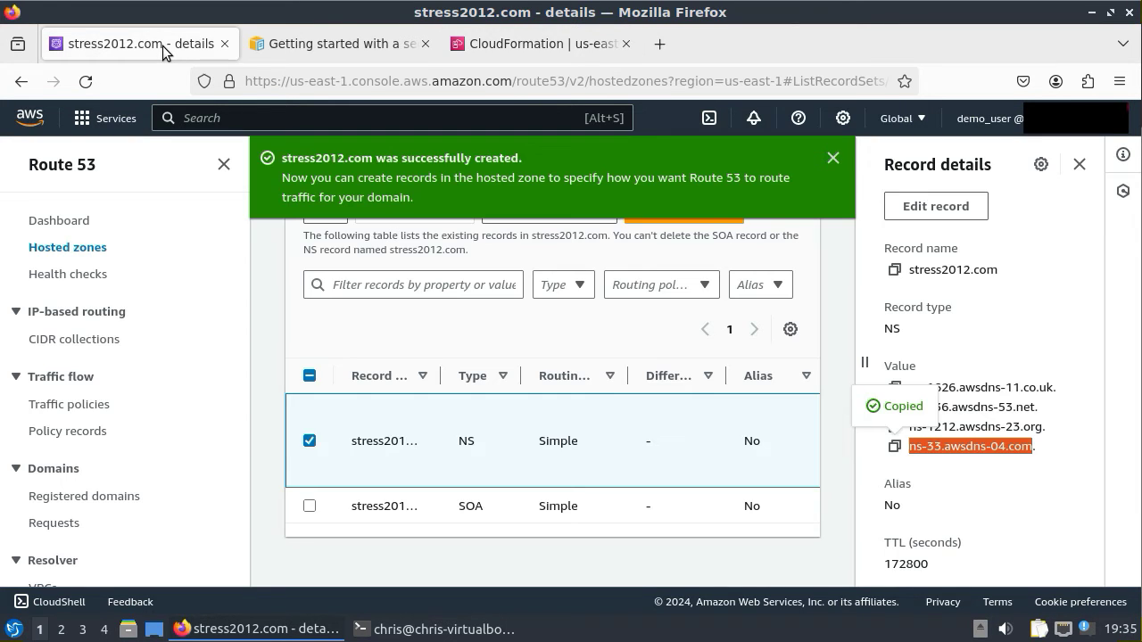
click(1080, 164)
click(1047, 157)
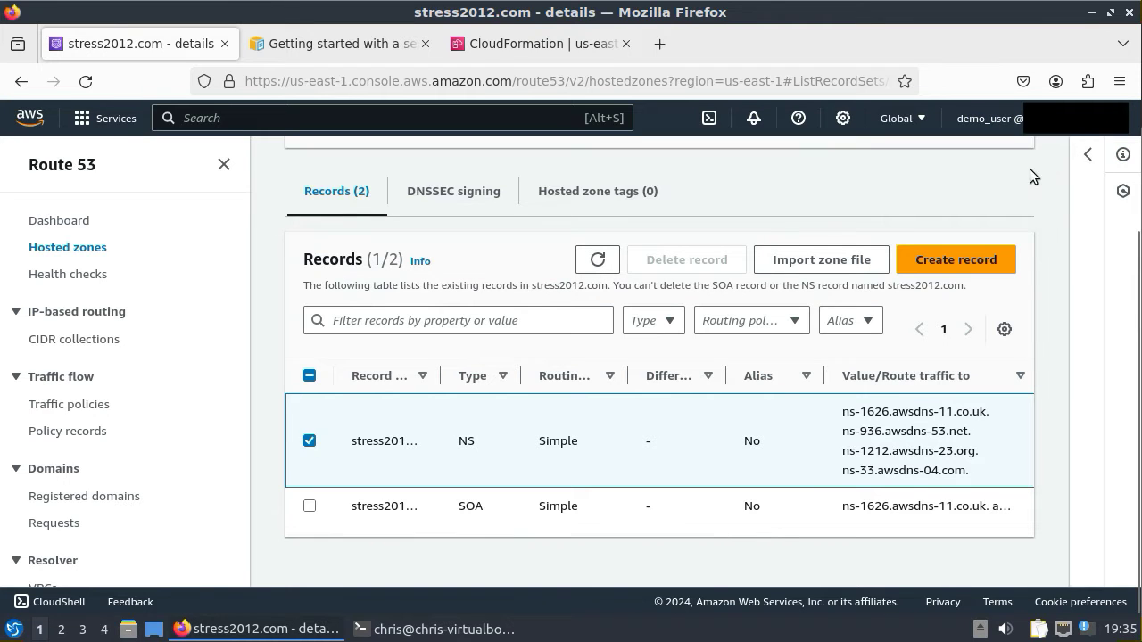
scroll(782, 299, up, 3)
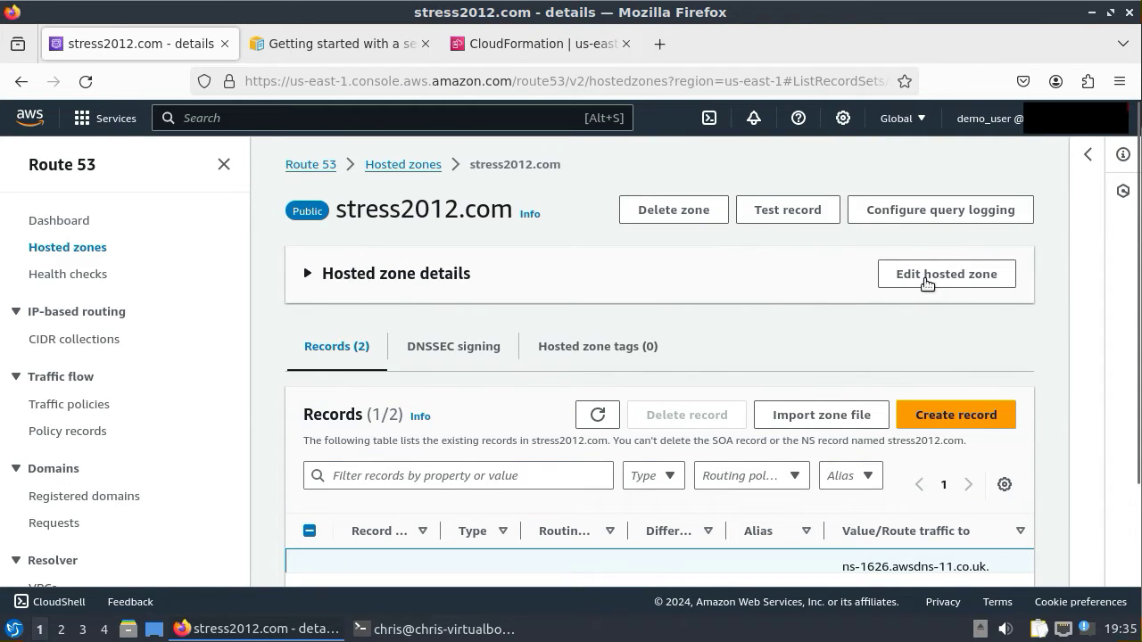
click(308, 274)
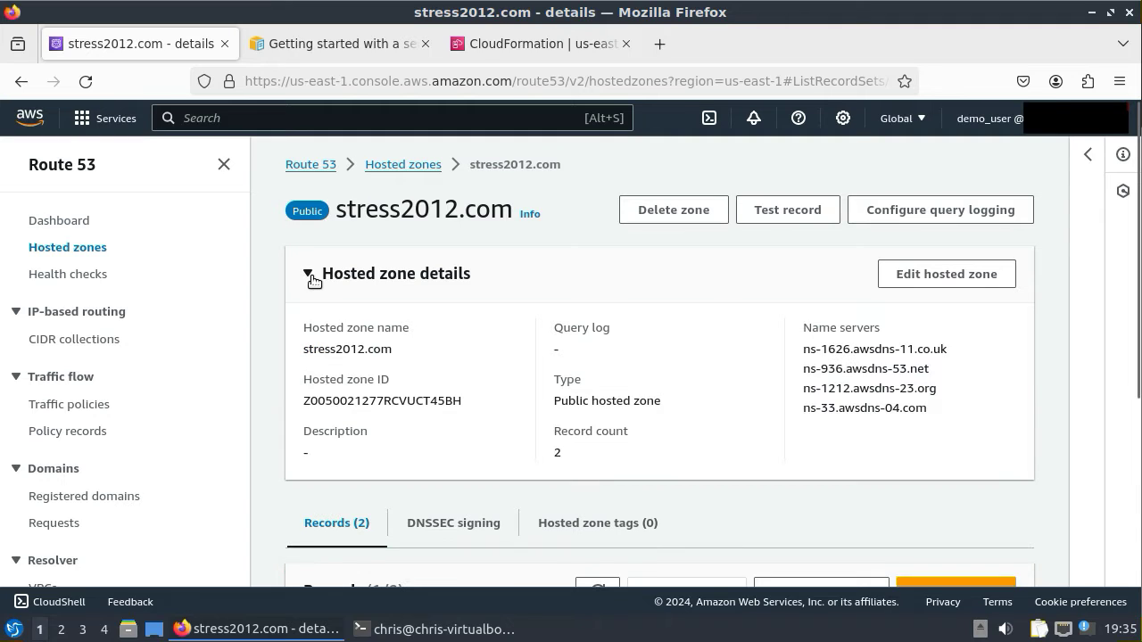
double_click(327, 404)
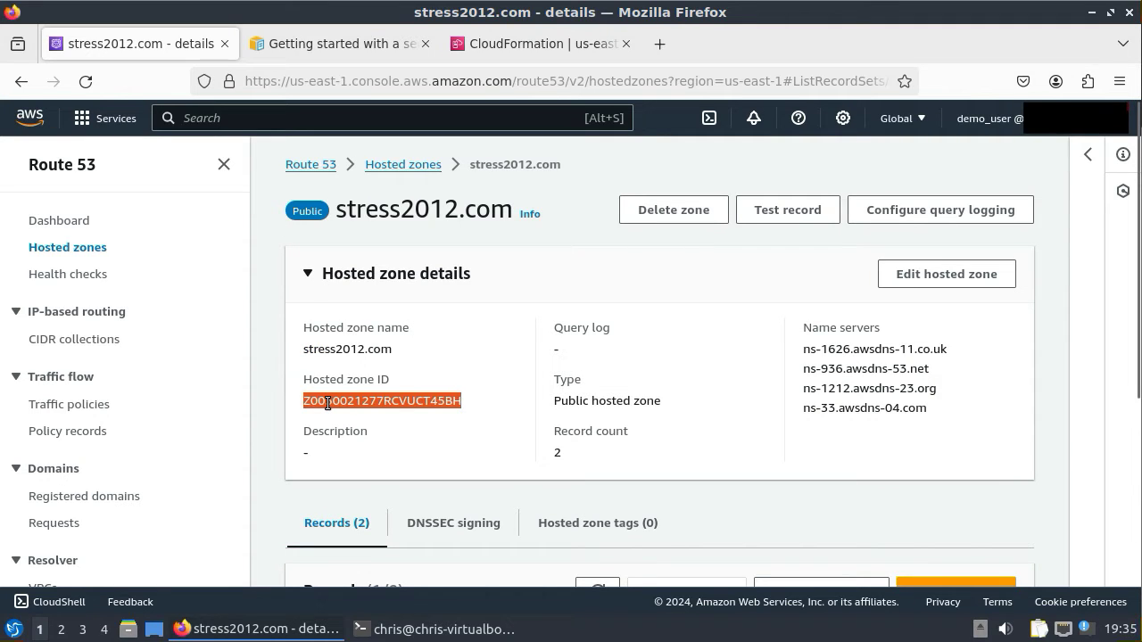
right_click(327, 404)
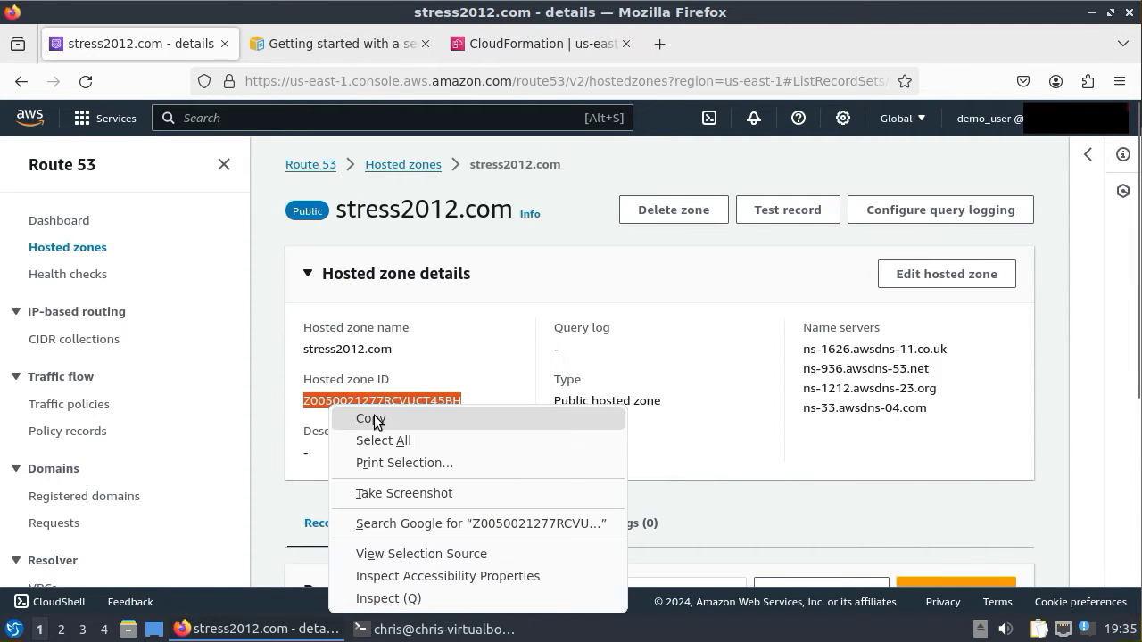
click(335, 419)
- Paste the copied zone ID into the stack's HostedZoneId parameter
click(507, 41)
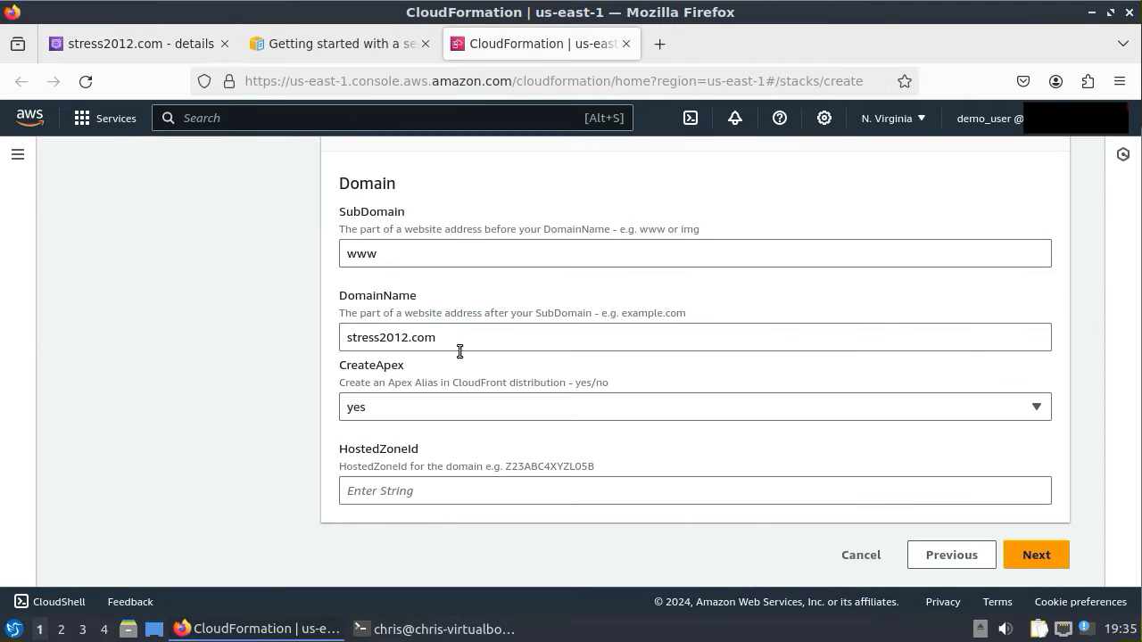
right_click(415, 490)
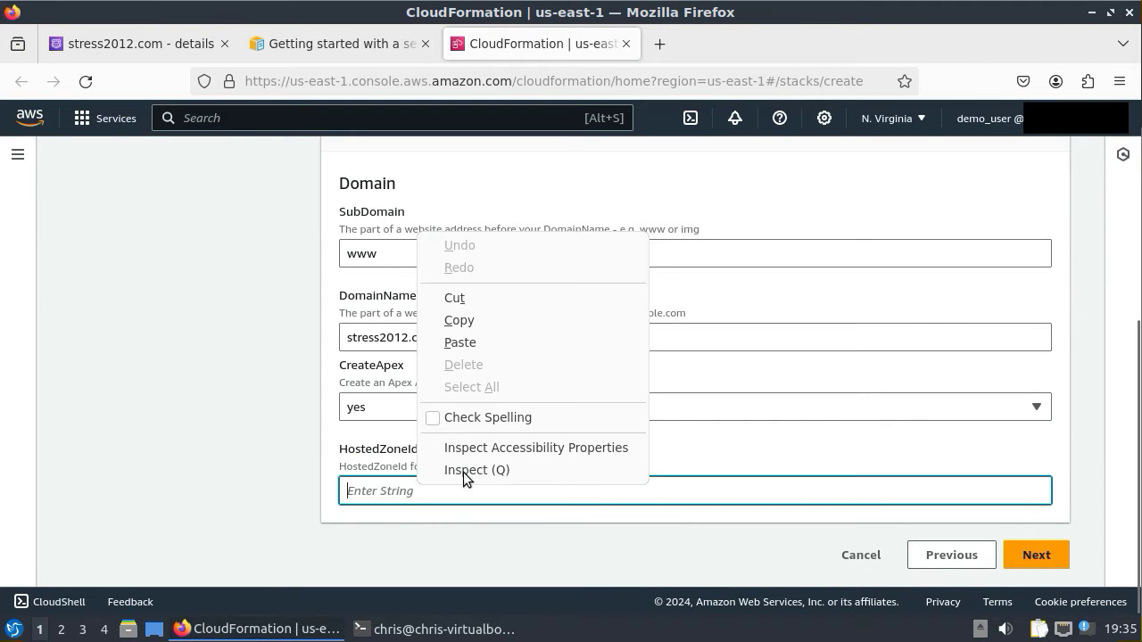
click(474, 341)
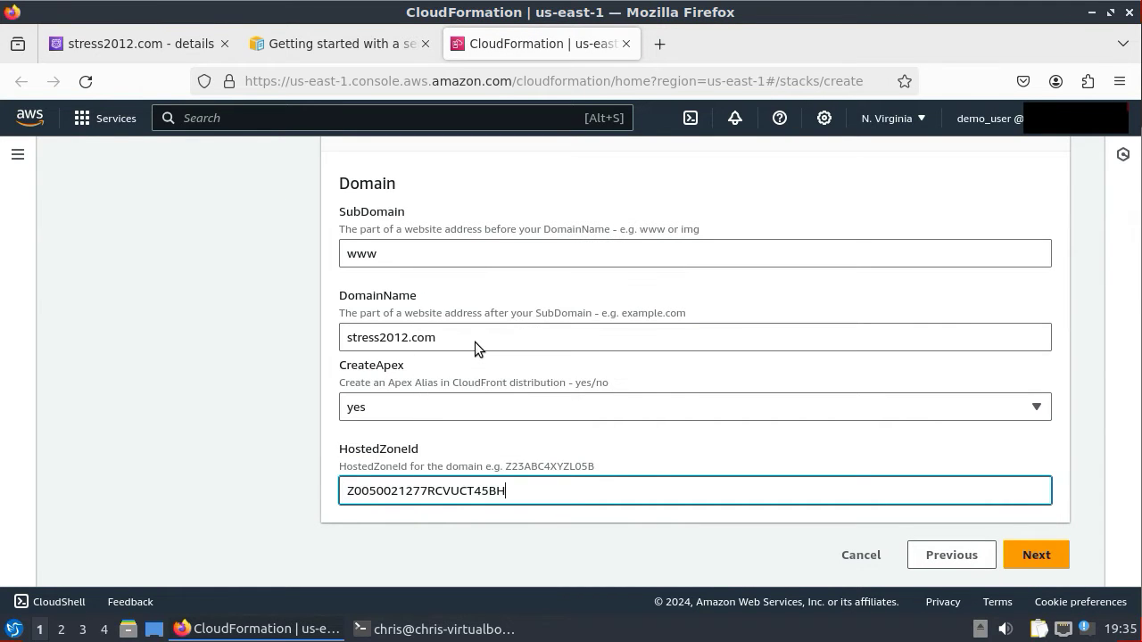
- Add a stack tag with key 'site' and value 'stress2012.com'
click(1035, 556)
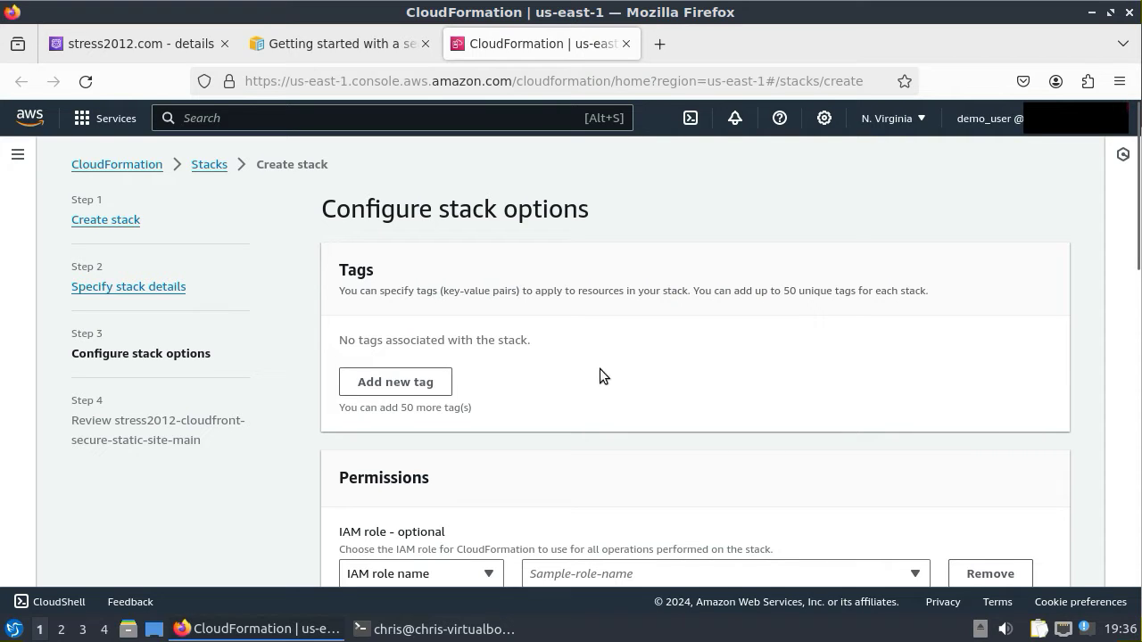
click(382, 389)
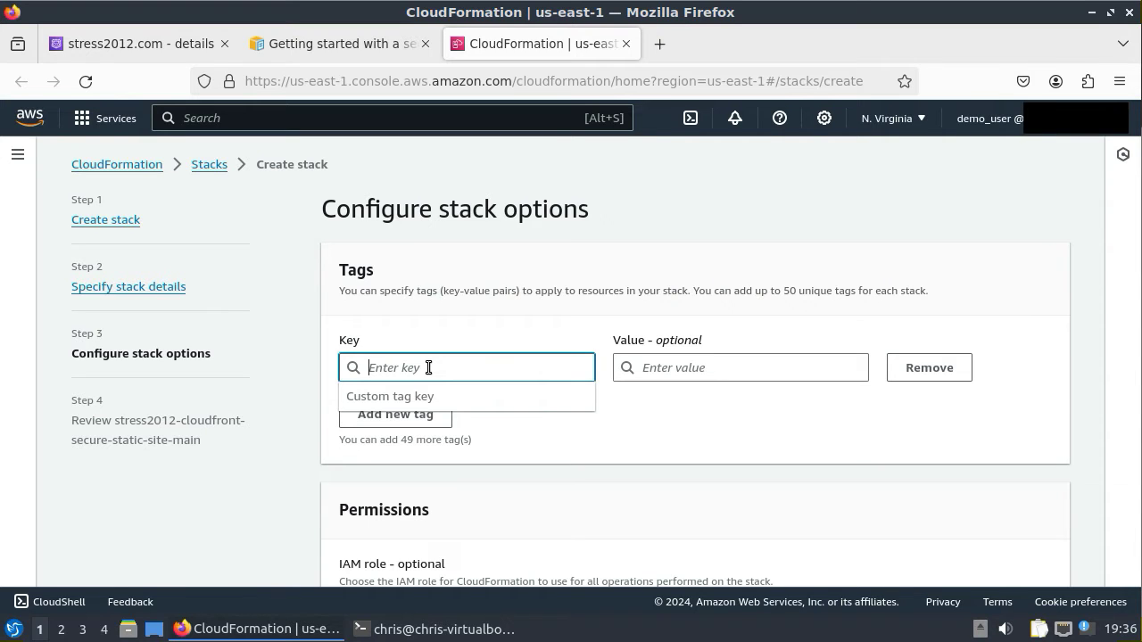
text(site)
click(745, 368)
text(stress)
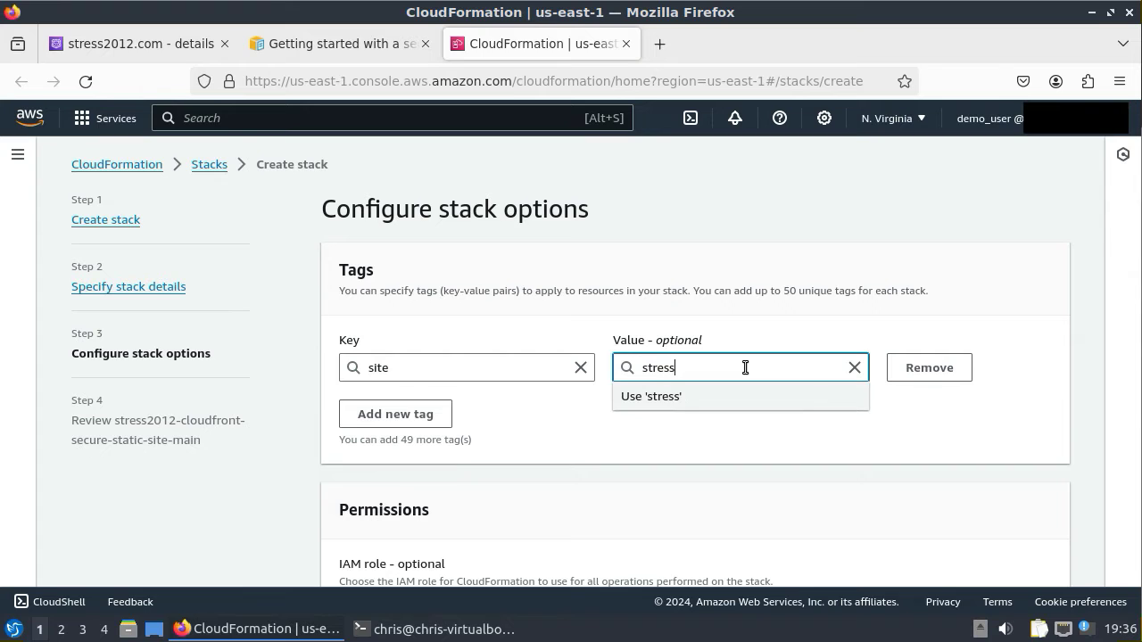
text(2012.com)
- Set rollback to delete all newly created resources and continue to review
scroll(965, 447, down, 7)
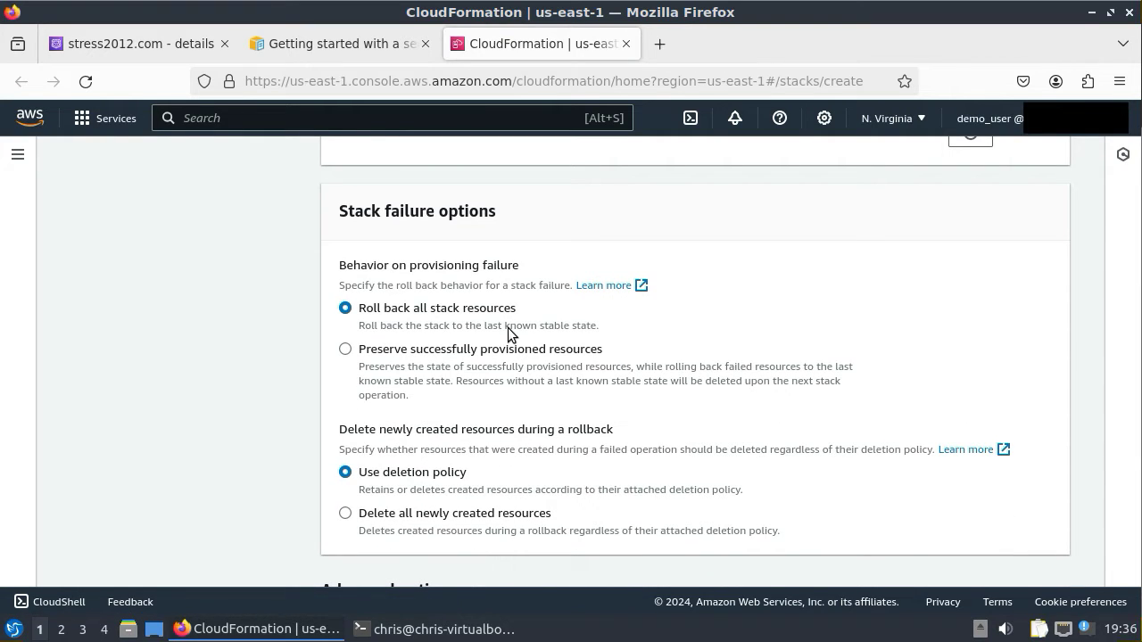
click(347, 514)
scroll(918, 456, down, 5)
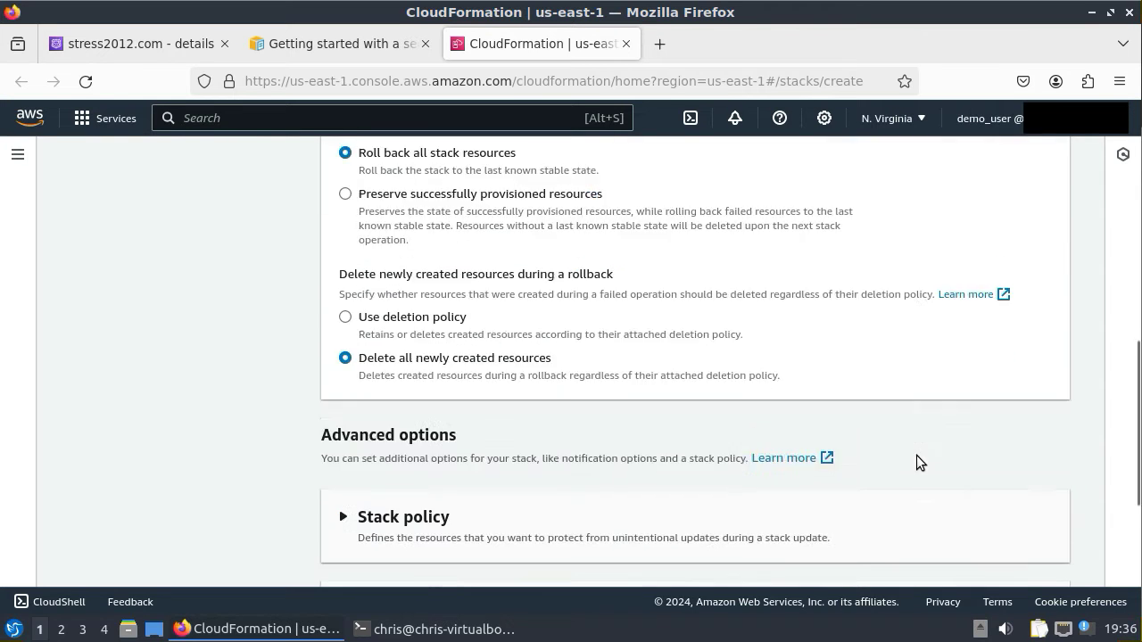
click(1035, 555)
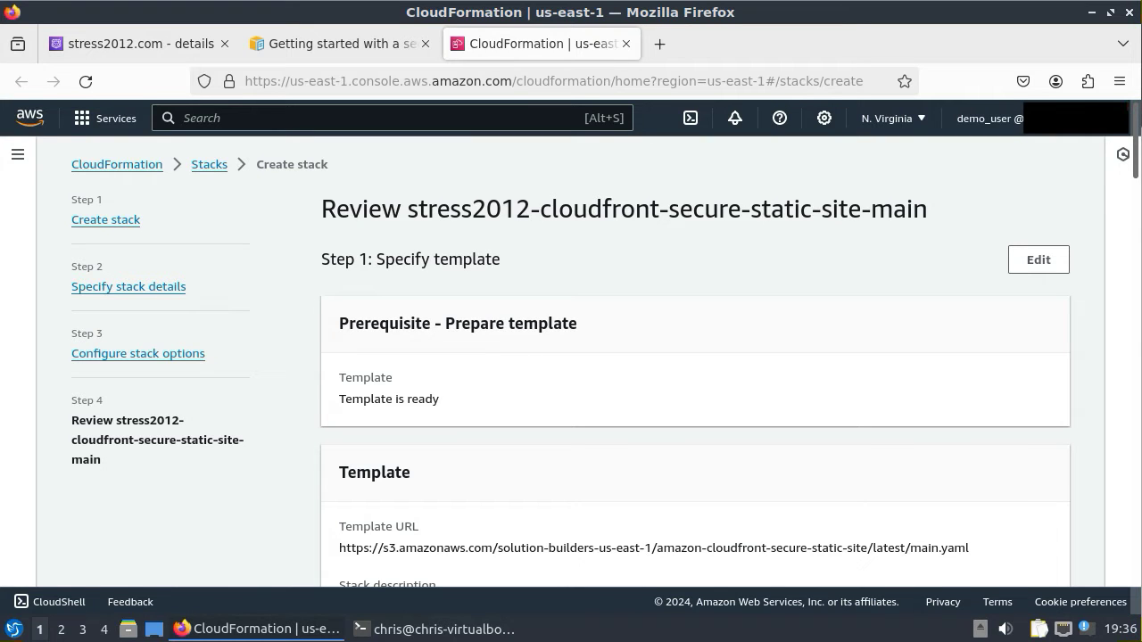
- Acknowledge the IAM custom-name and CAPABILITY_AUTO_EXPAND capabilities, then submit the stack
scroll(807, 419, down, 8)
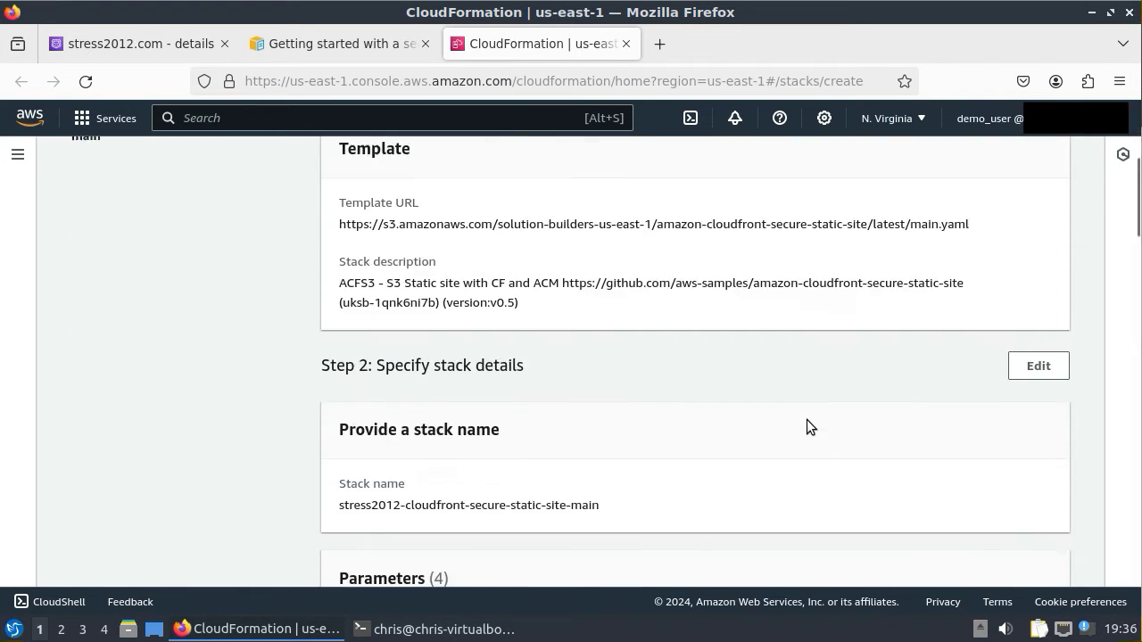
scroll(806, 419, down, 10)
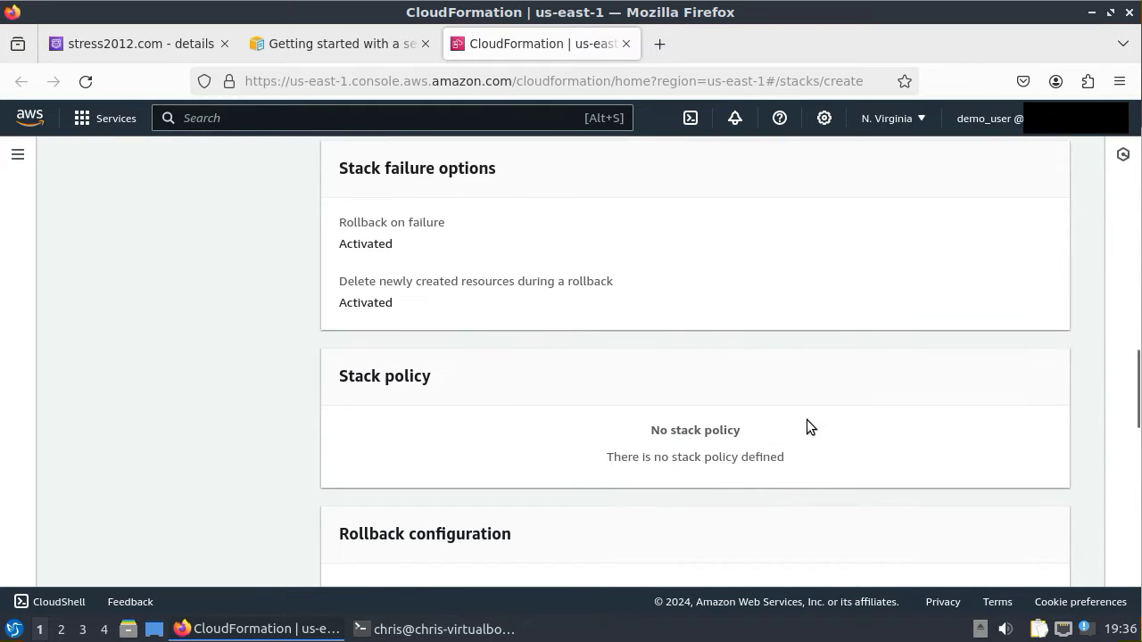
scroll(806, 420, down, 2)
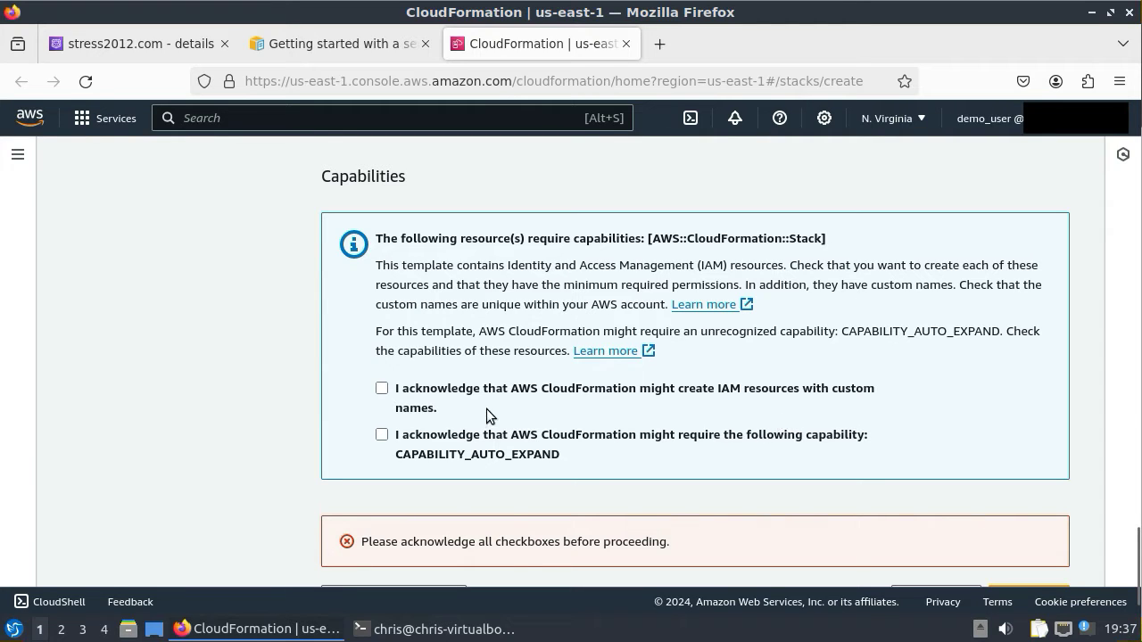
click(382, 389)
click(381, 434)
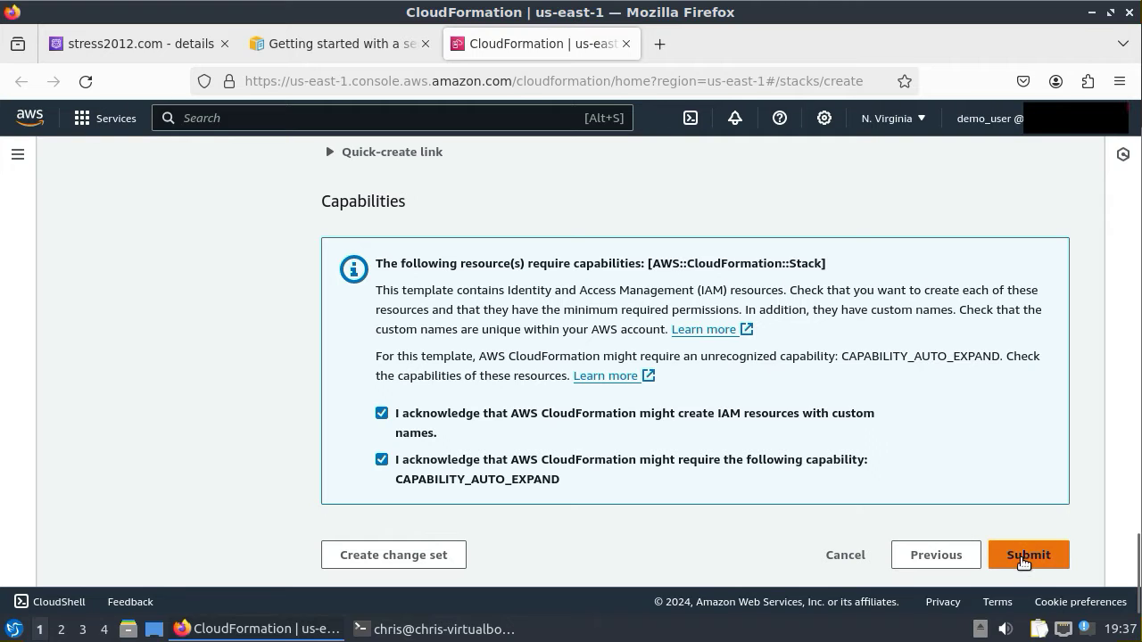
click(1026, 560)
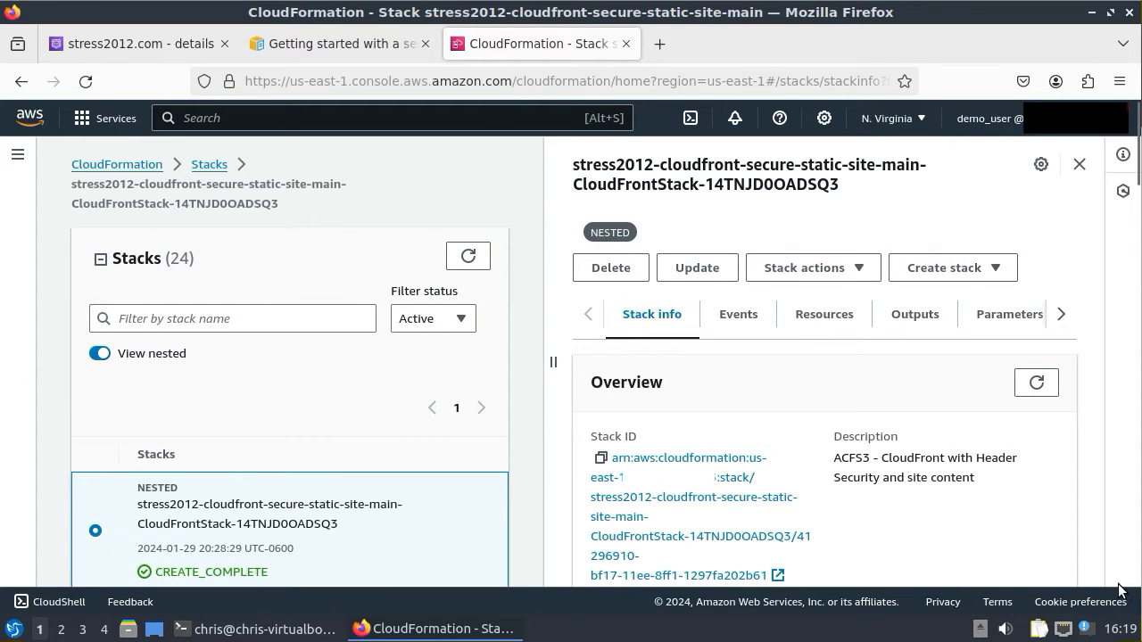
drag(206, 550, 242, 549)
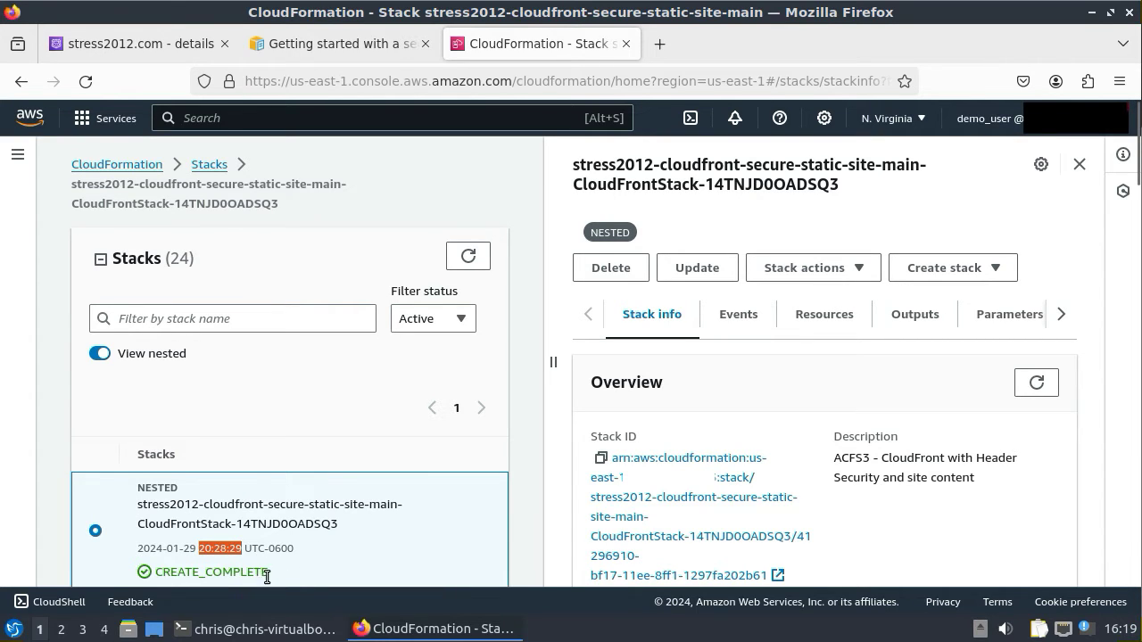
drag(154, 572, 269, 573)
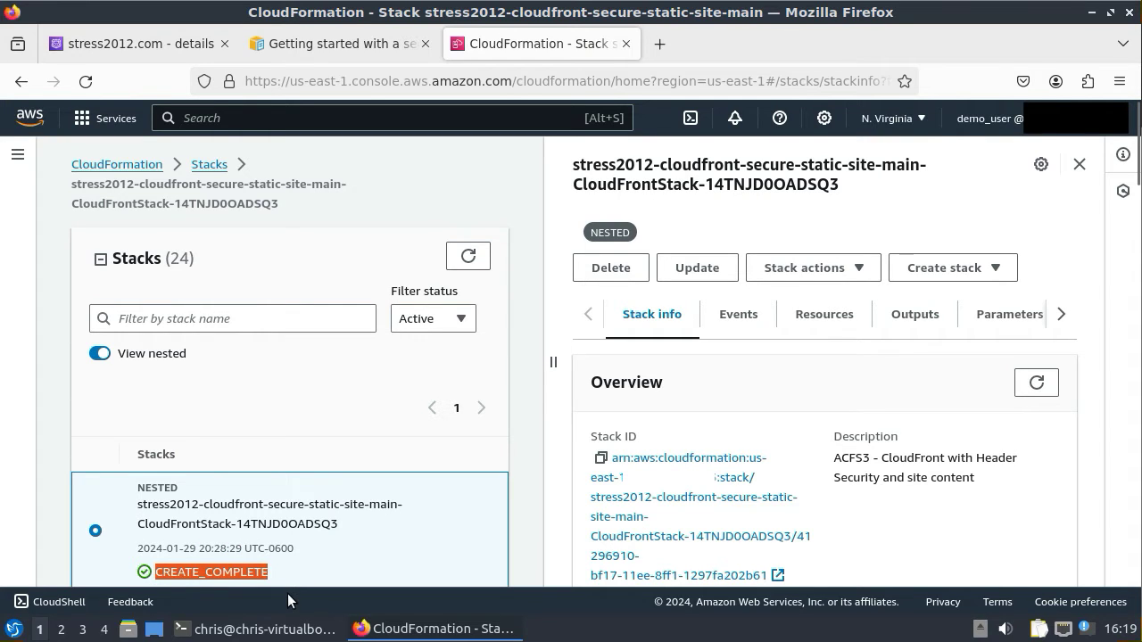
click(659, 43)
text(www.stress2012.com/)
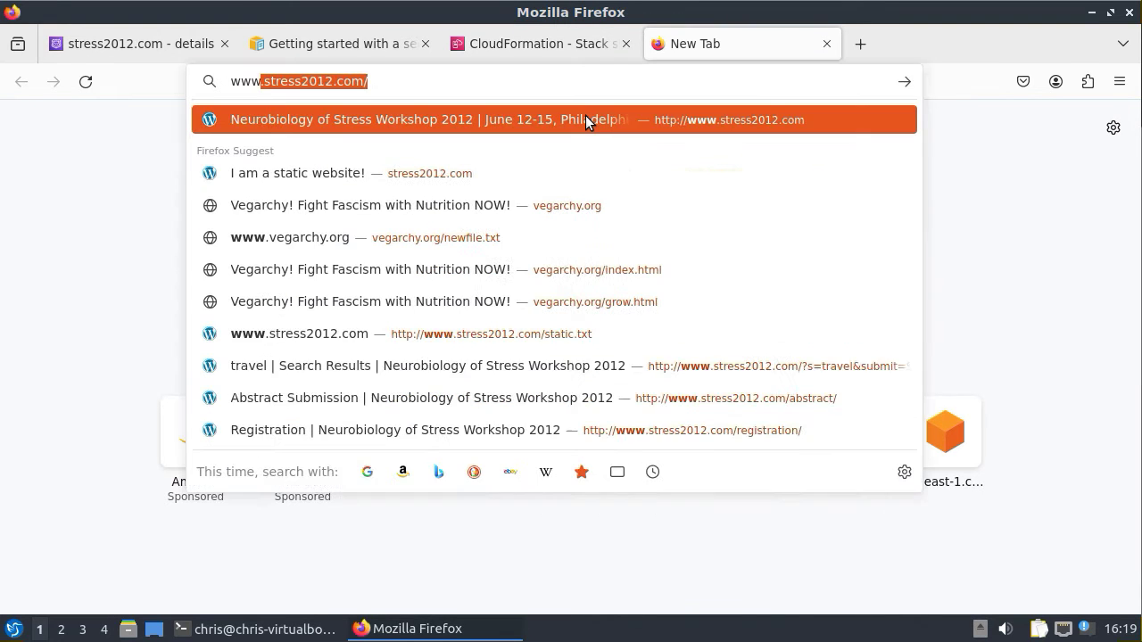
key(Right)
key(Return)
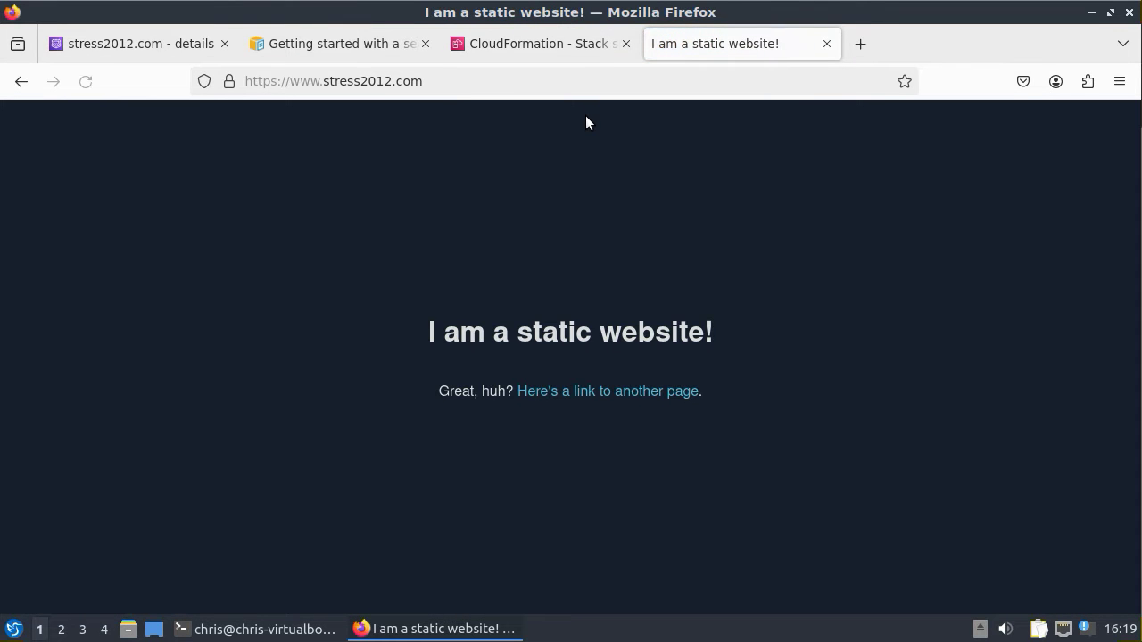
drag(427, 334, 711, 338)
click(785, 369)
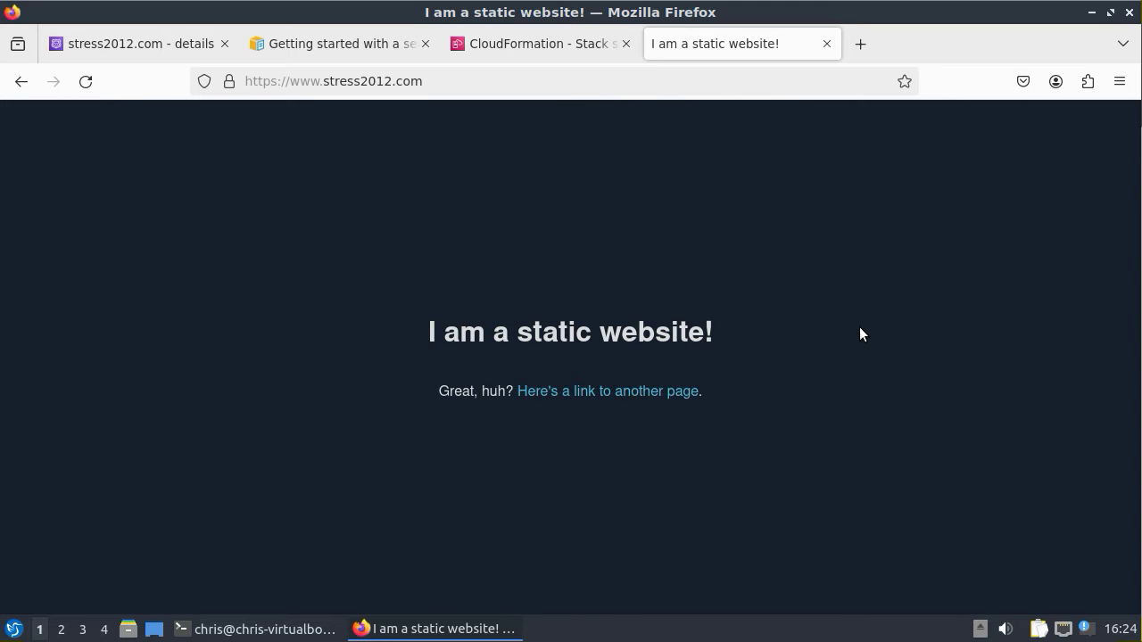
- Open the S3 console and expand the account storage snapshot
click(567, 43)
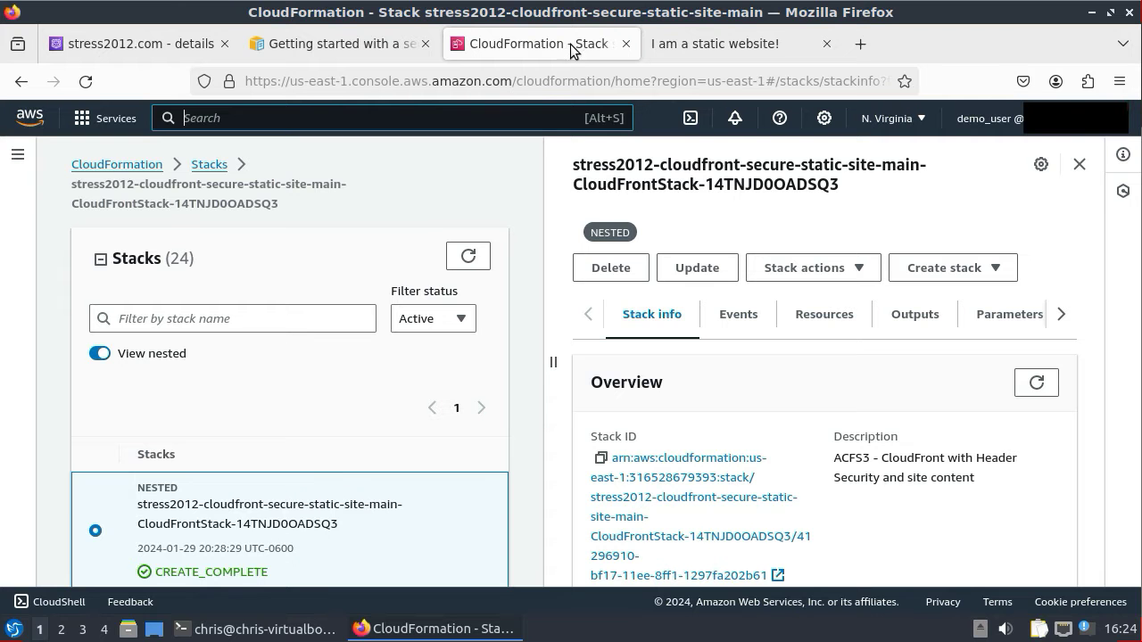
text(s3)
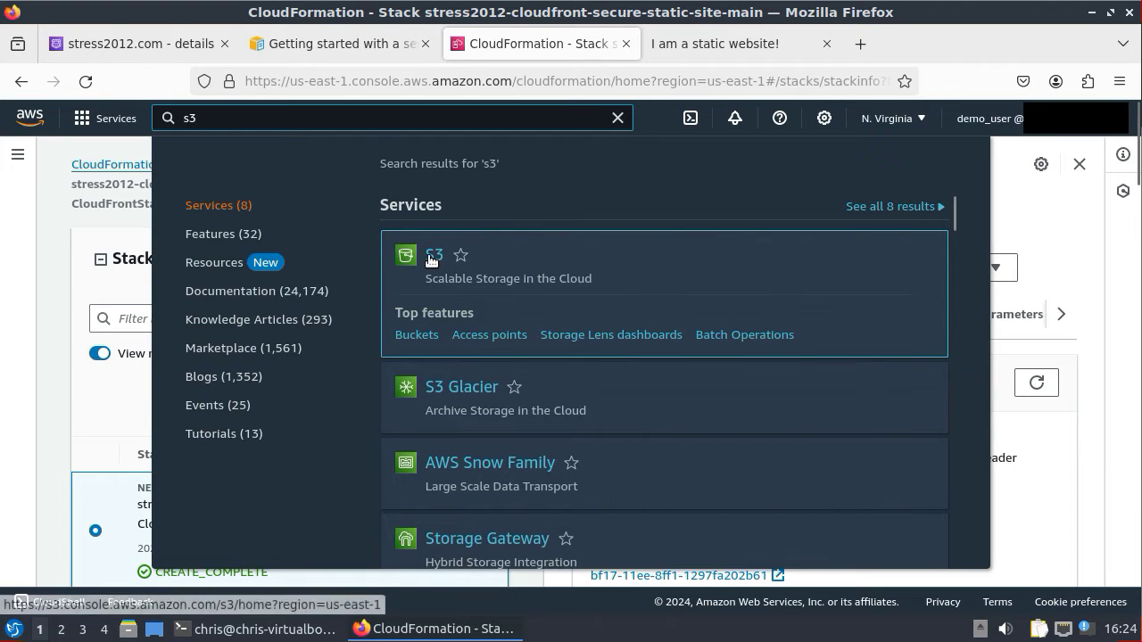
click(433, 261)
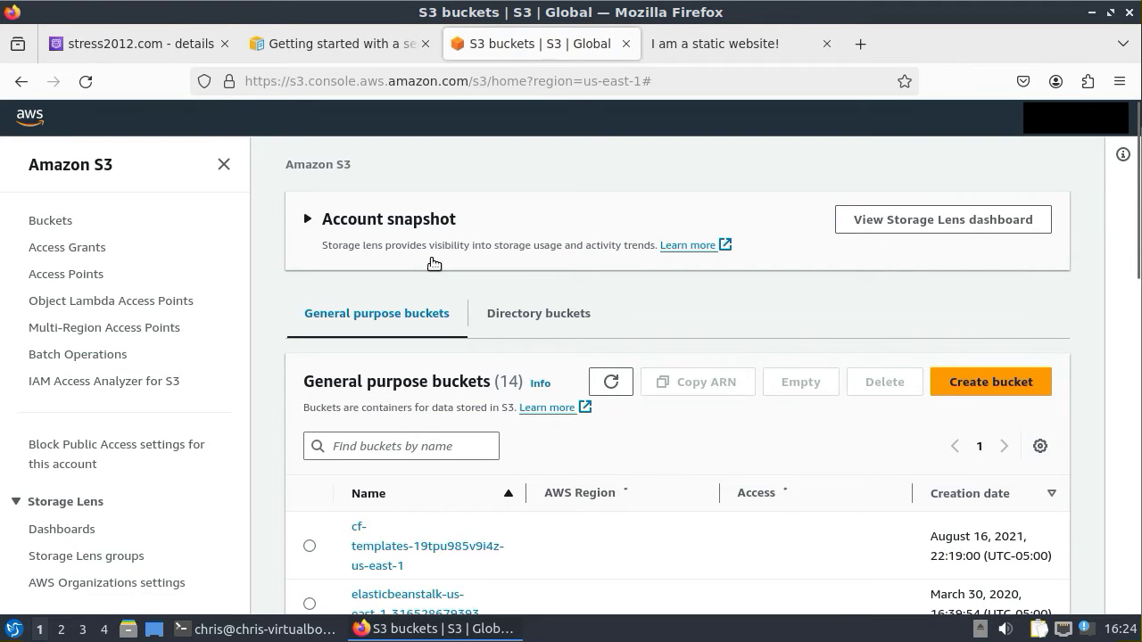
click(434, 262)
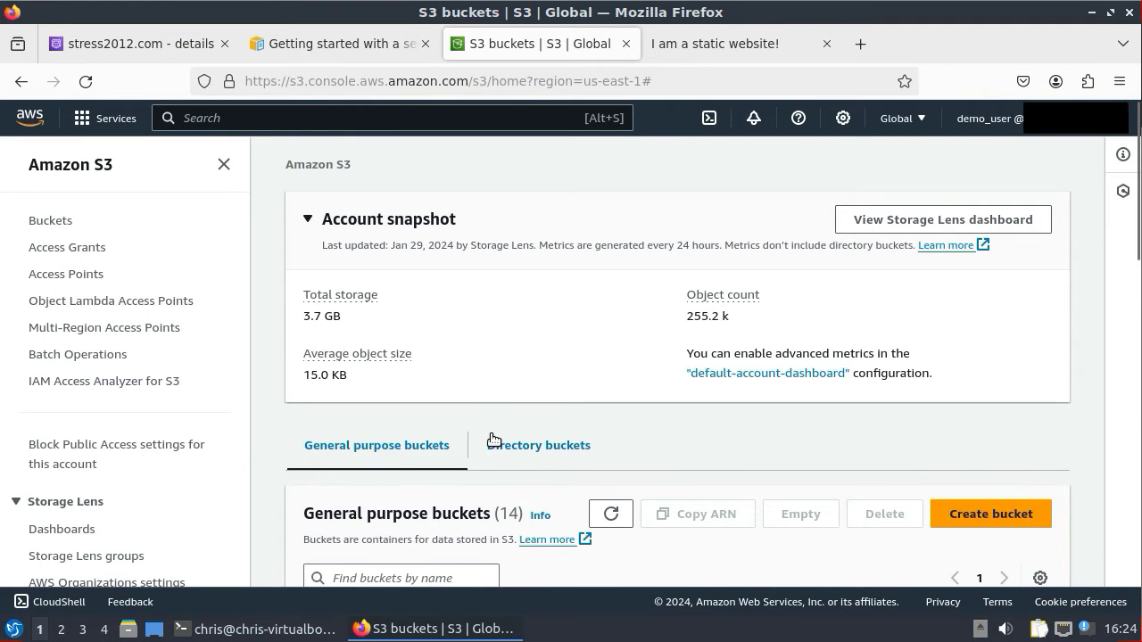
- Filter buckets by 'stress' and open the stress2012 s3bucketroot bucket
scroll(387, 505, down, 4)
click(367, 375)
text(stress)
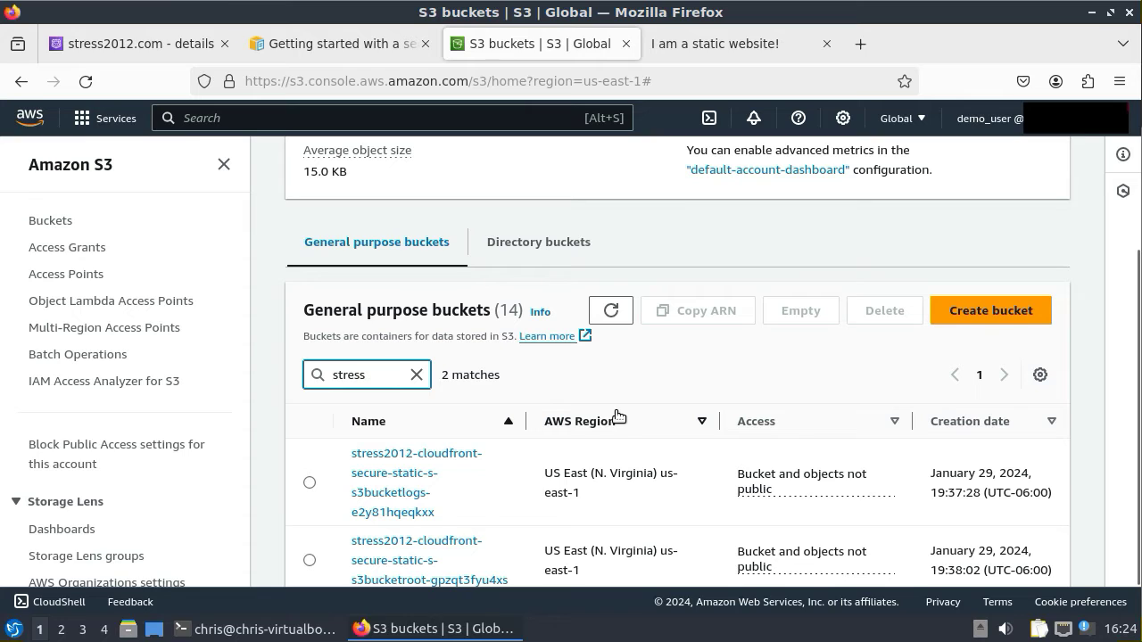
scroll(616, 415, down, 1)
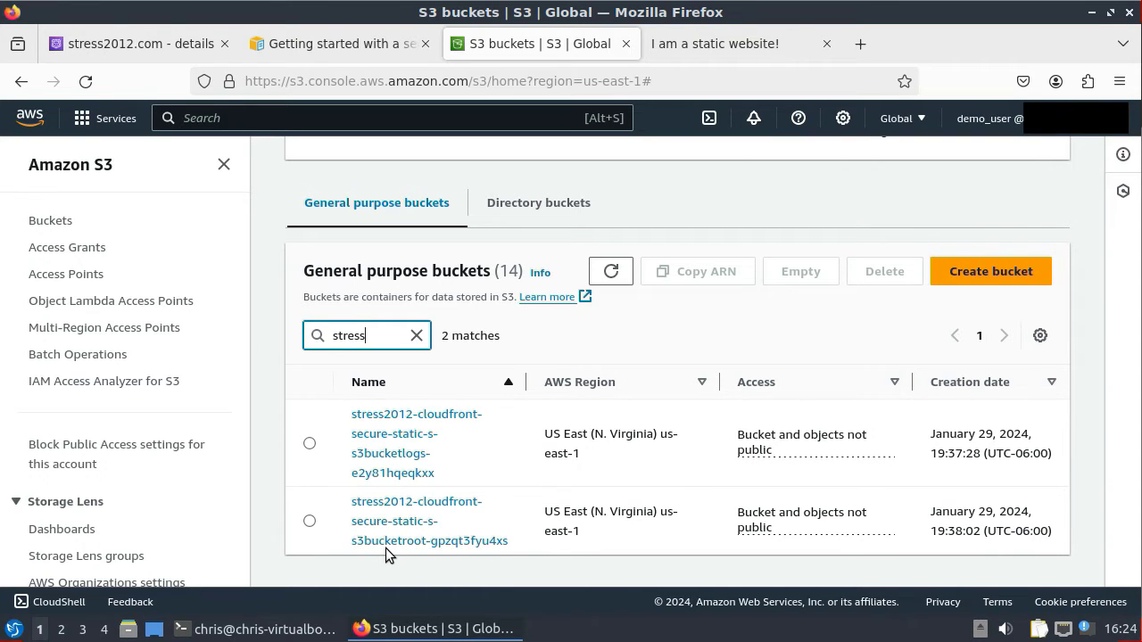
click(385, 533)
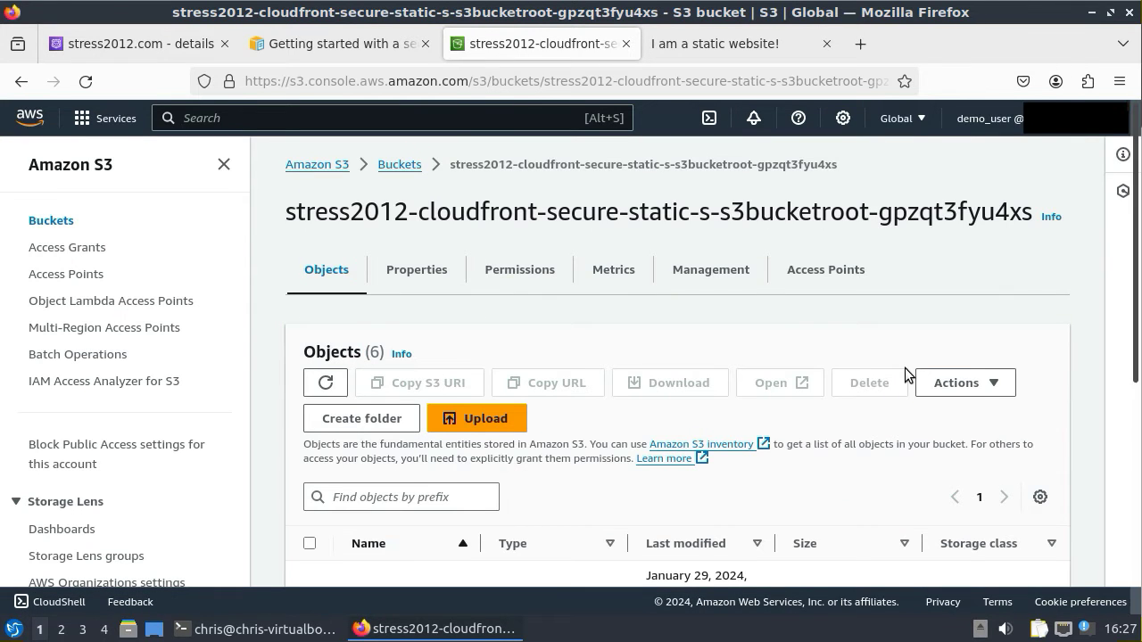
- Review the root bucket's Properties: region us-east-1, versioning disabled, access logging enabled, website hosting disabled
scroll(906, 373, down, 3)
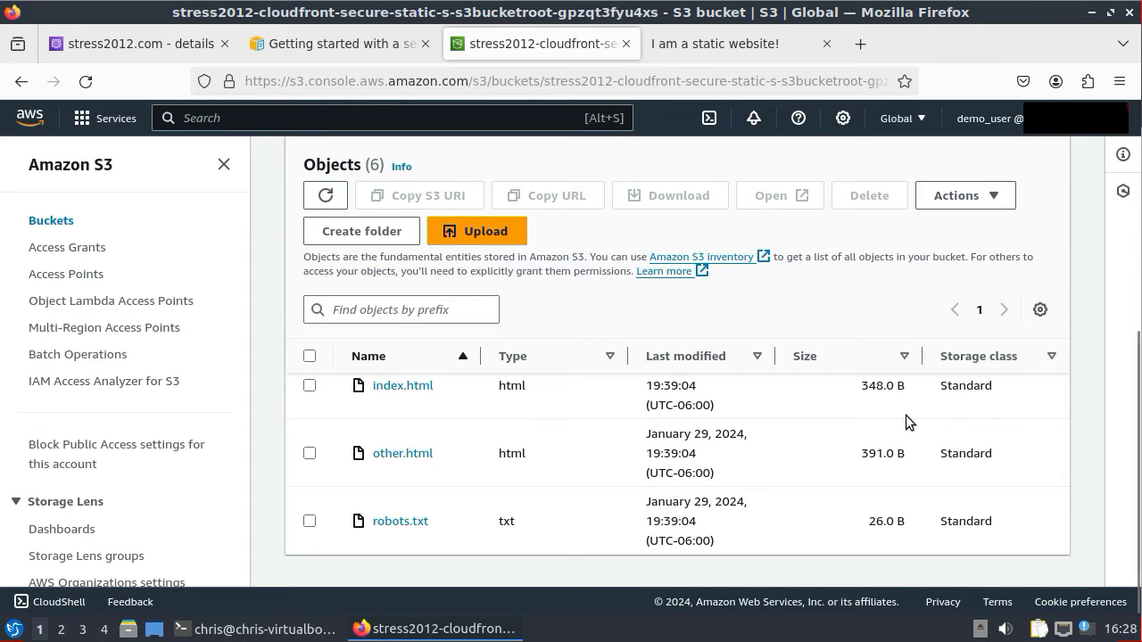
scroll(906, 415, up, 4)
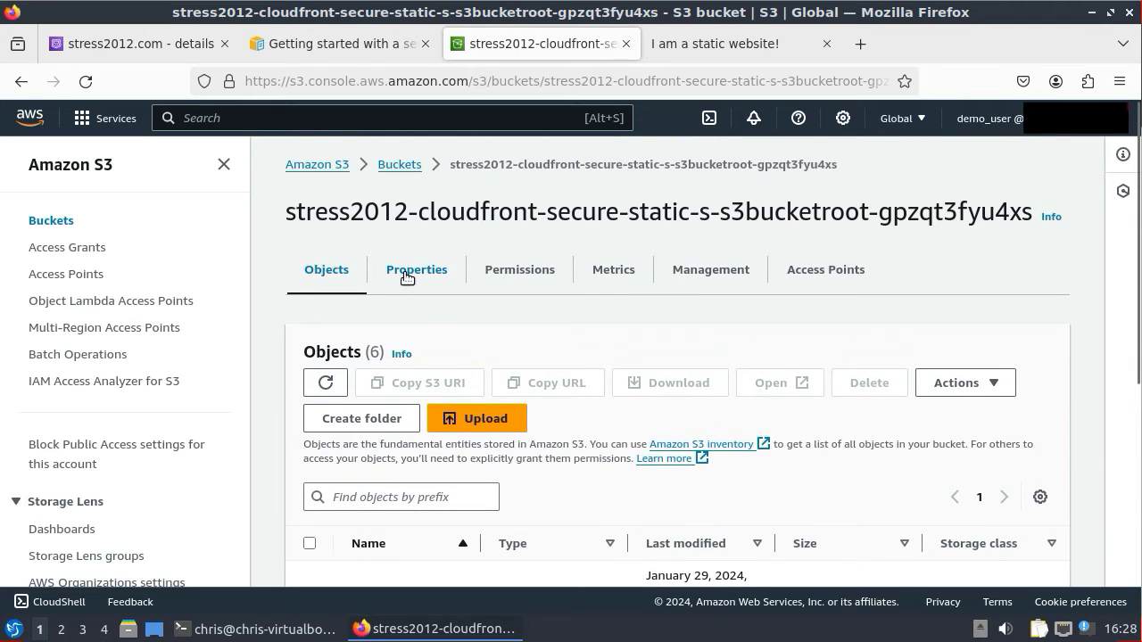
click(406, 277)
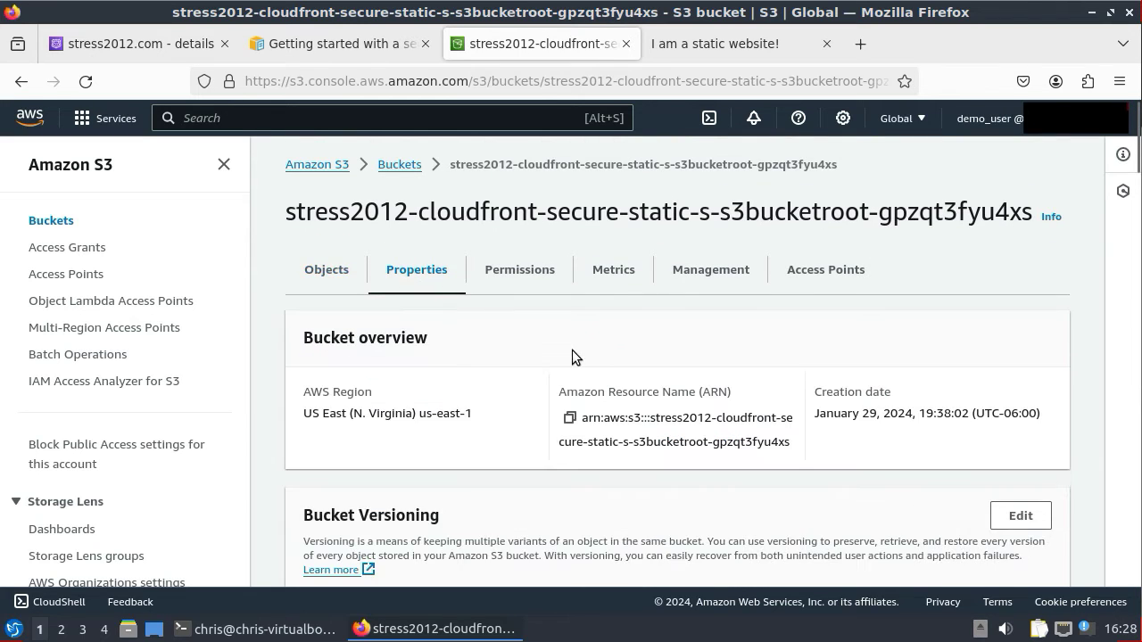
scroll(588, 363, down, 2)
scroll(589, 363, down, 2)
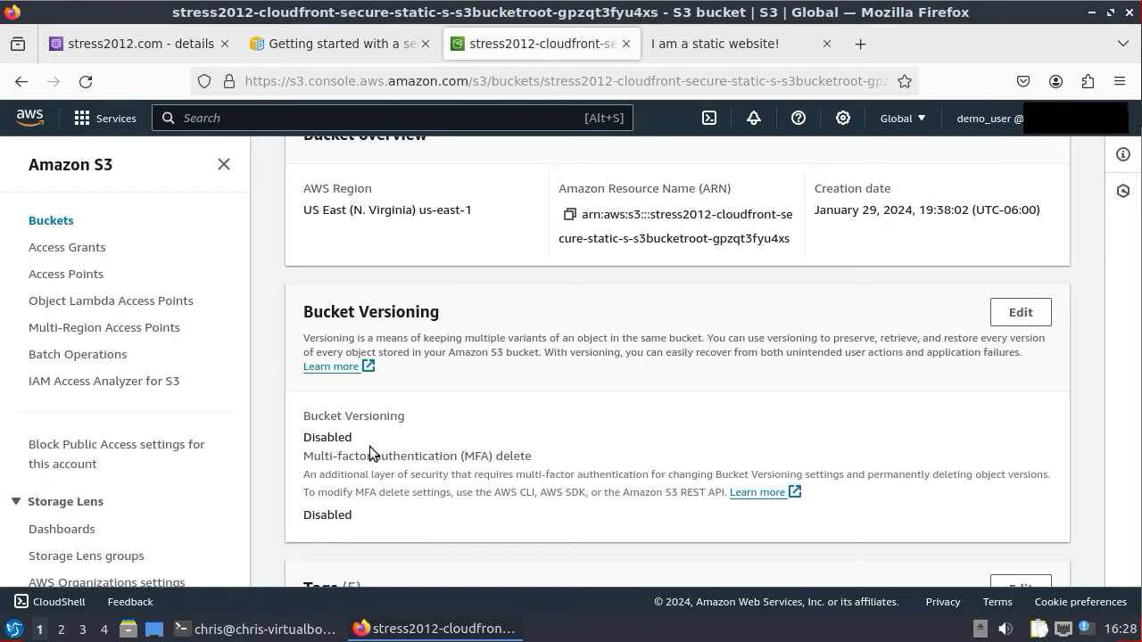
scroll(420, 443, down, 6)
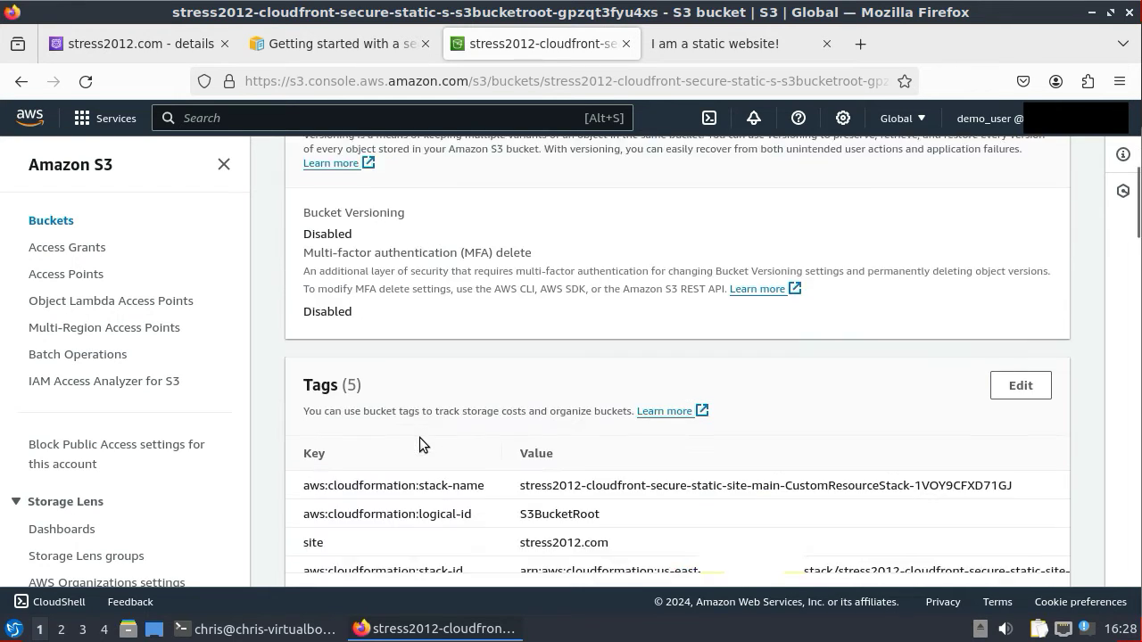
scroll(420, 437, down, 8)
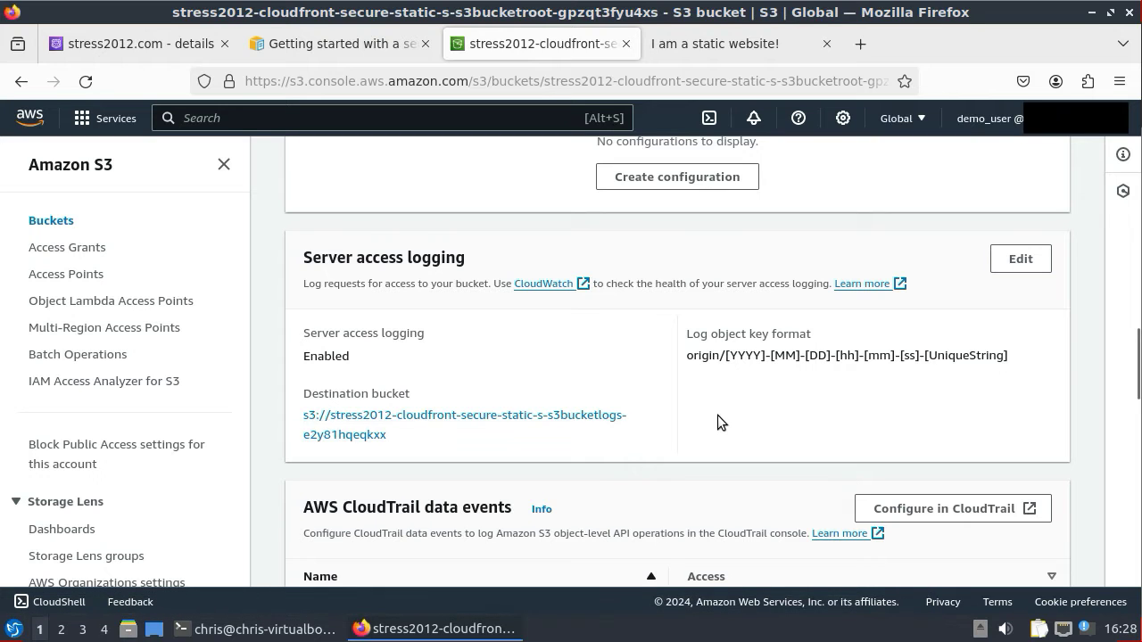
scroll(717, 416, down, 15)
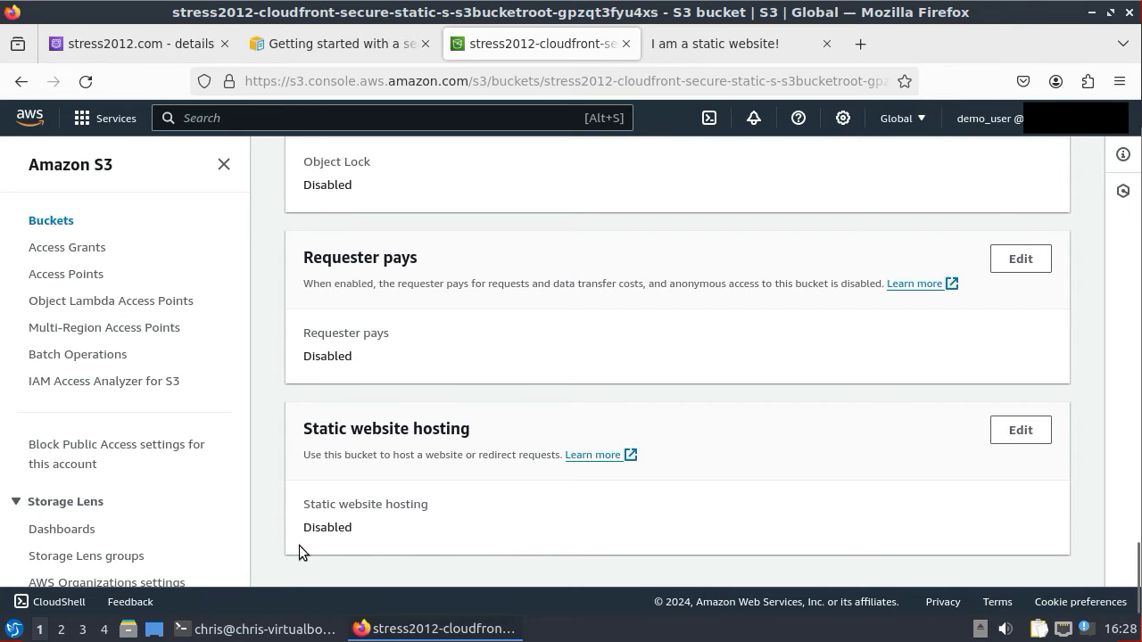
click(392, 531)
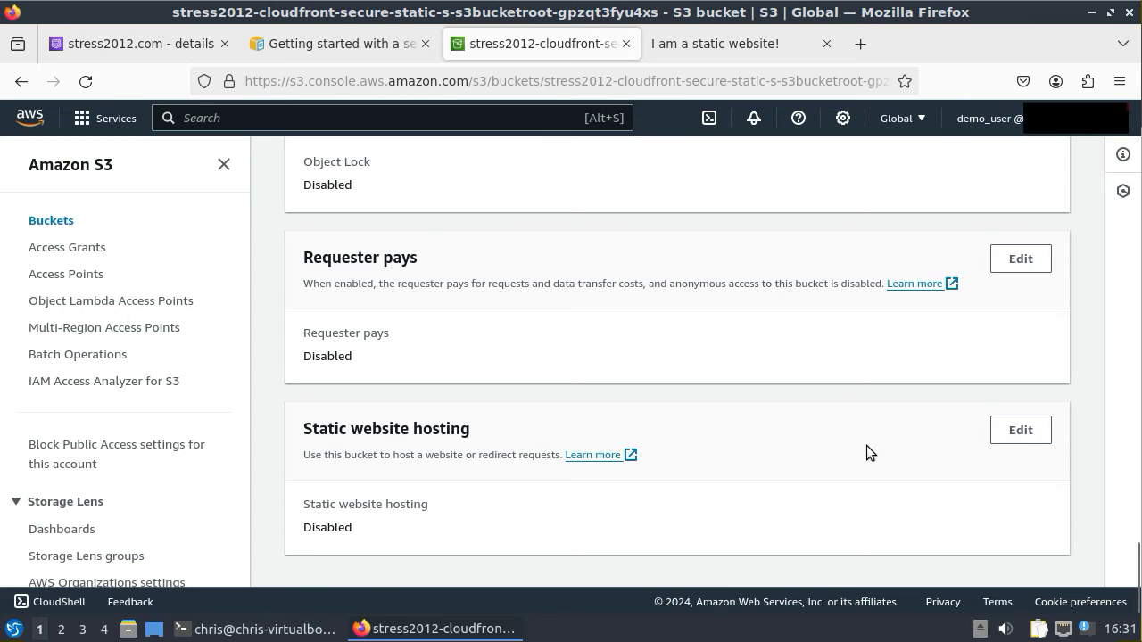
scroll(866, 446, up, 5)
scroll(866, 446, up, 15)
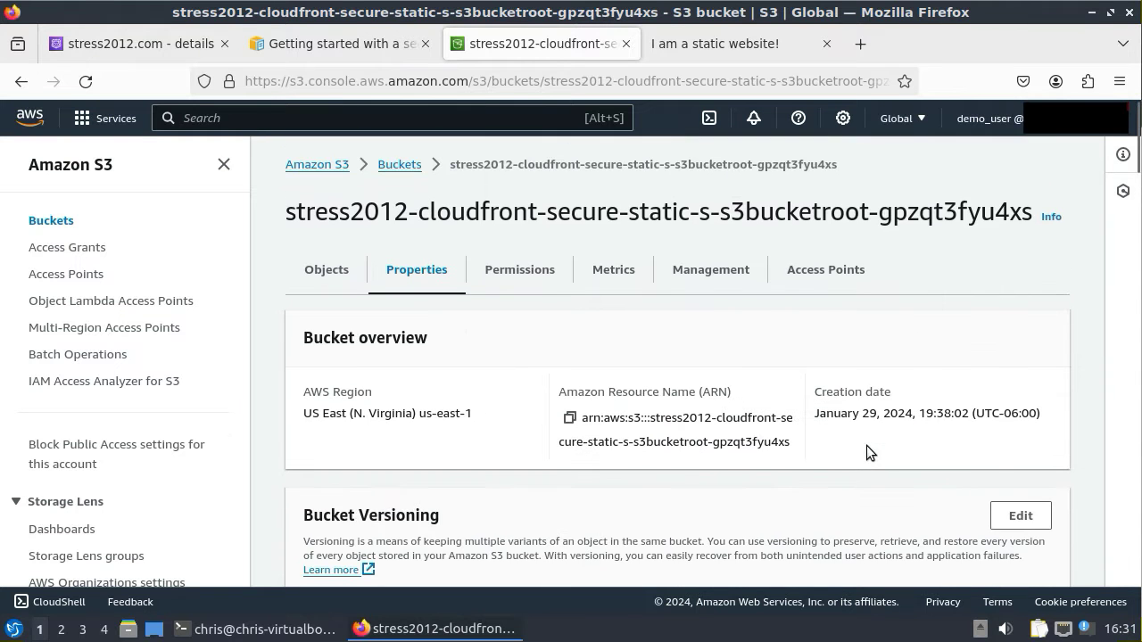
- Check the bucket policy grants cloudfront.amazonaws.com s3:GetObject, then go back to the Objects list
click(531, 281)
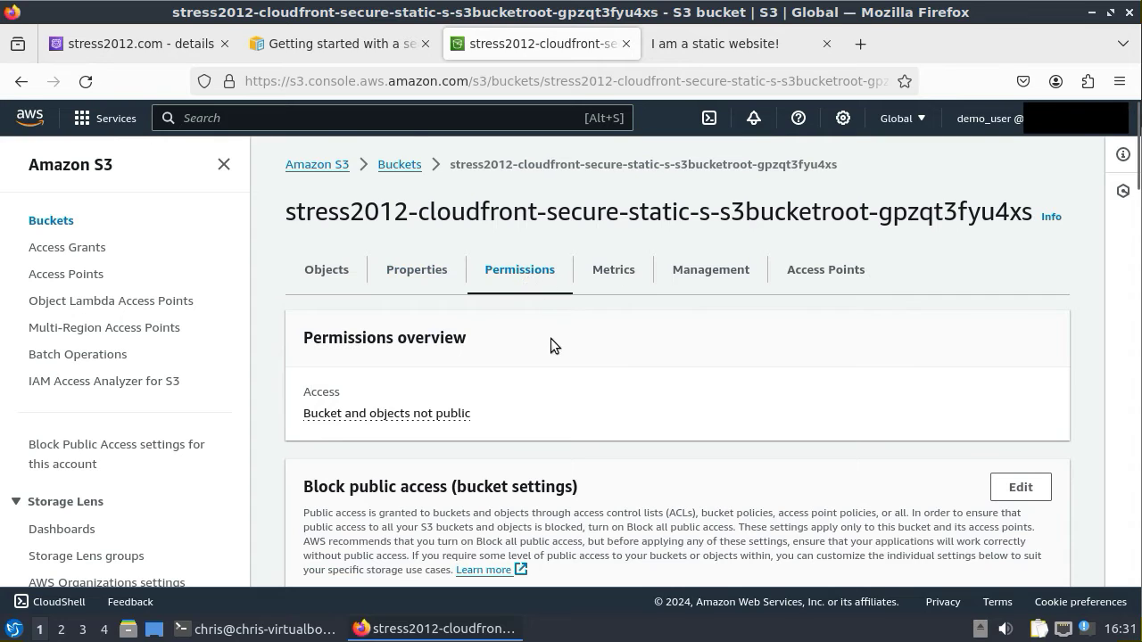
scroll(551, 344, down, 4)
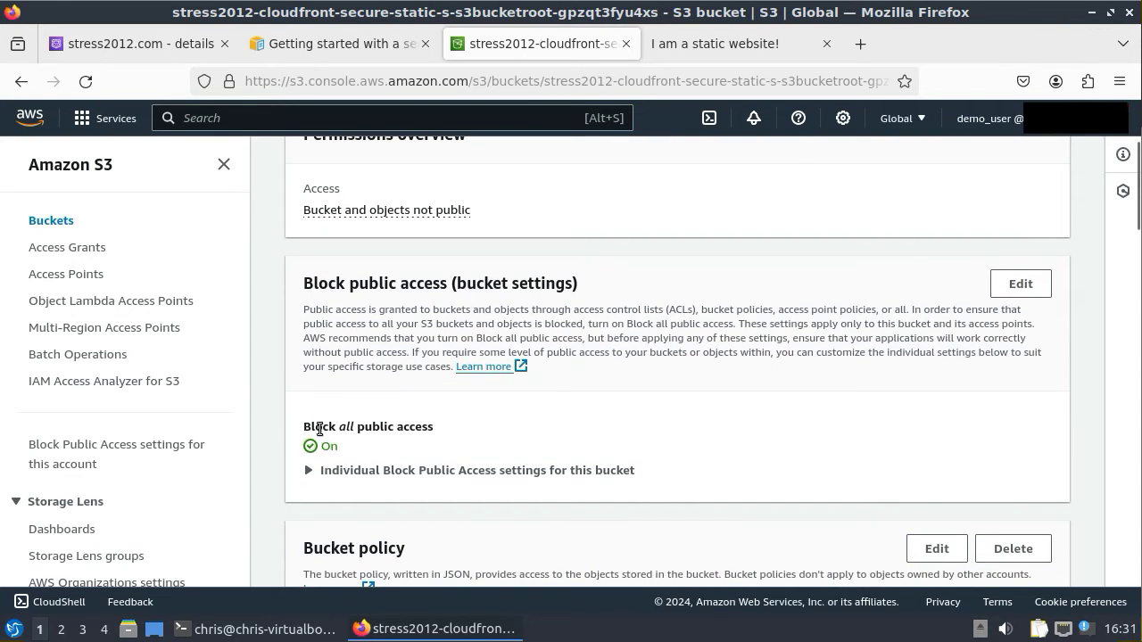
scroll(550, 482, down, 8)
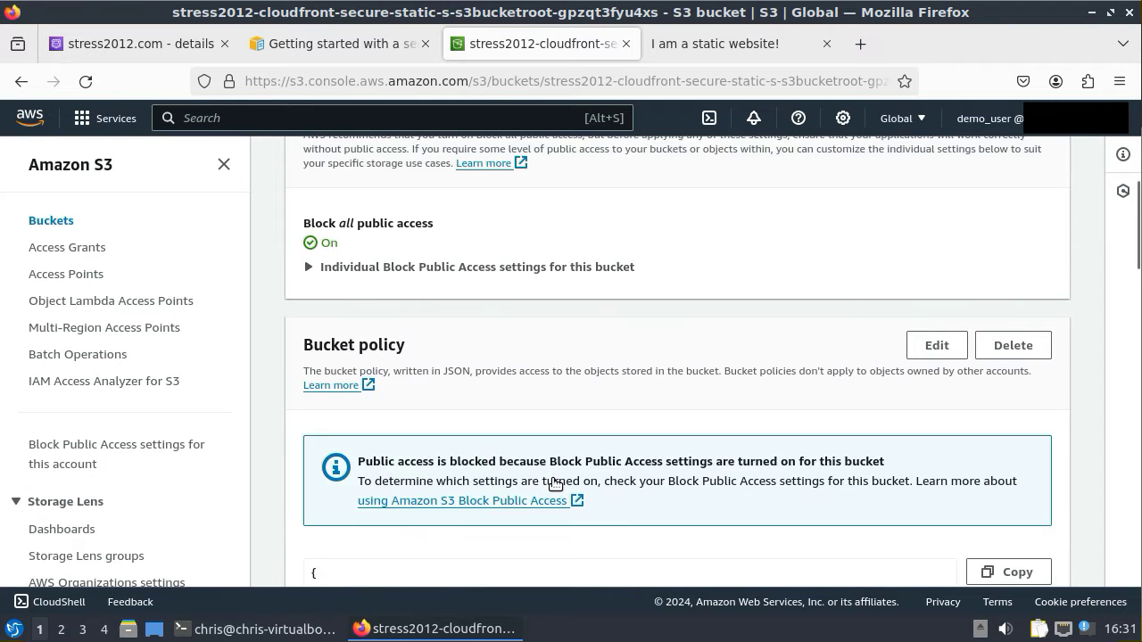
scroll(551, 484, down, 2)
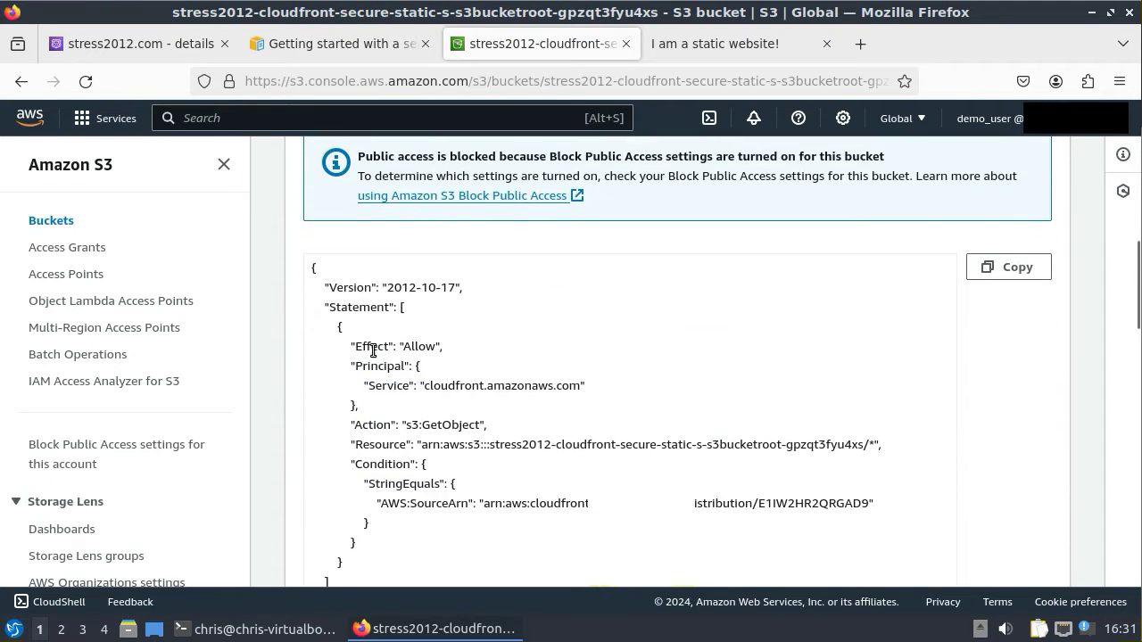
drag(352, 346, 593, 390)
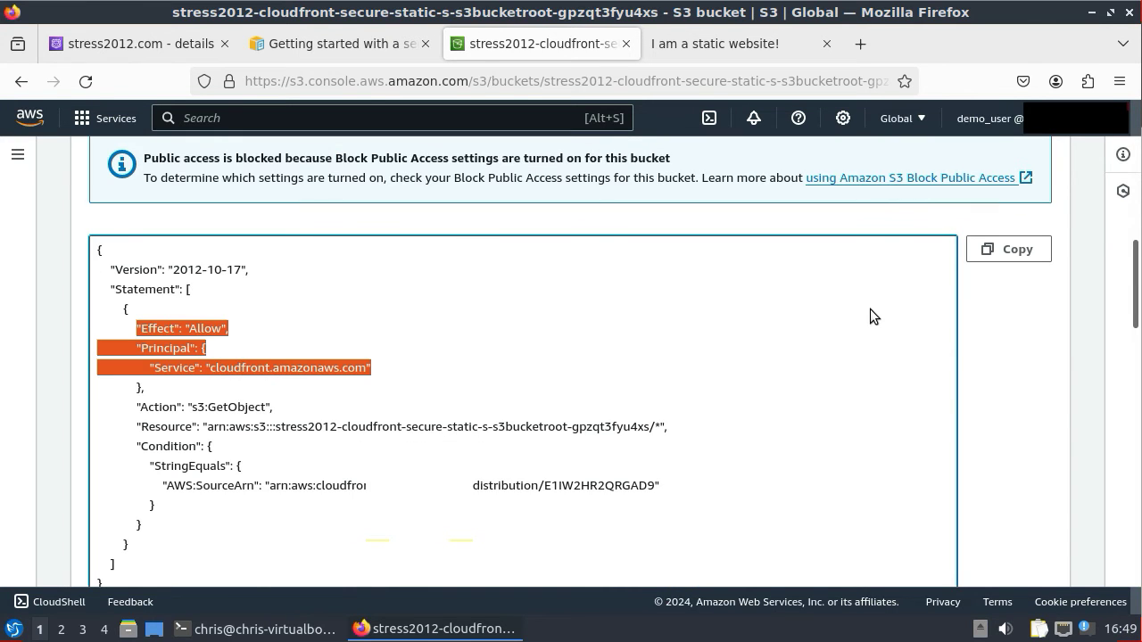
scroll(871, 309, up, 10)
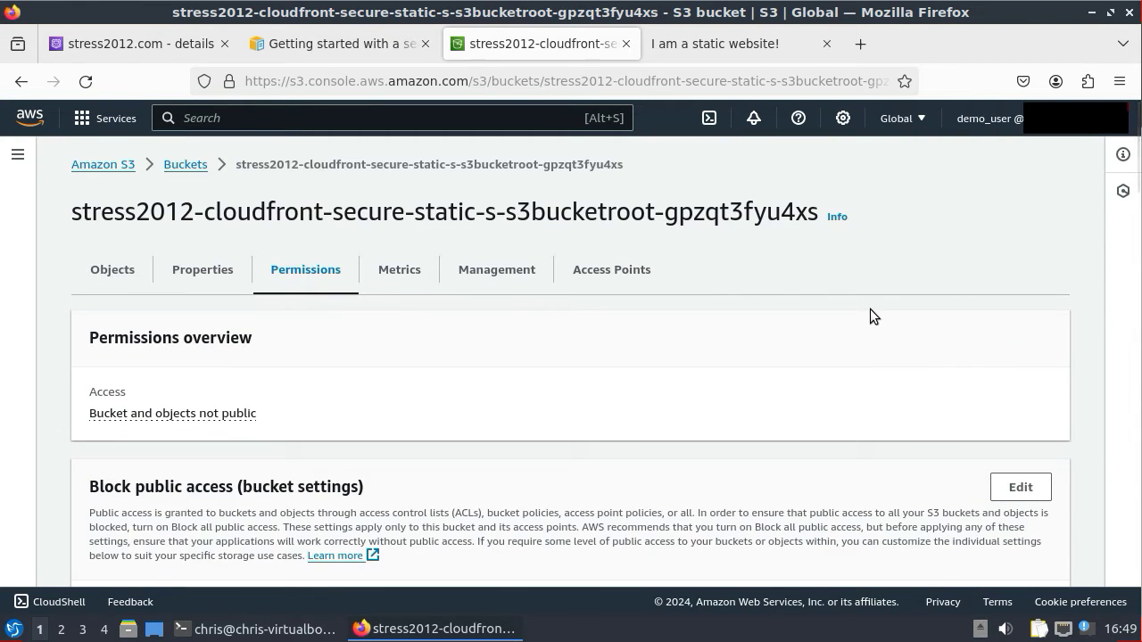
click(118, 270)
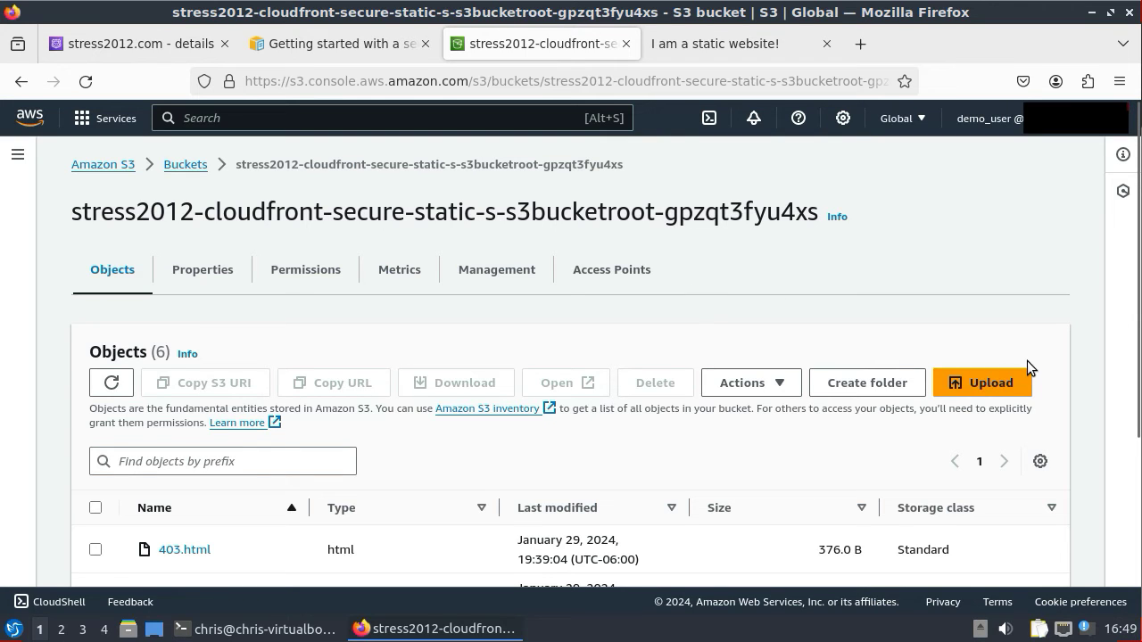
click(984, 392)
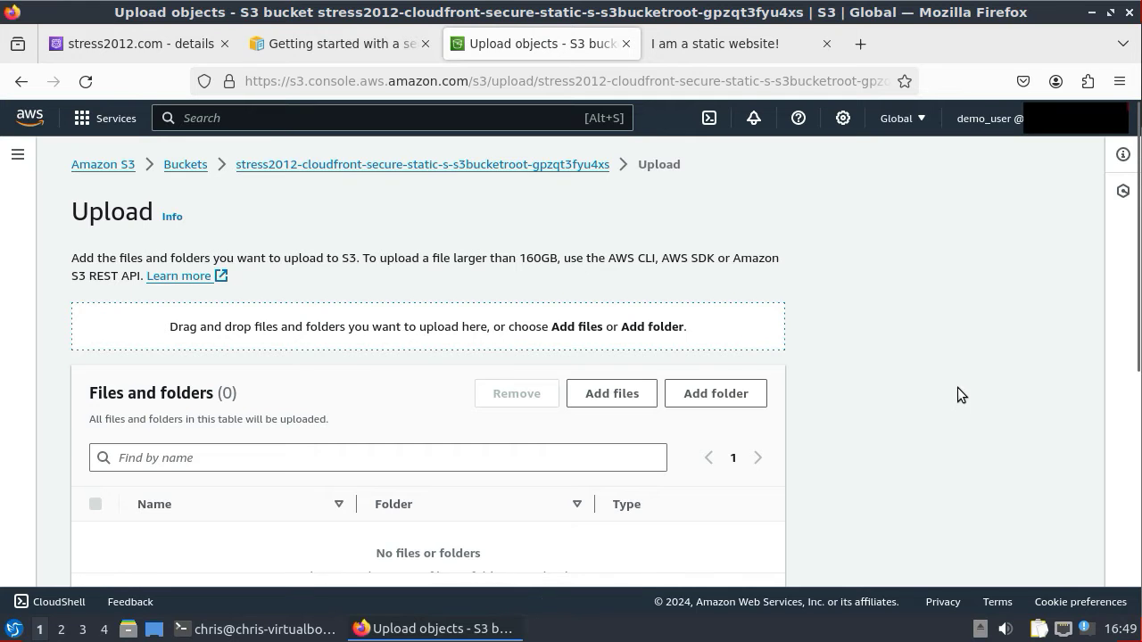
click(612, 394)
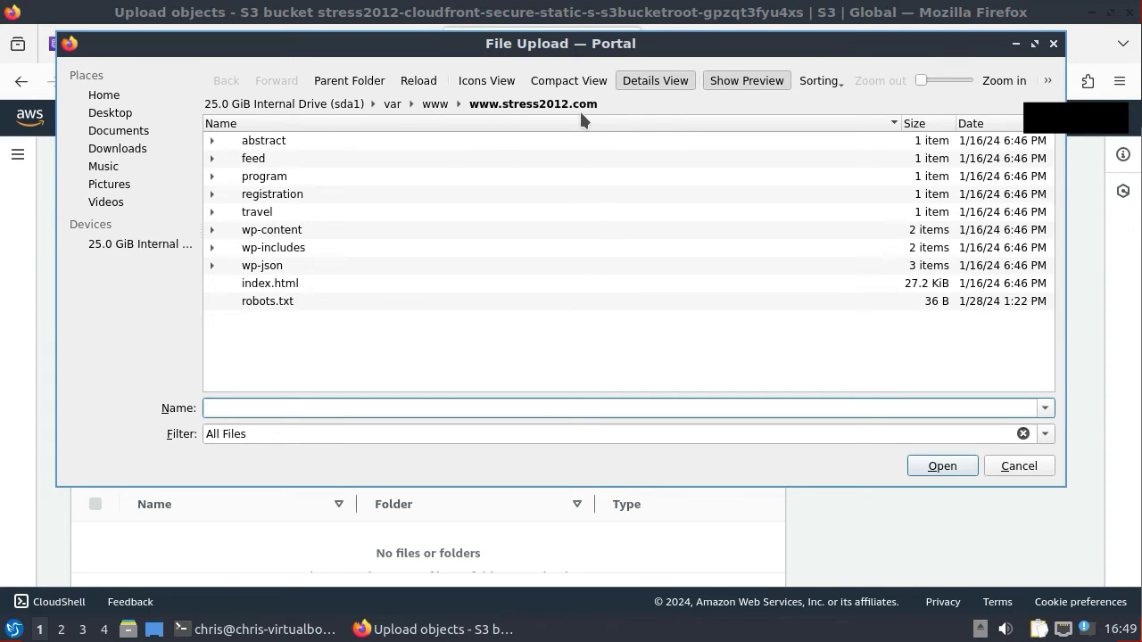
click(271, 284)
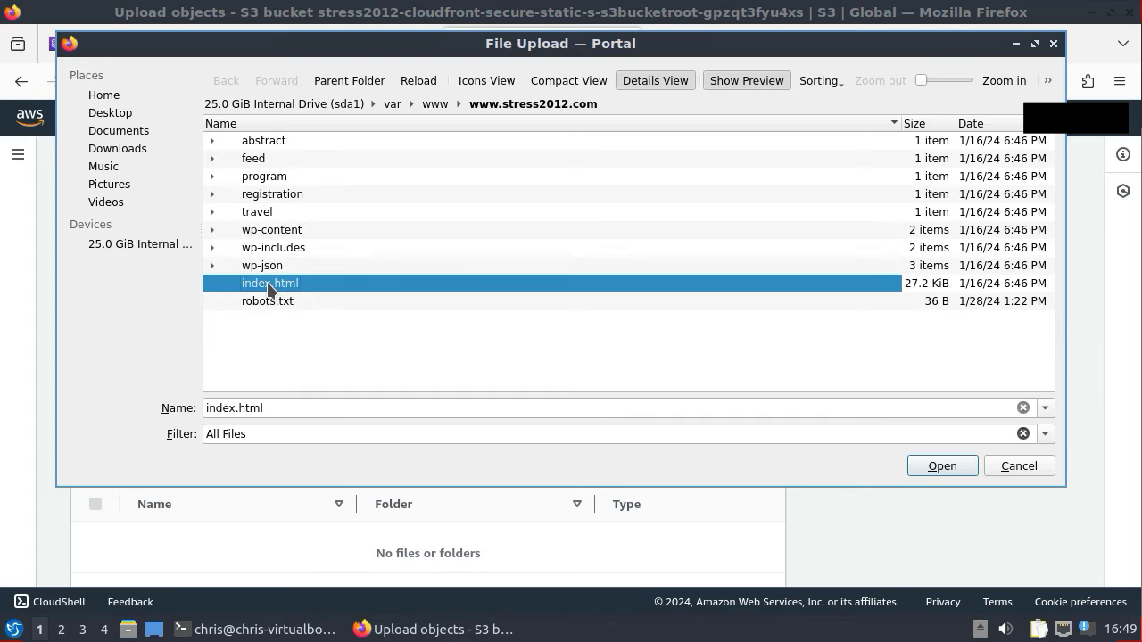
shift+click(269, 303)
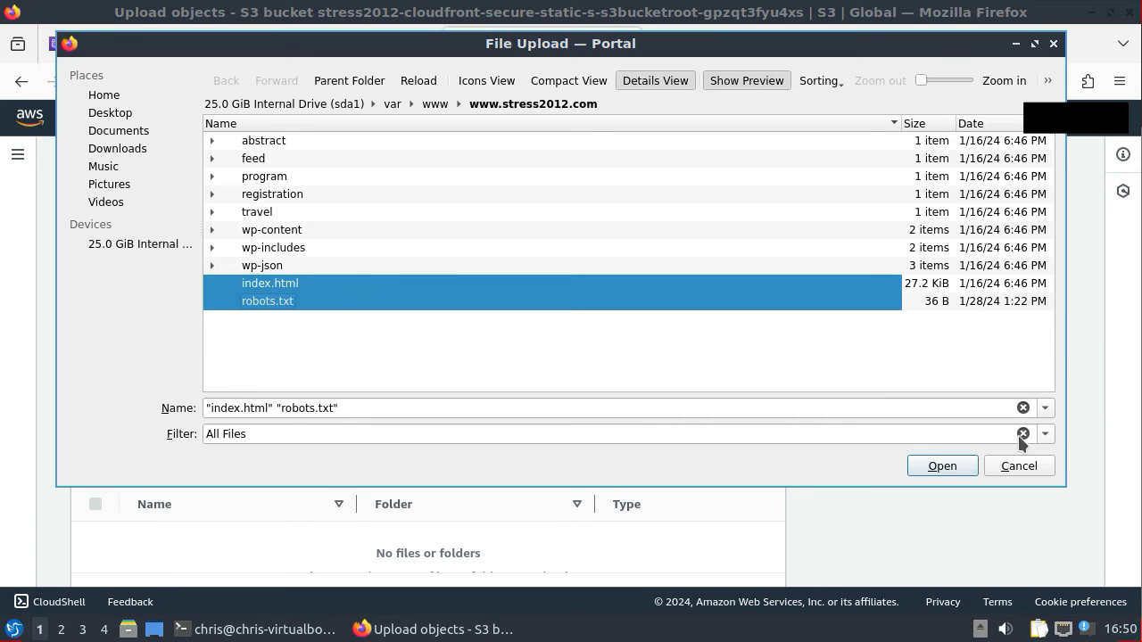
click(942, 467)
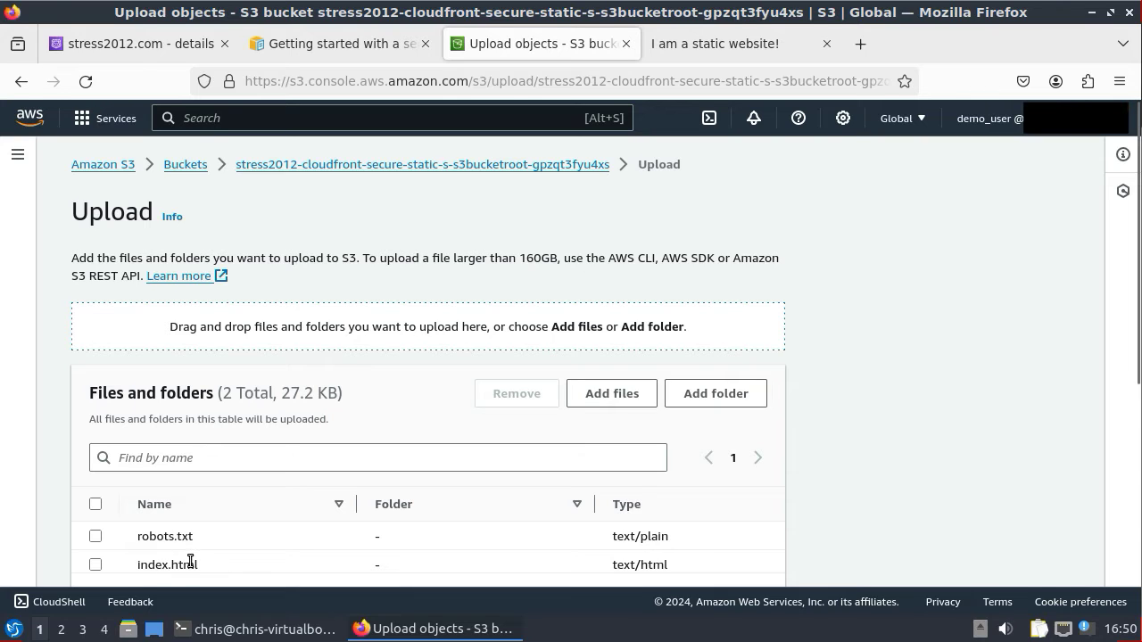
- Add the abstract and feed folders to the upload queue
click(705, 396)
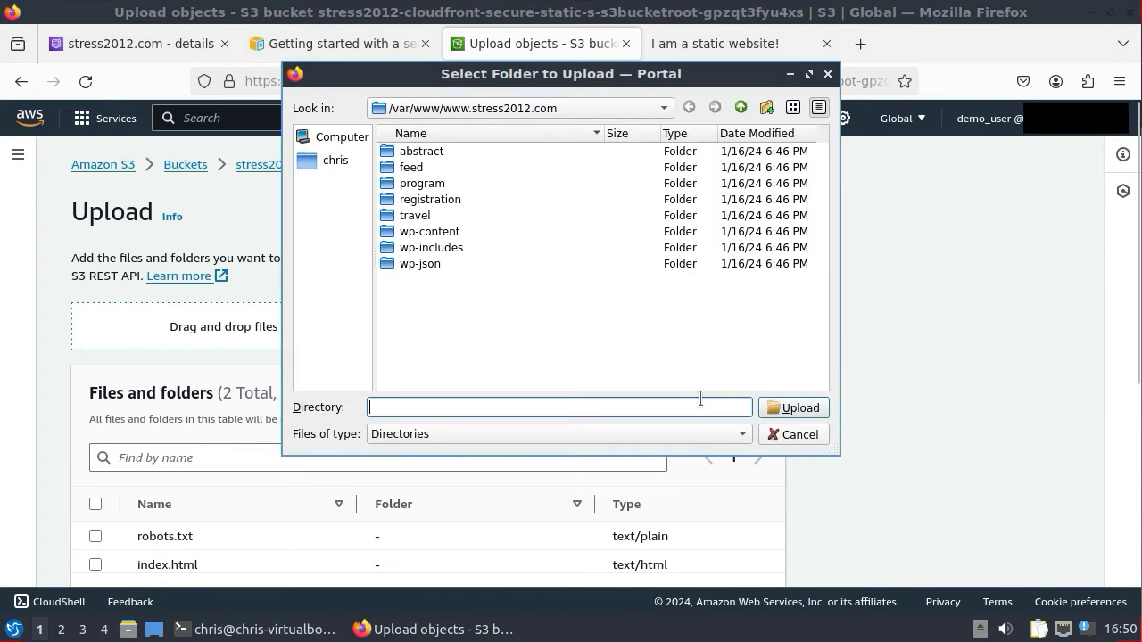
click(415, 156)
click(415, 200)
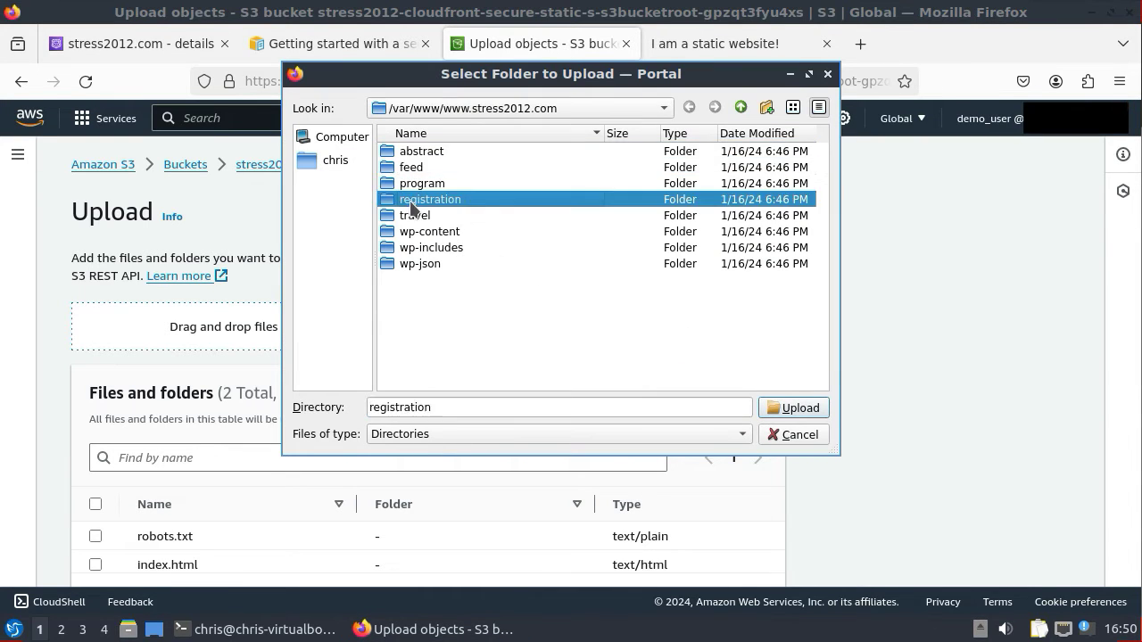
click(418, 160)
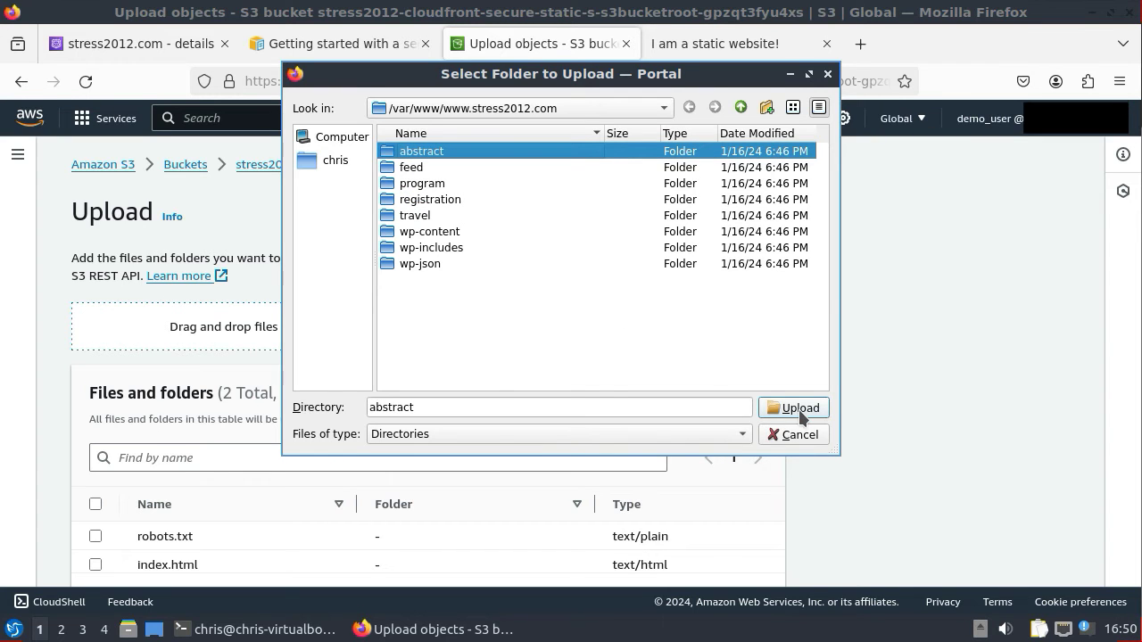
click(798, 410)
click(700, 203)
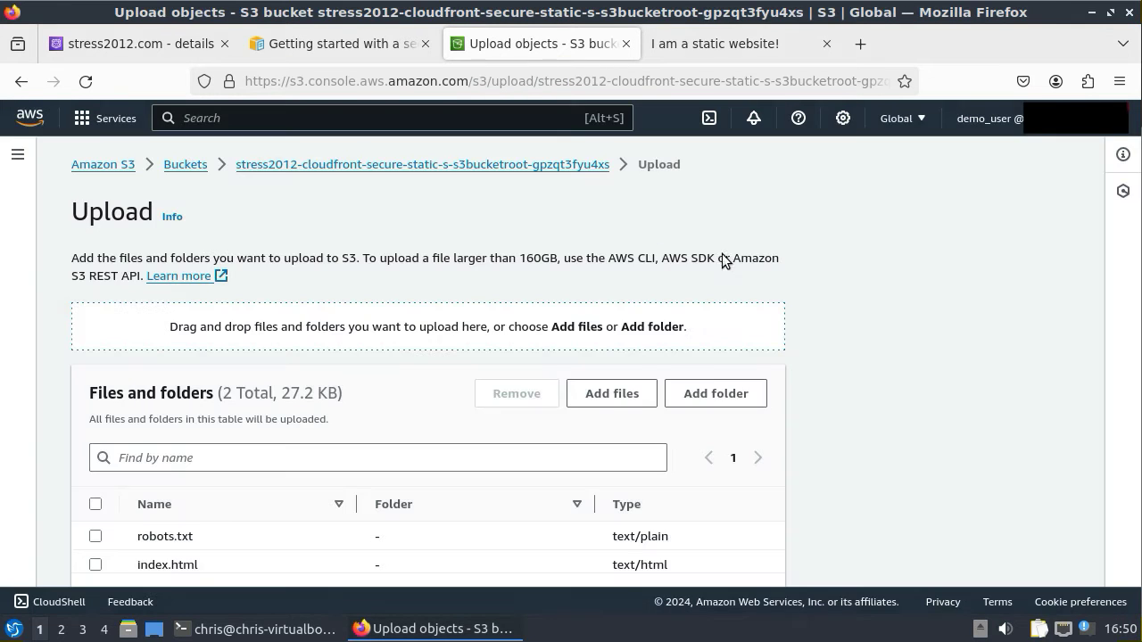
click(707, 398)
click(397, 168)
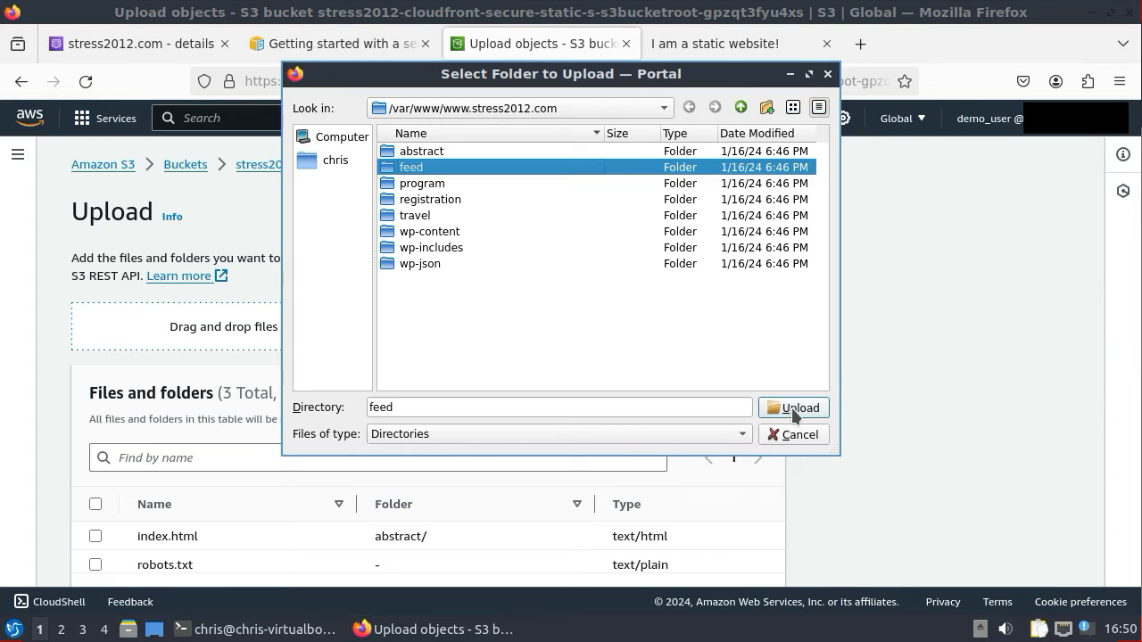
click(793, 409)
click(721, 198)
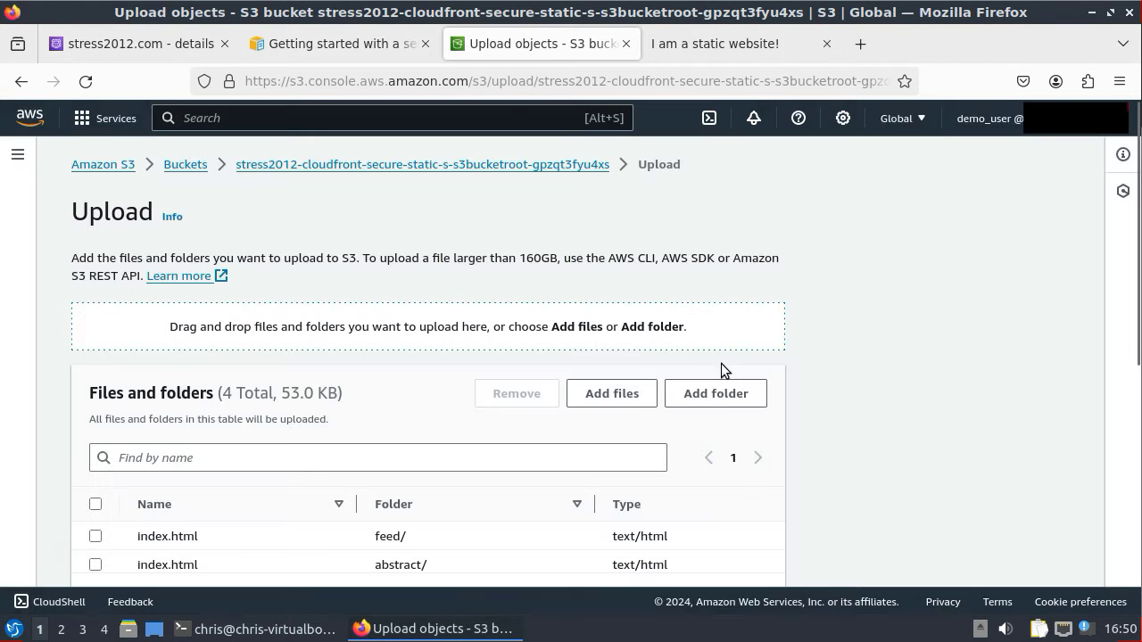
- Add the program and registration folders to the upload queue
click(715, 398)
click(423, 184)
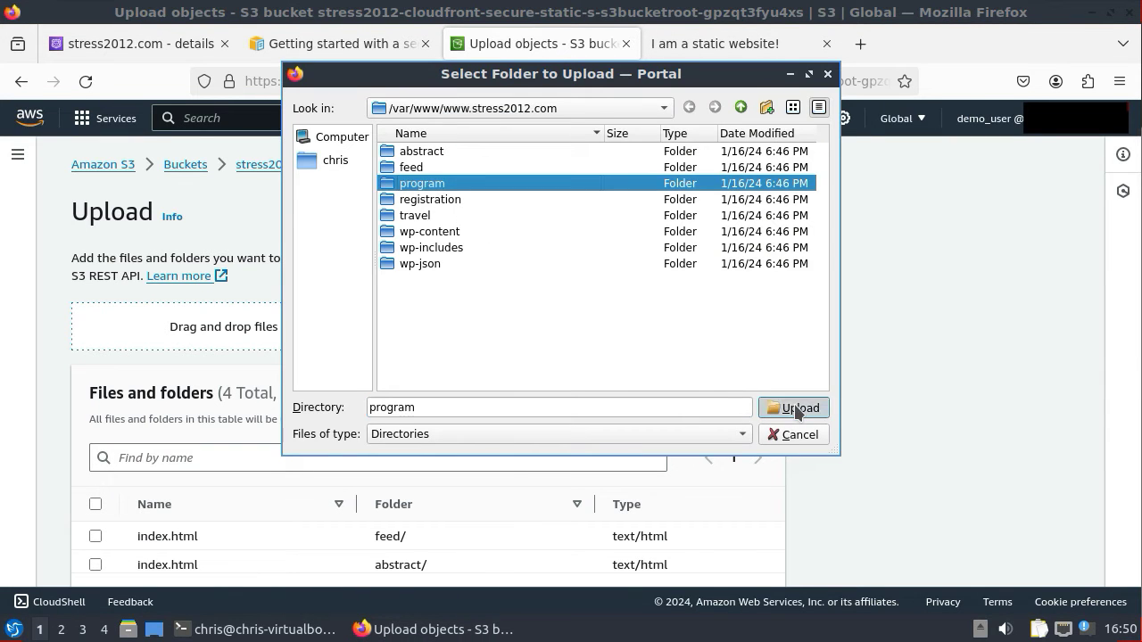
click(793, 408)
click(727, 197)
click(719, 397)
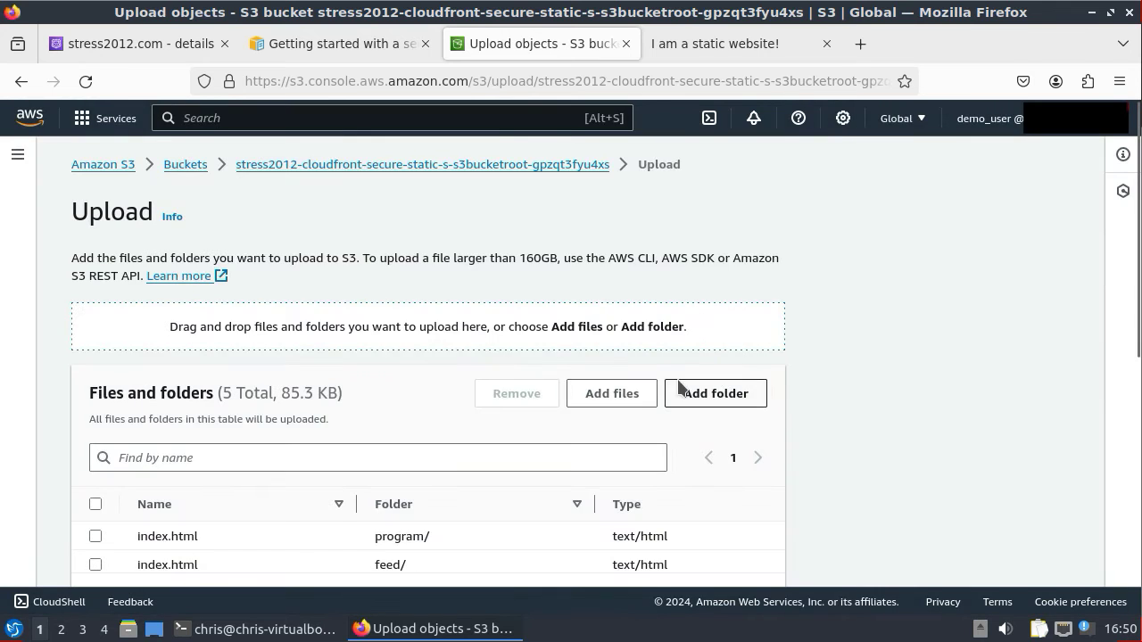
click(430, 199)
click(793, 408)
click(717, 203)
- Add the travel and wp-content folders to the upload queue
click(718, 395)
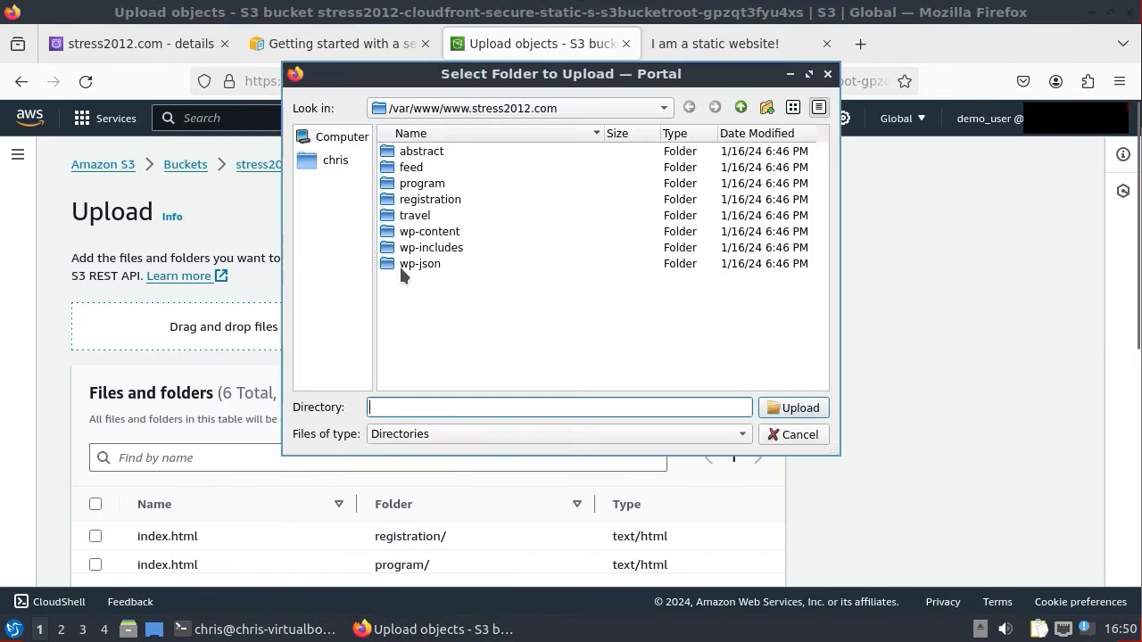
click(413, 217)
click(791, 409)
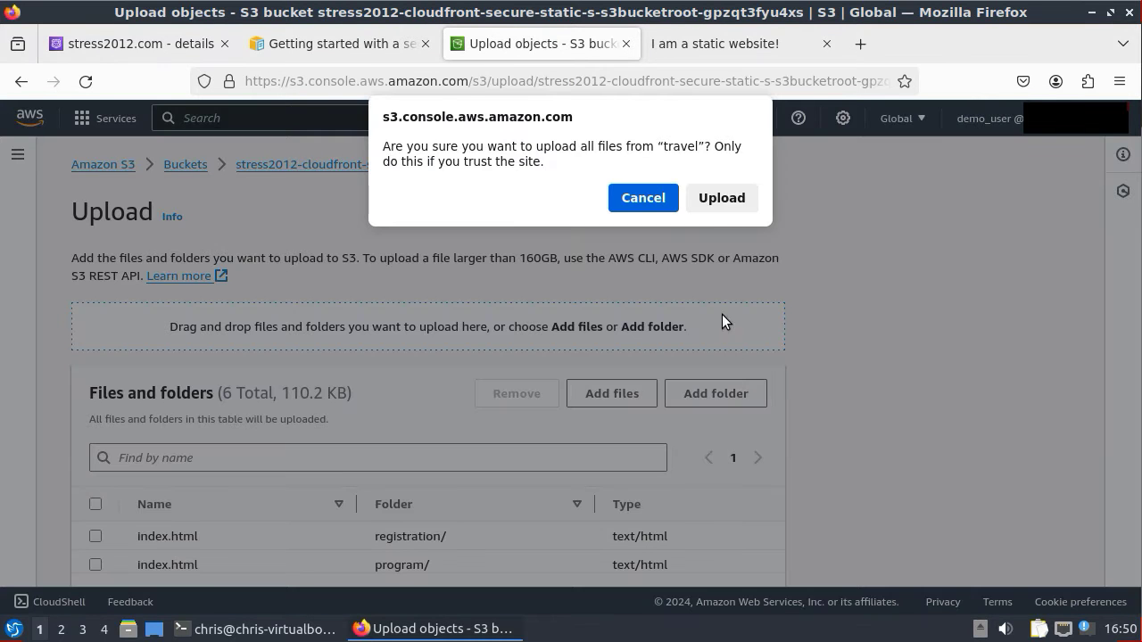
click(722, 198)
click(716, 395)
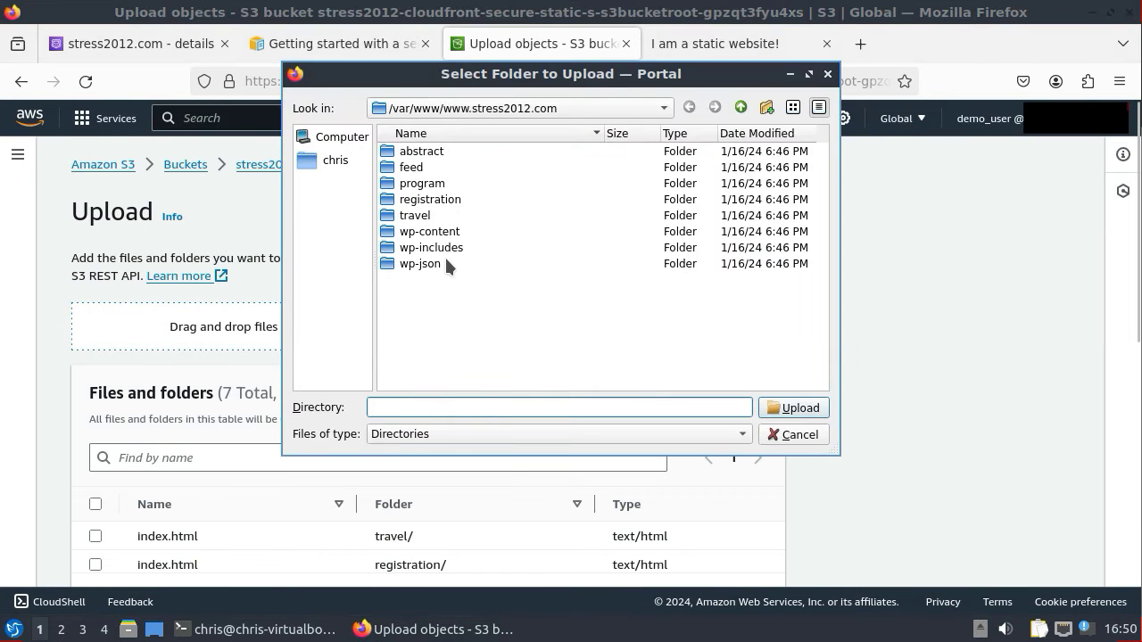
click(433, 231)
click(794, 407)
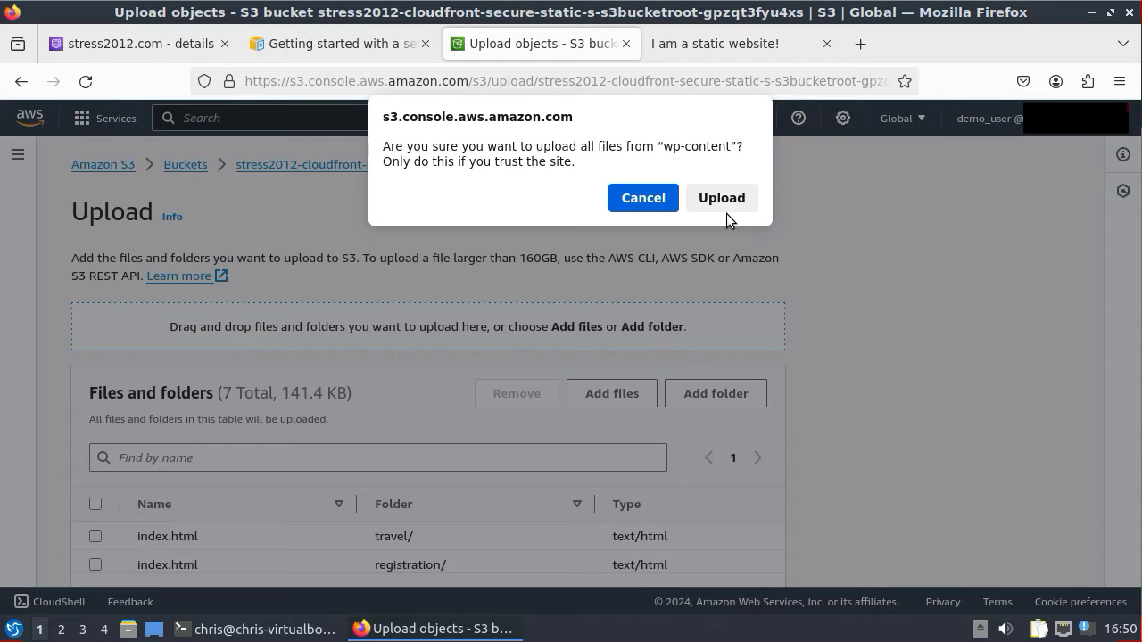
click(726, 210)
- Add the wp-includes and wp-json folders to the upload queue
click(719, 394)
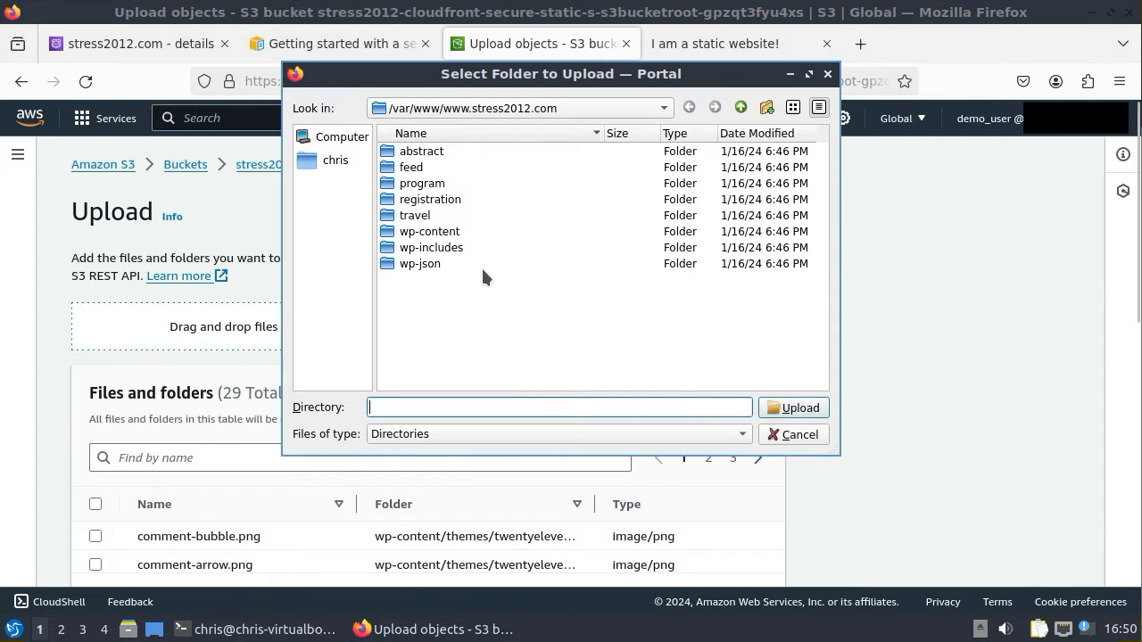
click(437, 249)
click(801, 408)
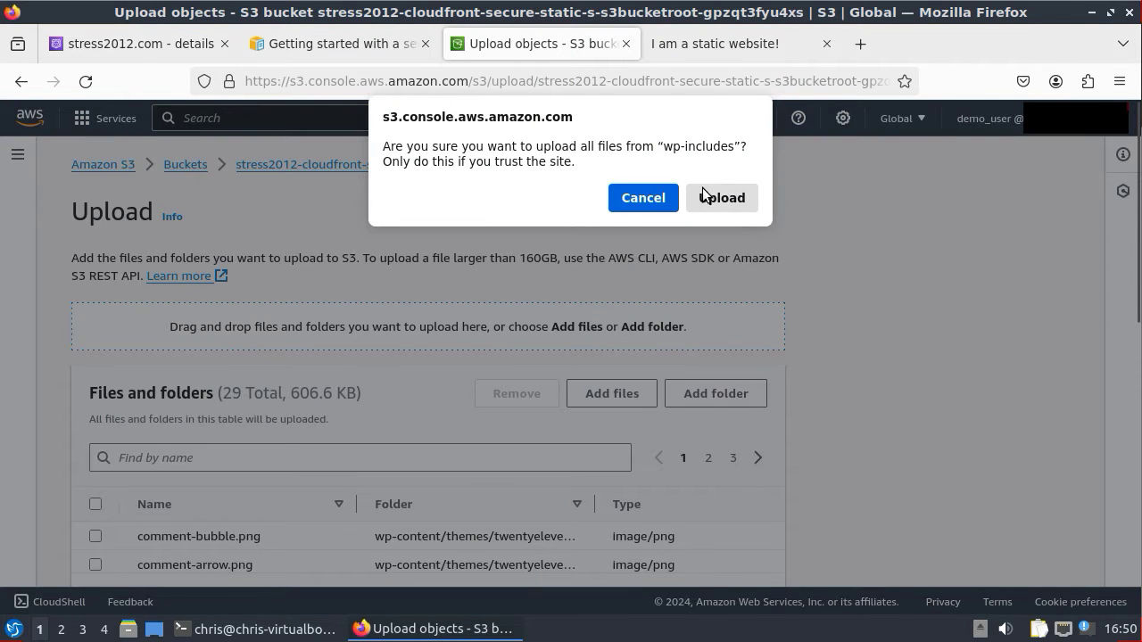
click(710, 197)
click(719, 394)
click(421, 265)
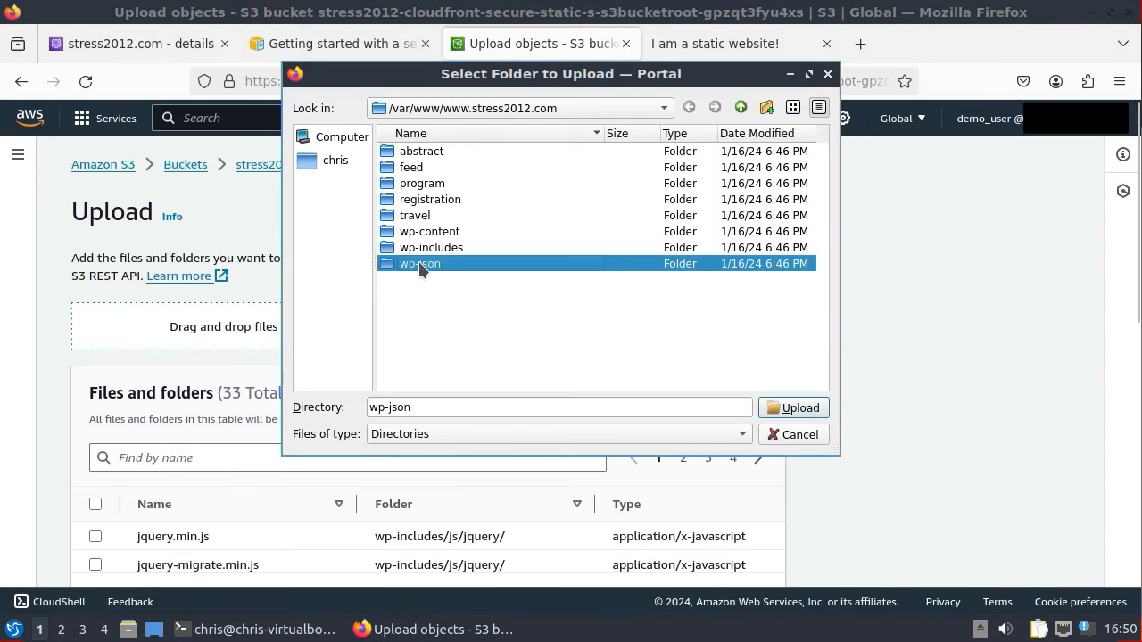
click(801, 408)
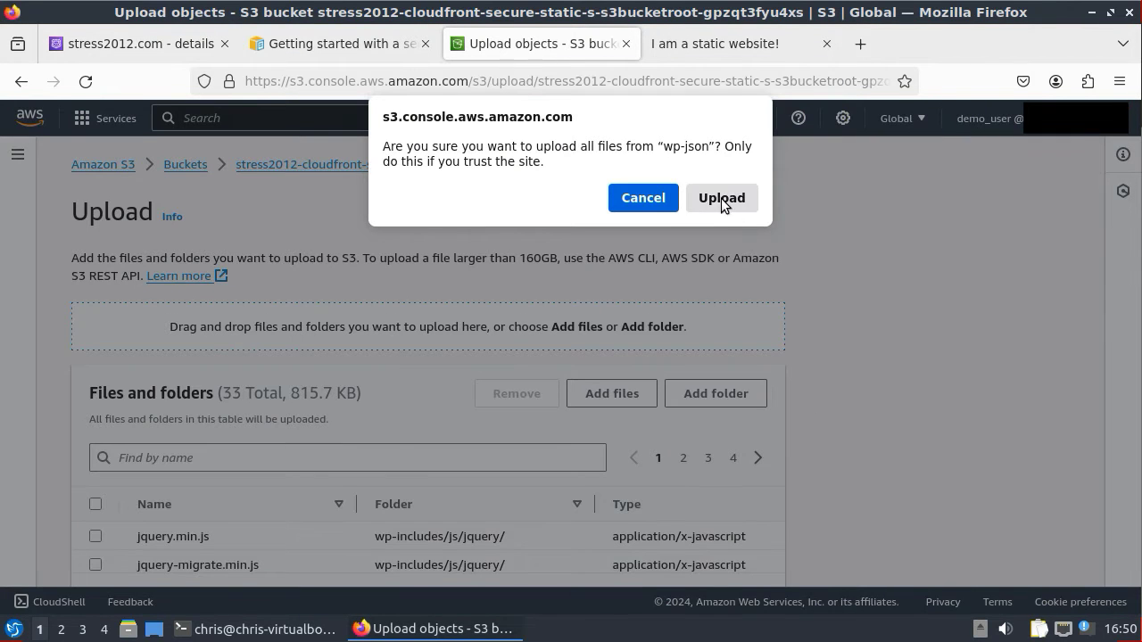
click(721, 198)
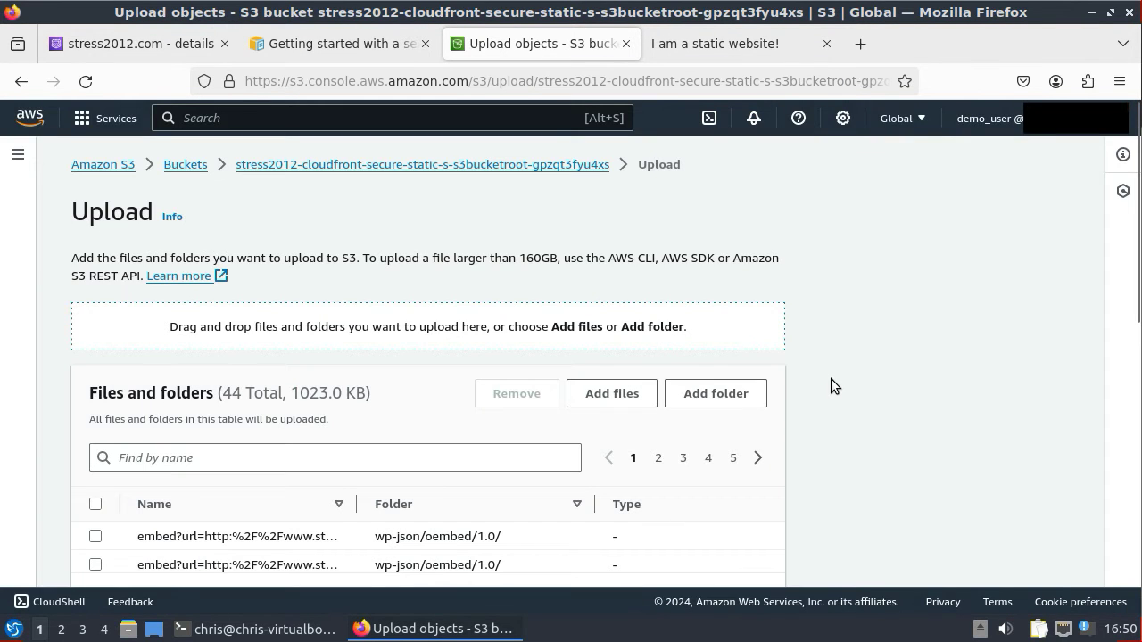
- Upload the 44 queued files (1023.0 KB) to the bucket
scroll(830, 379, down, 2)
scroll(506, 419, down, 3)
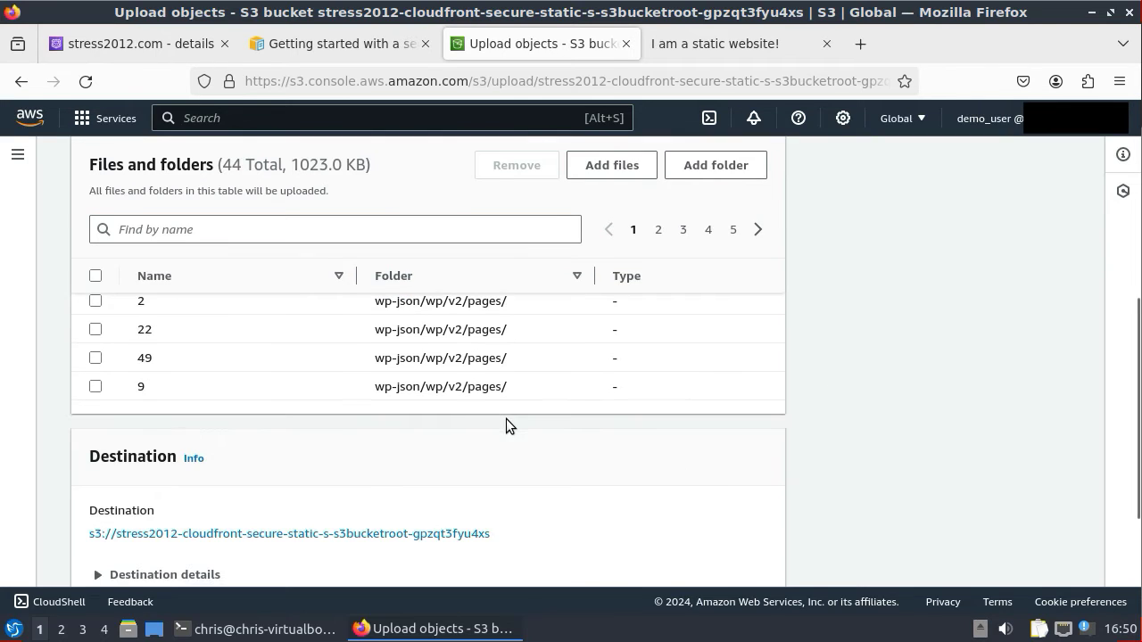
scroll(473, 351, down, 2)
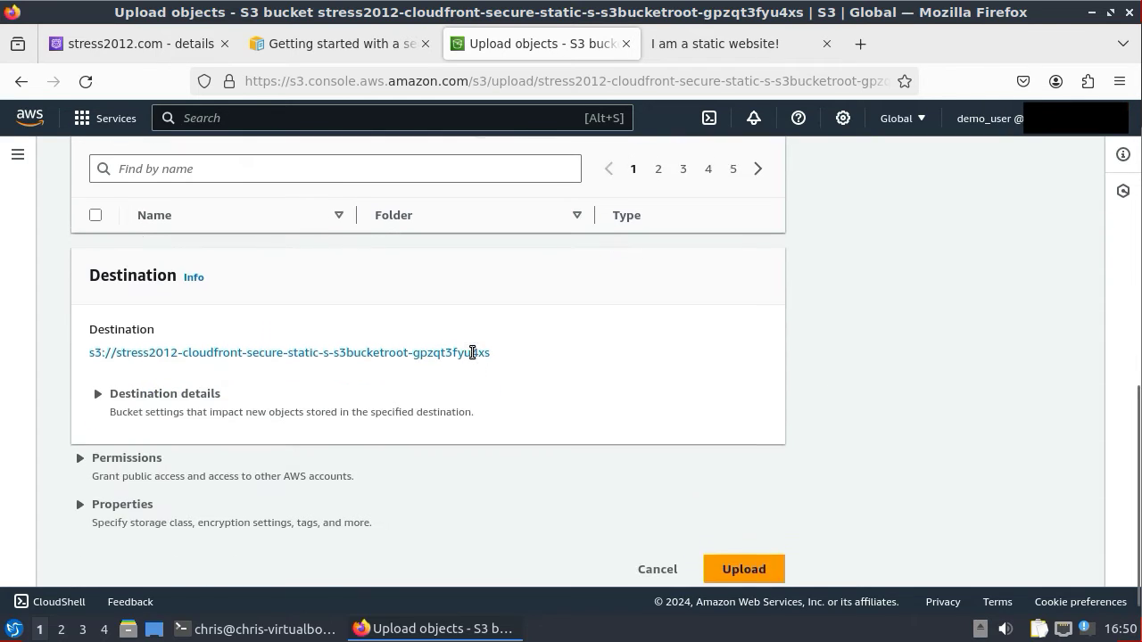
scroll(500, 390, up, 3)
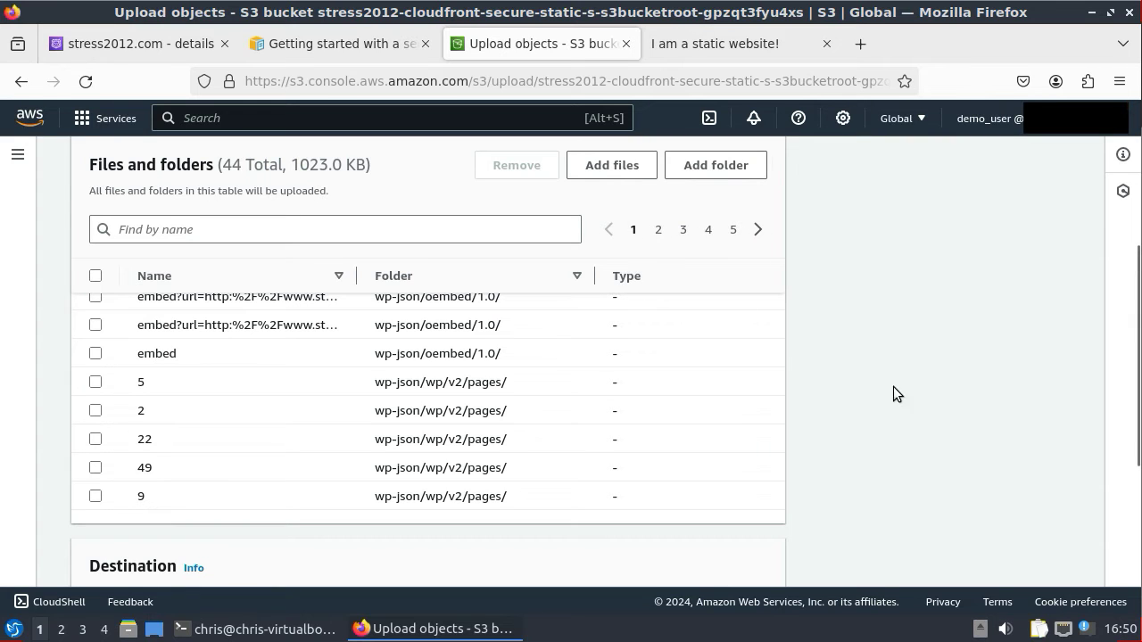
scroll(891, 414, down, 5)
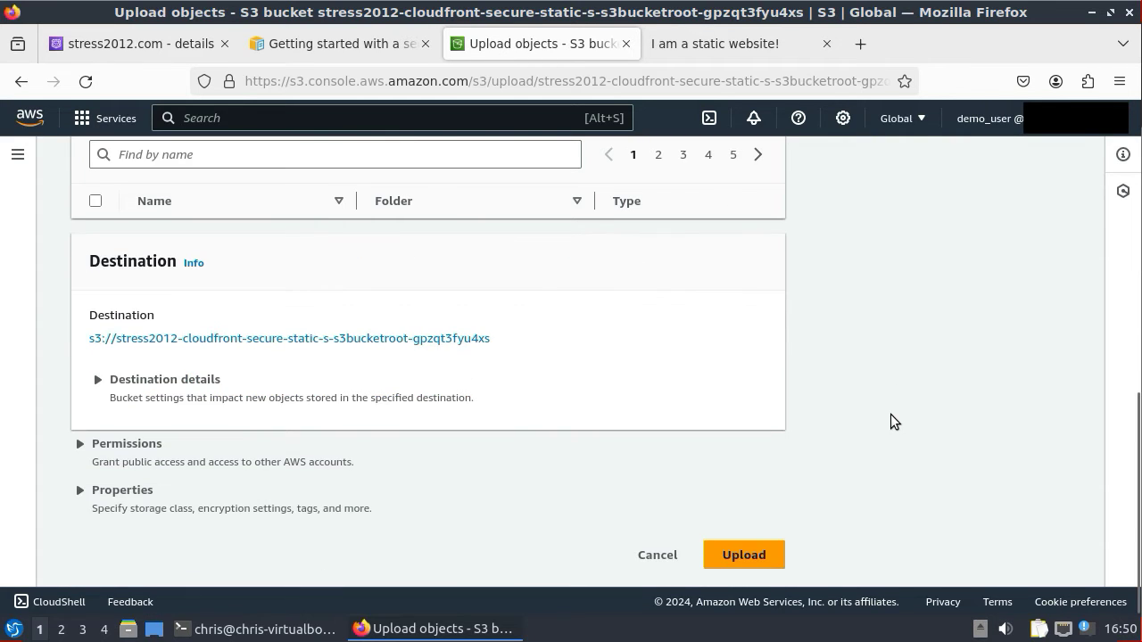
click(741, 556)
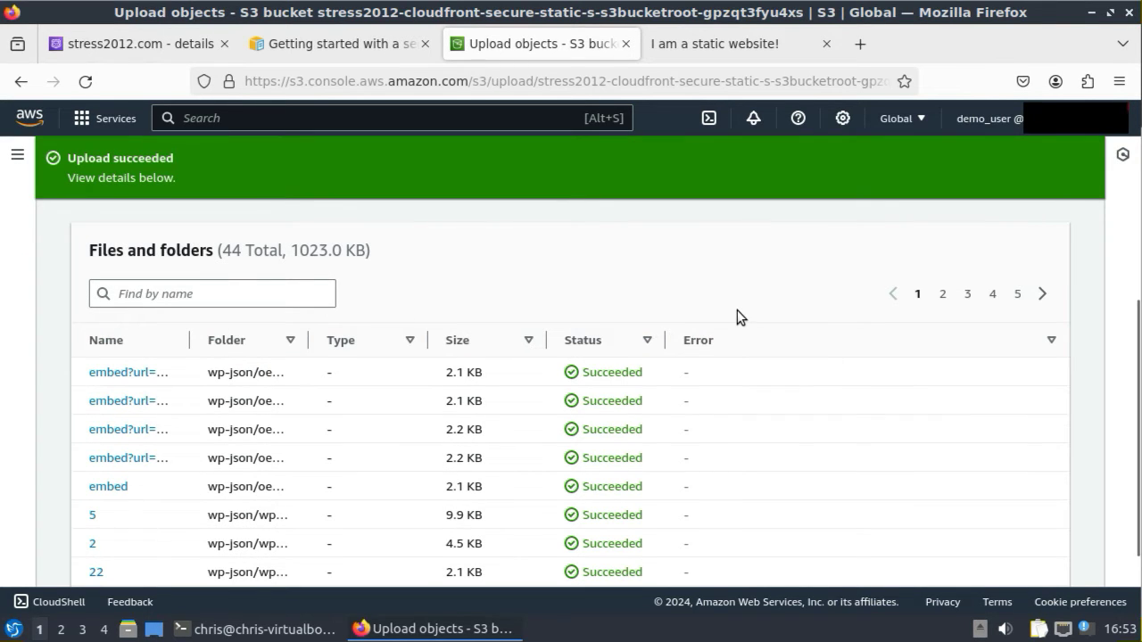
- Reload the live site to check for changes, then return to the upload results
click(741, 43)
click(85, 82)
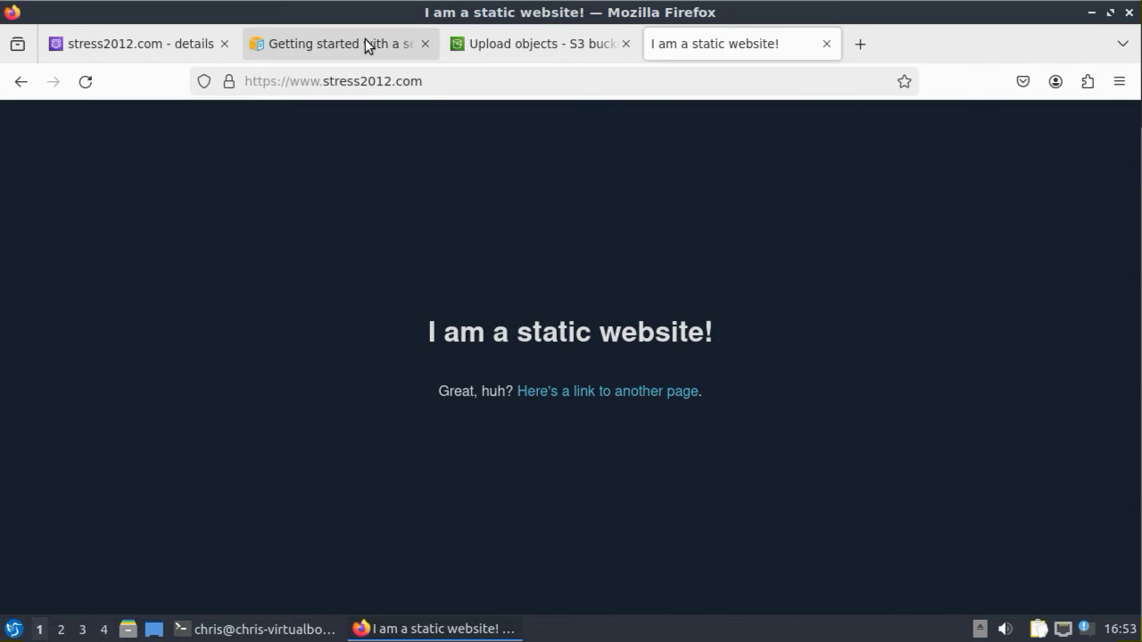
click(502, 43)
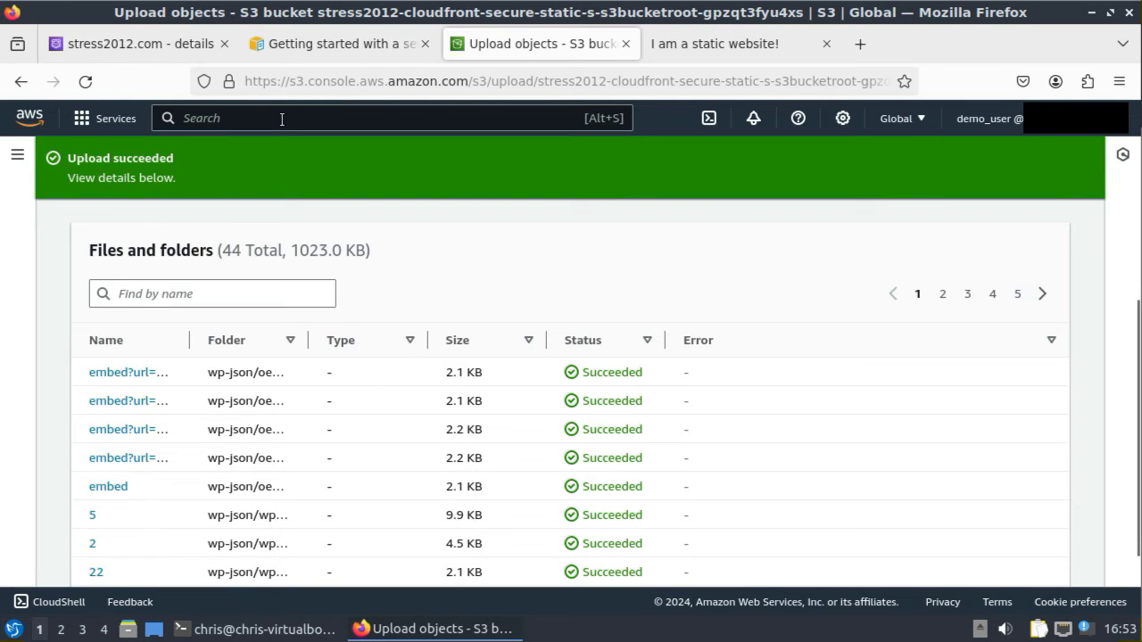
- Open CloudFront distribution E1IW2HR2QRGAD9, note its ID and domain names, and start a new invalidation
text(cloud)
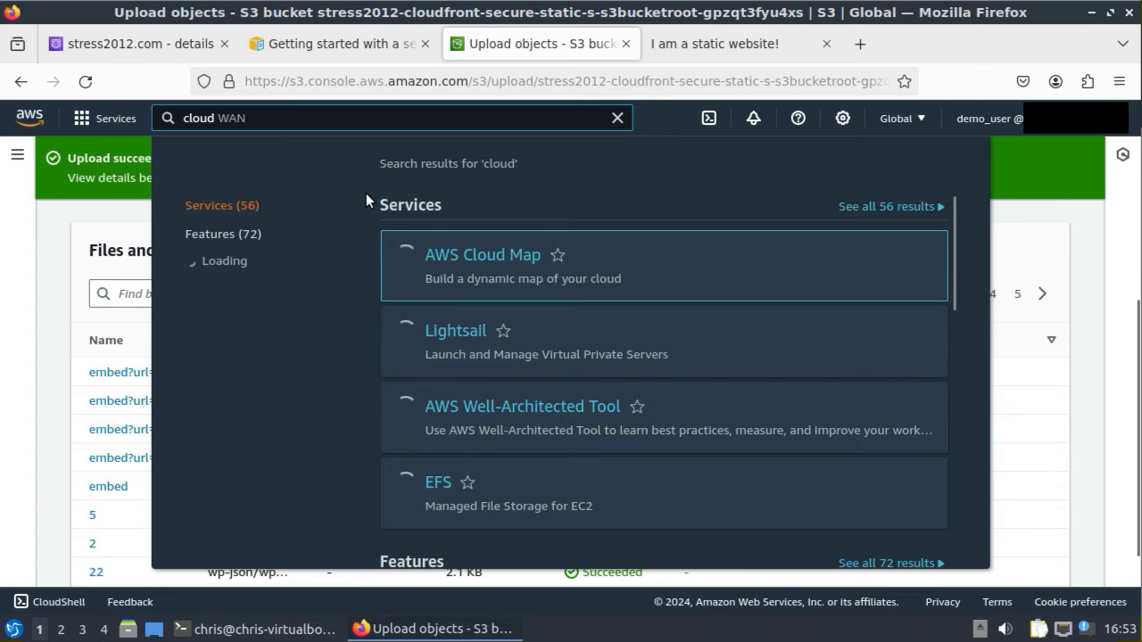
text(f)
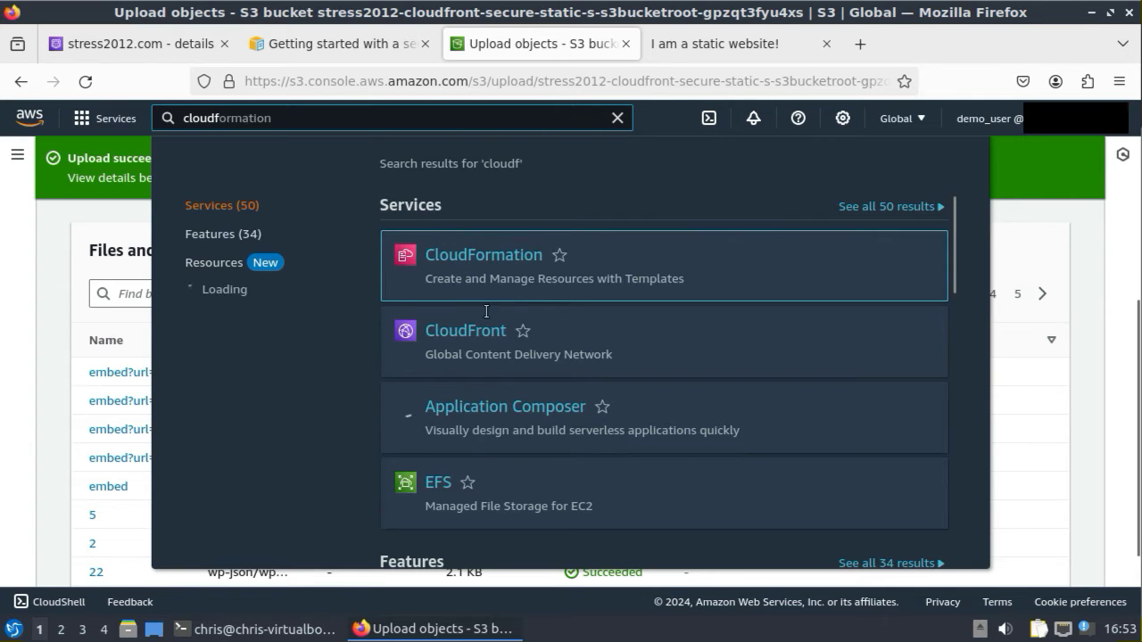
click(473, 331)
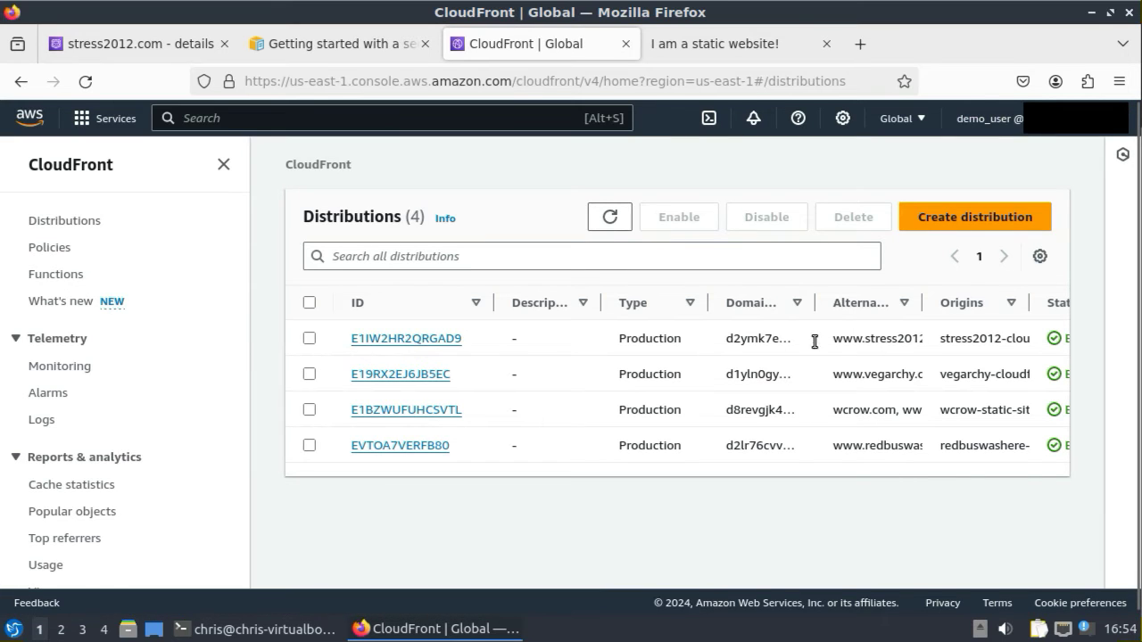
click(427, 340)
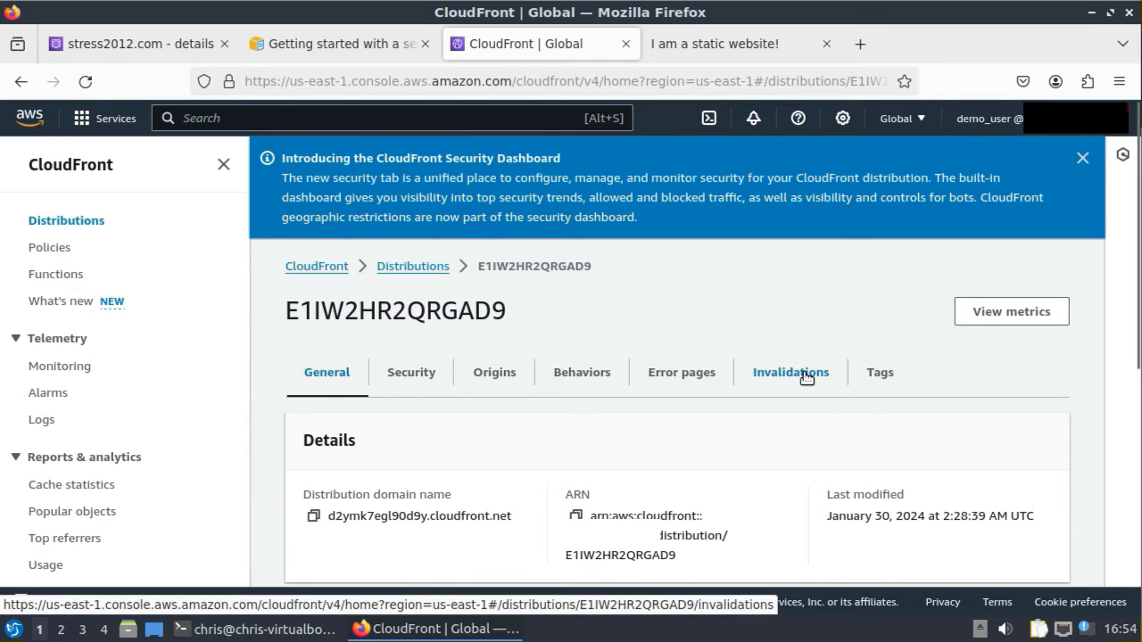
scroll(756, 415, down, 2)
scroll(756, 410, down, 6)
drag(568, 298, 692, 316)
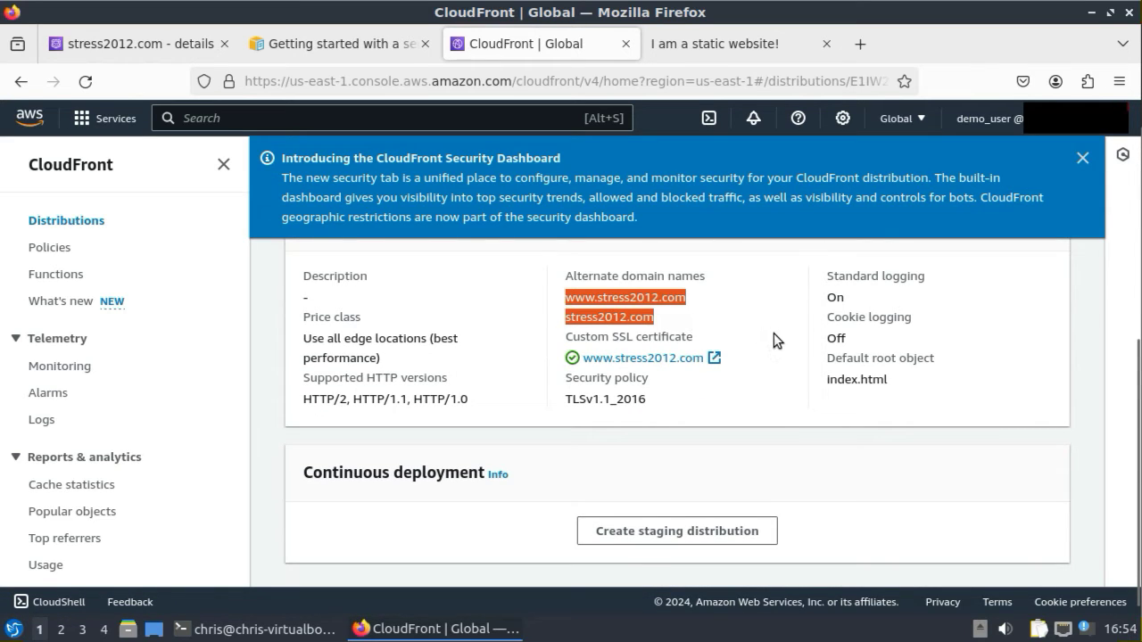
scroll(773, 333, up, 8)
drag(292, 312, 507, 304)
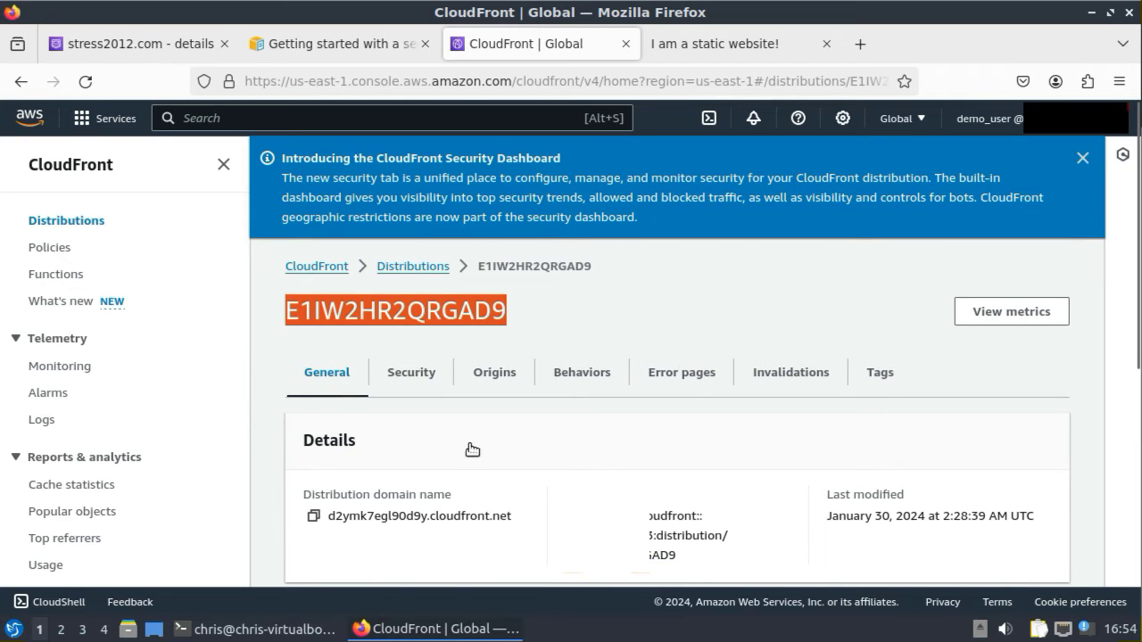
drag(527, 518, 327, 518)
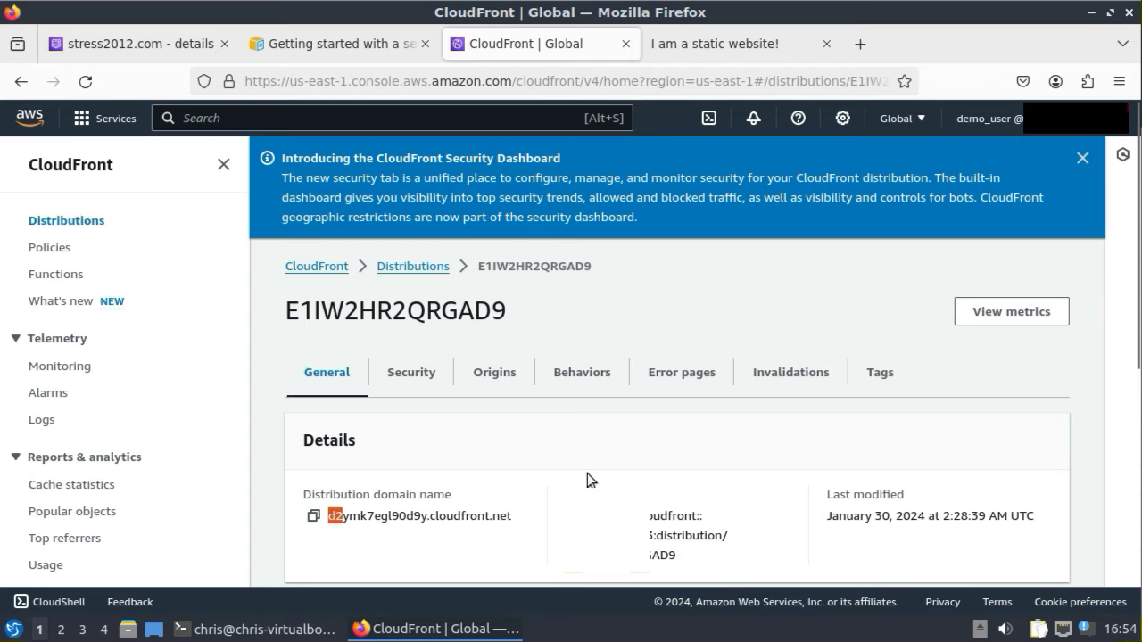
click(785, 380)
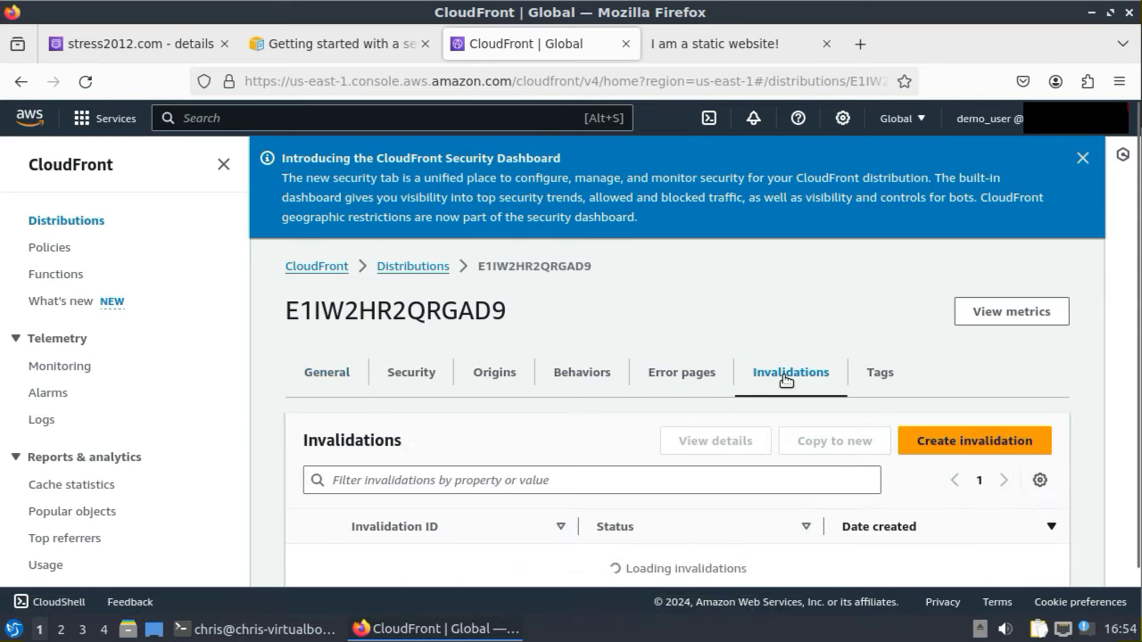
click(950, 443)
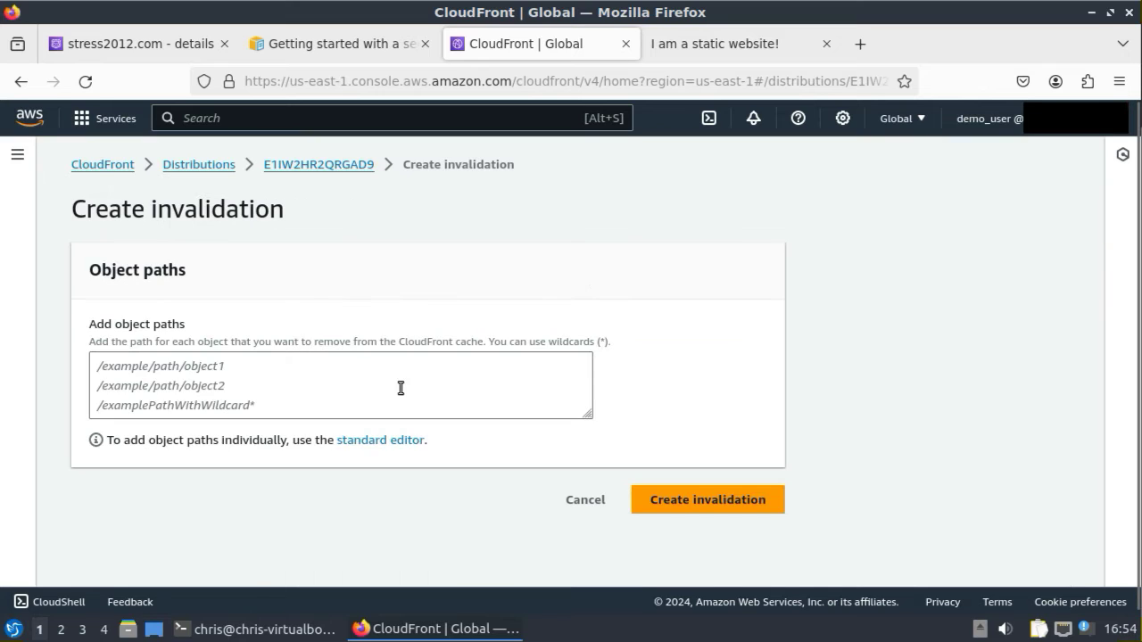
click(157, 367)
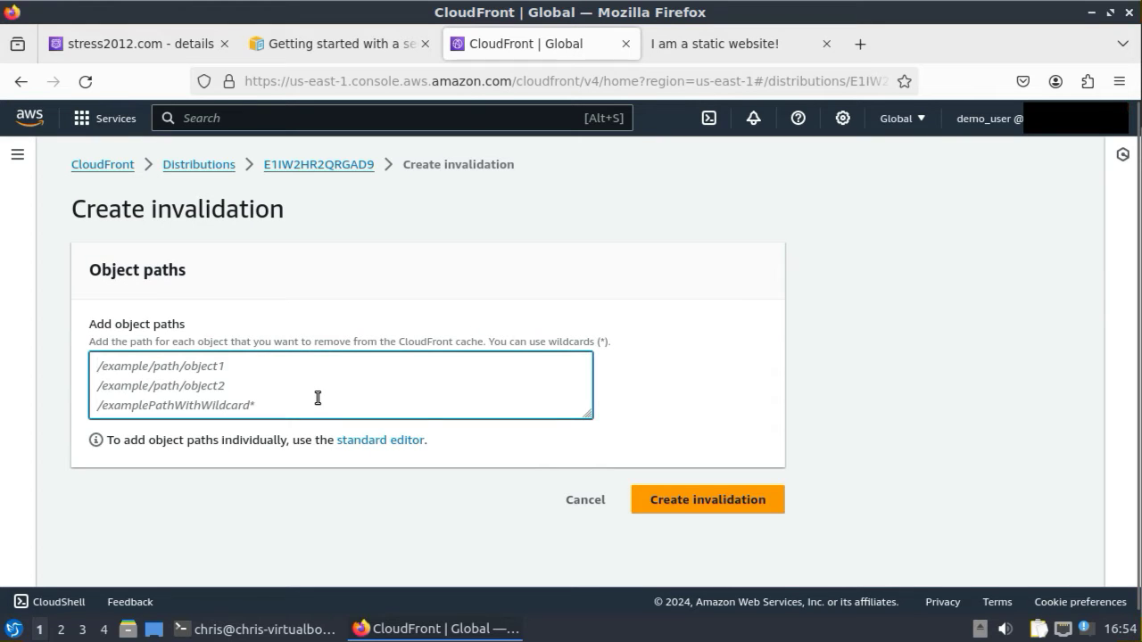
text(/inde)
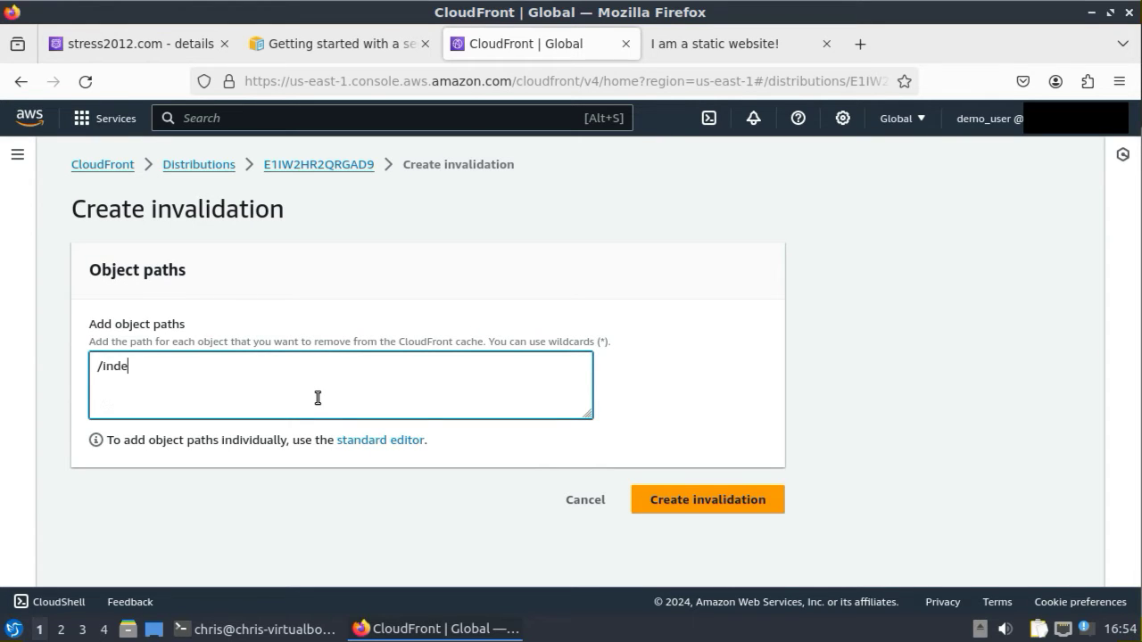
text(x.html)
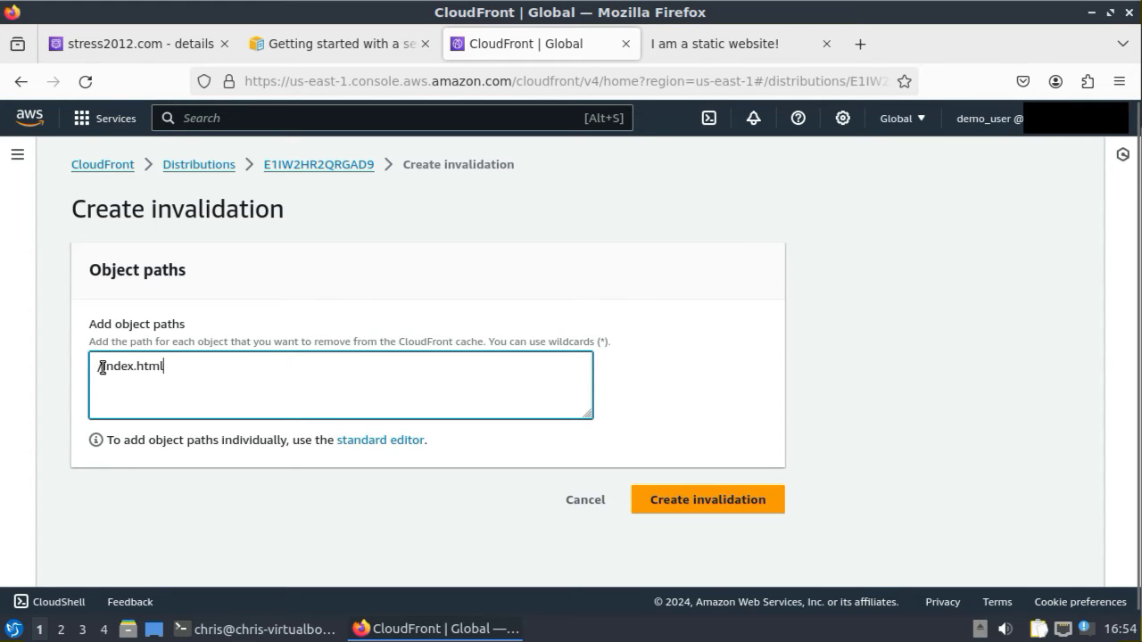
drag(105, 367, 94, 368)
click(199, 366)
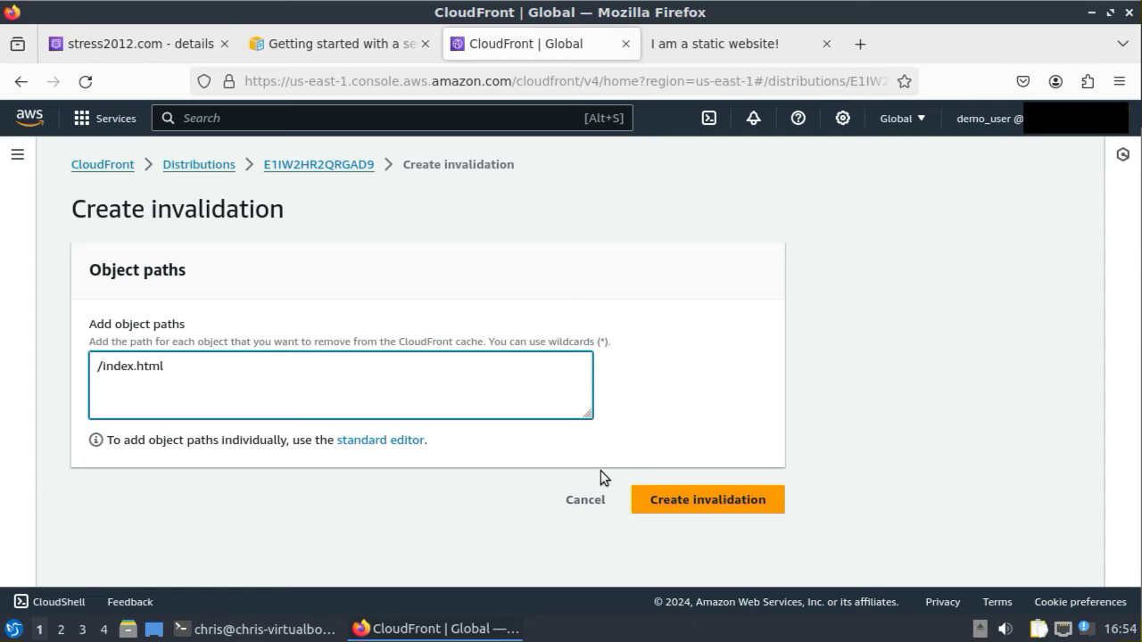
click(714, 502)
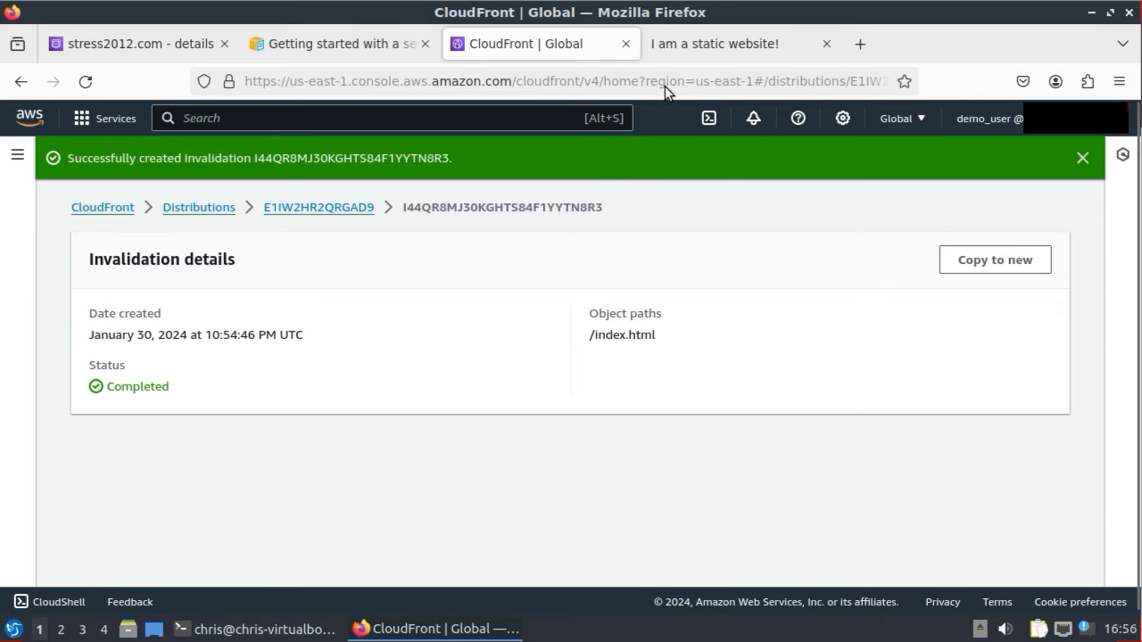
click(707, 42)
click(87, 81)
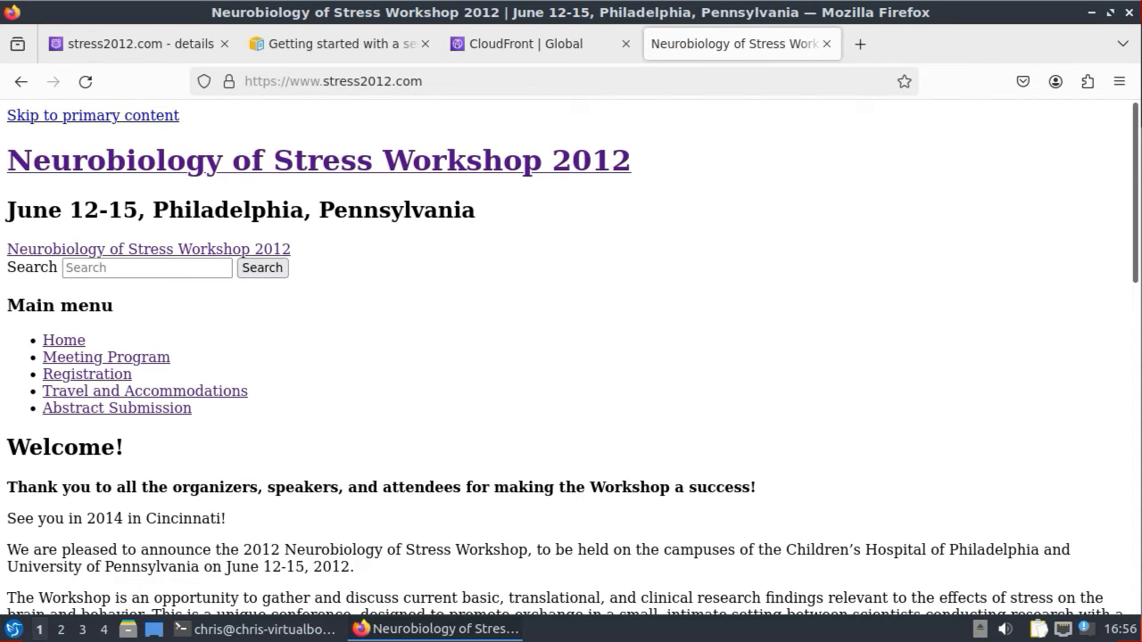
right_click(744, 291)
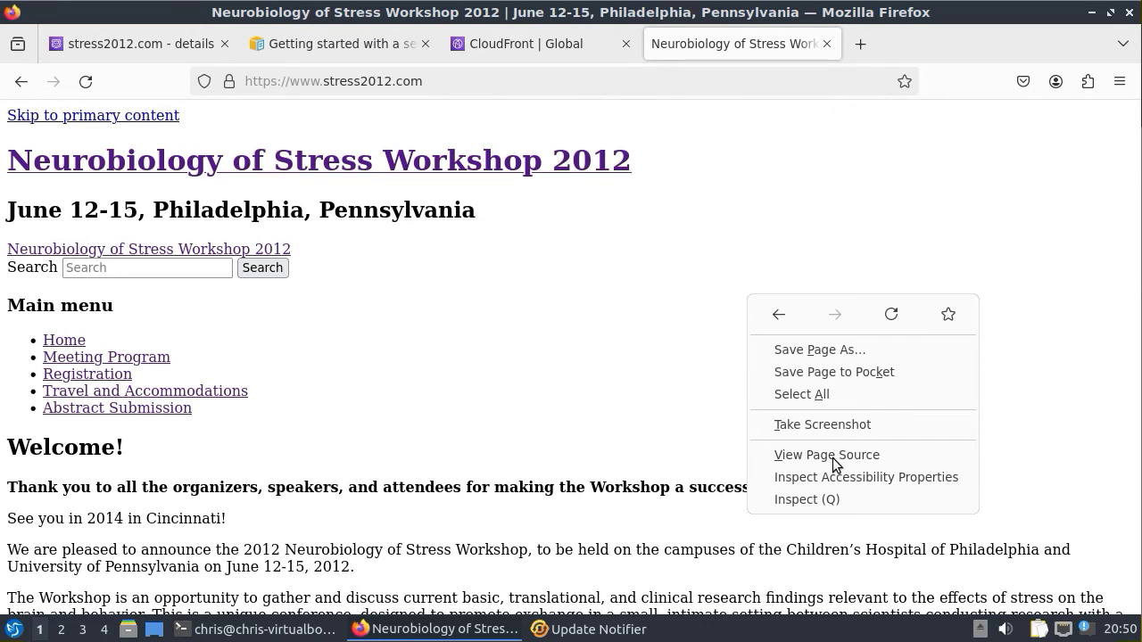
click(817, 500)
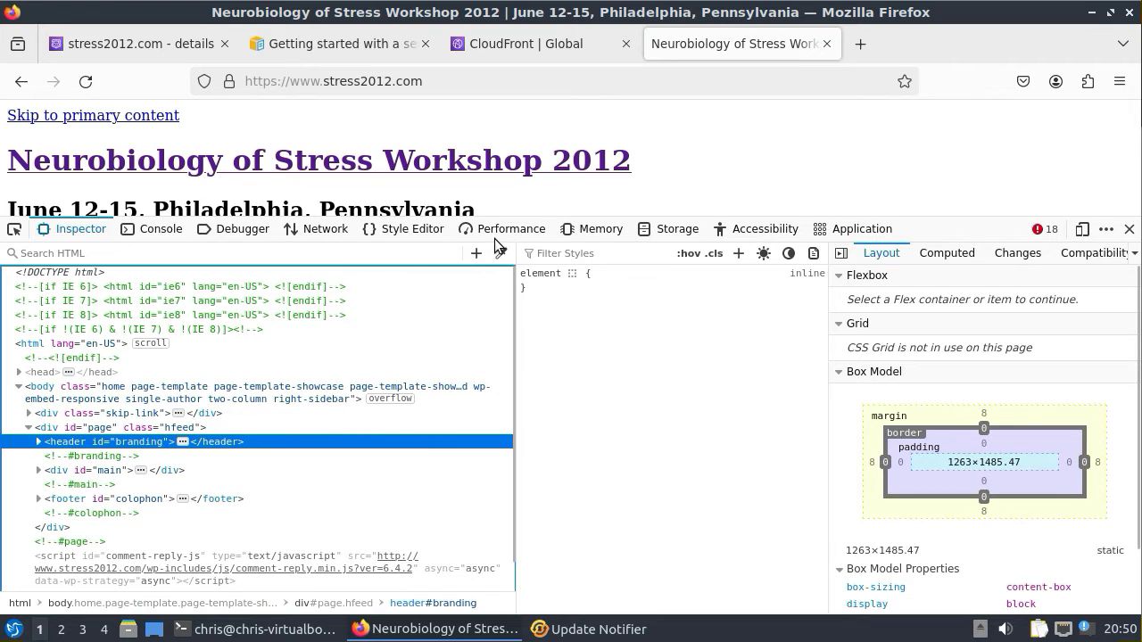
click(304, 229)
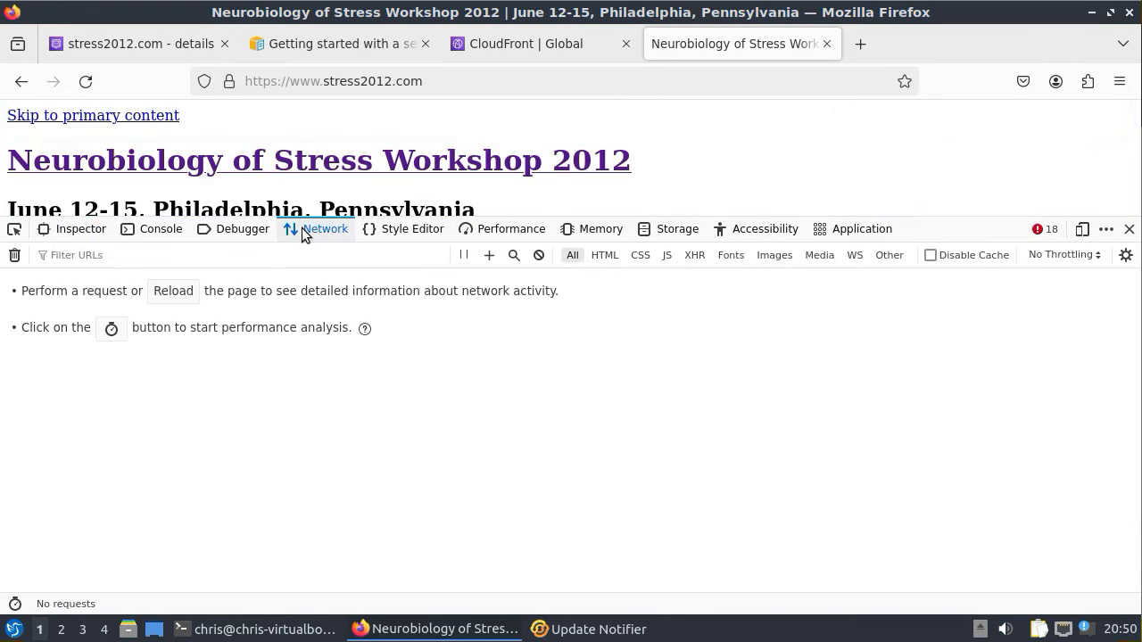
click(168, 292)
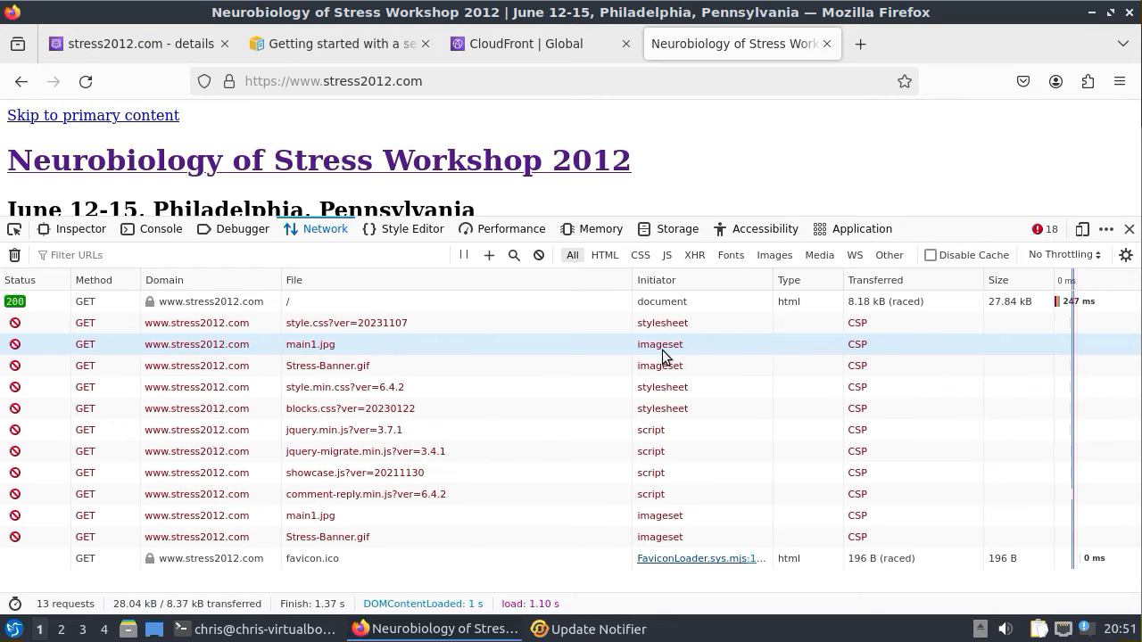
click(304, 298)
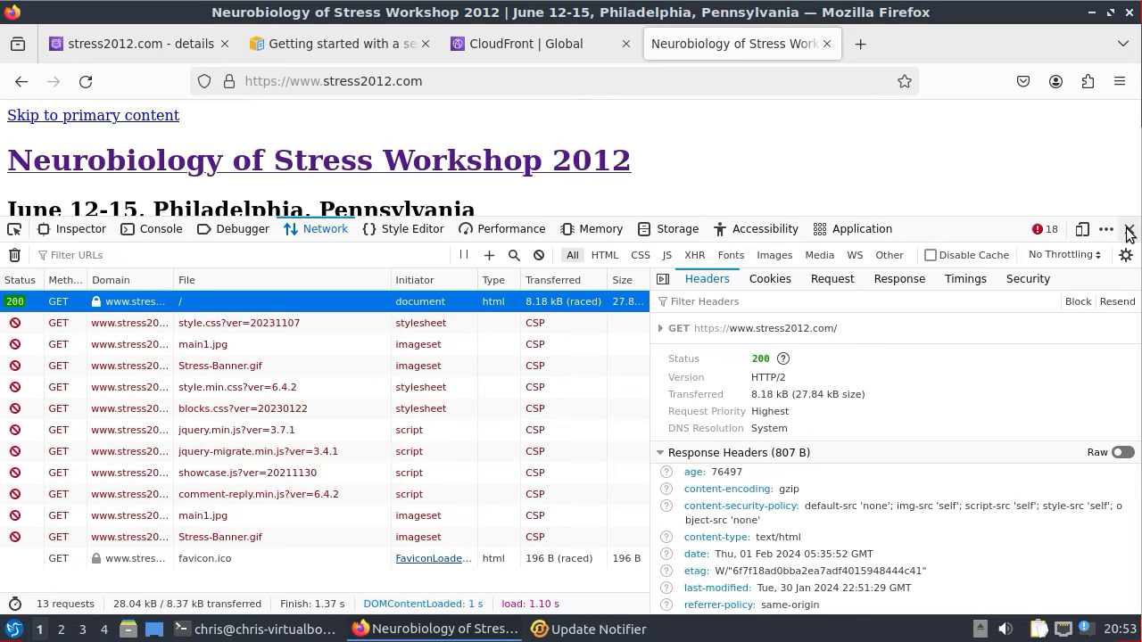
click(1128, 229)
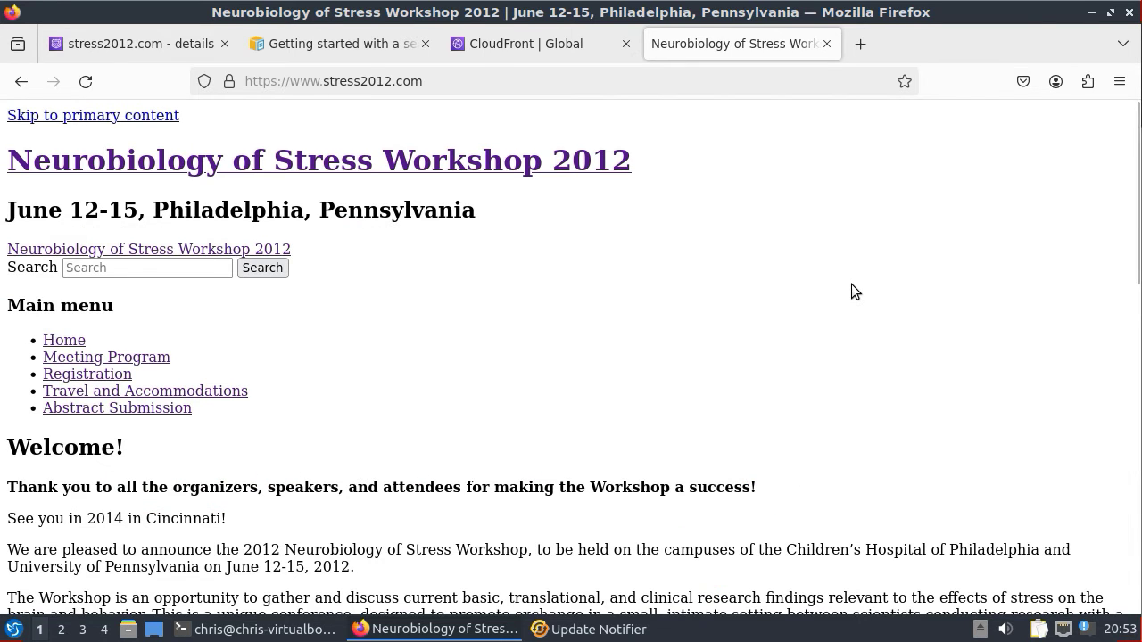
key(ctrl+u)
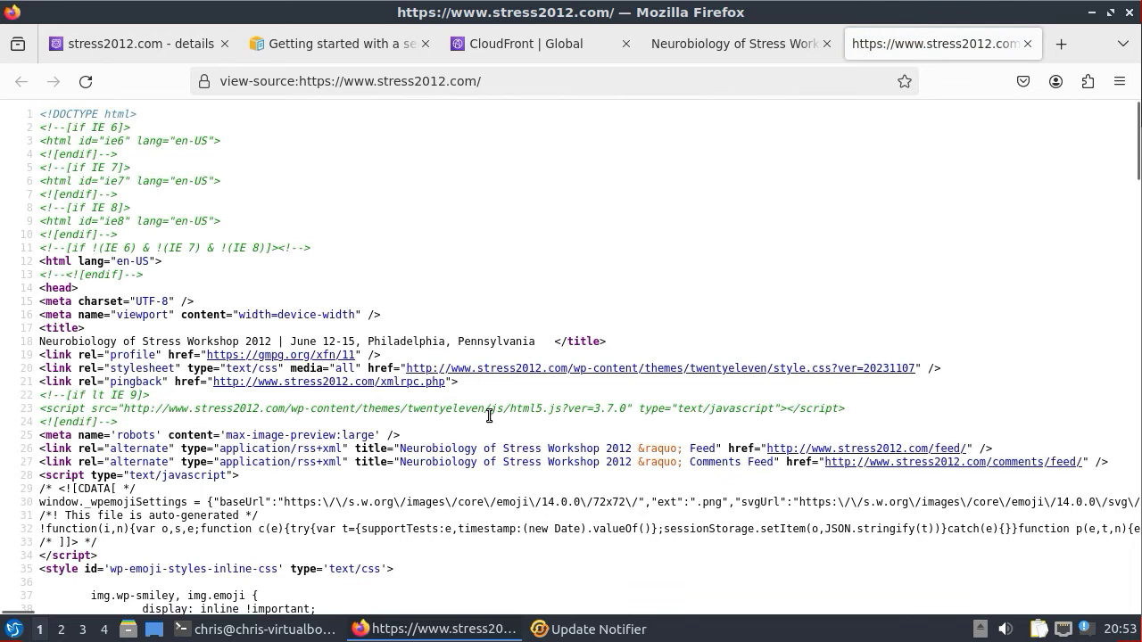
scroll(471, 408, down, 5)
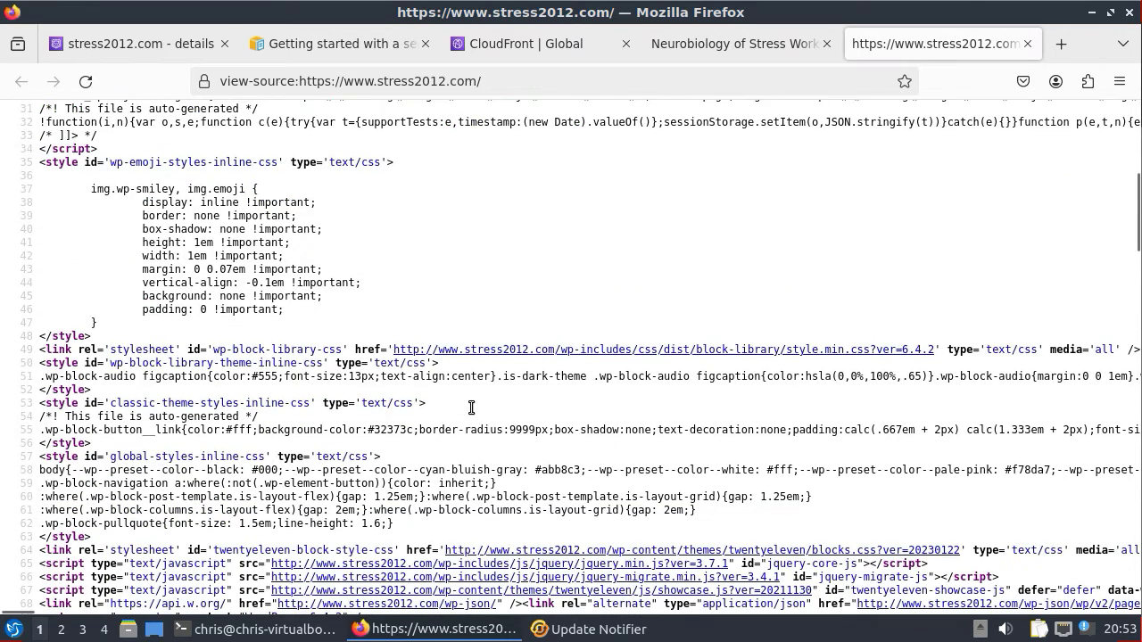
scroll(471, 408, down, 2)
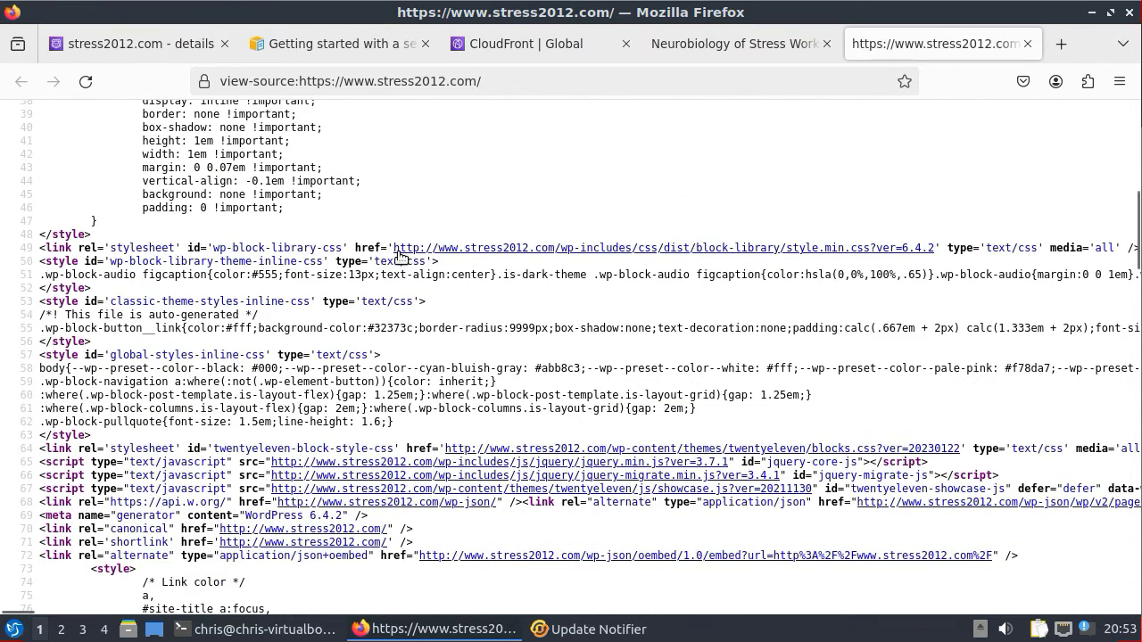
drag(390, 247, 440, 248)
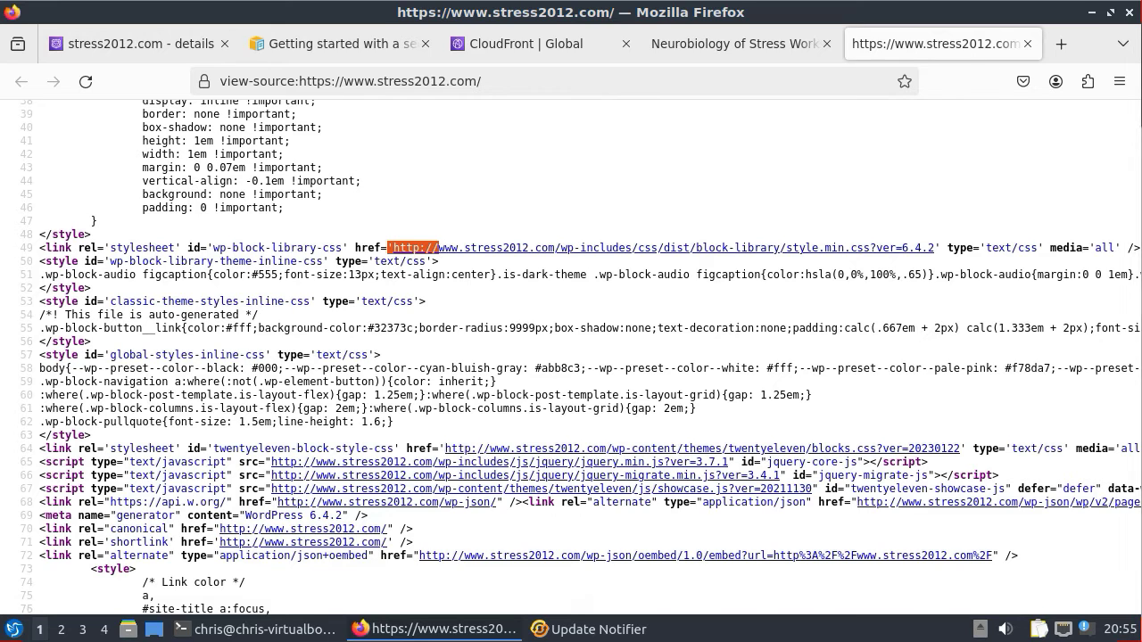
click(1028, 44)
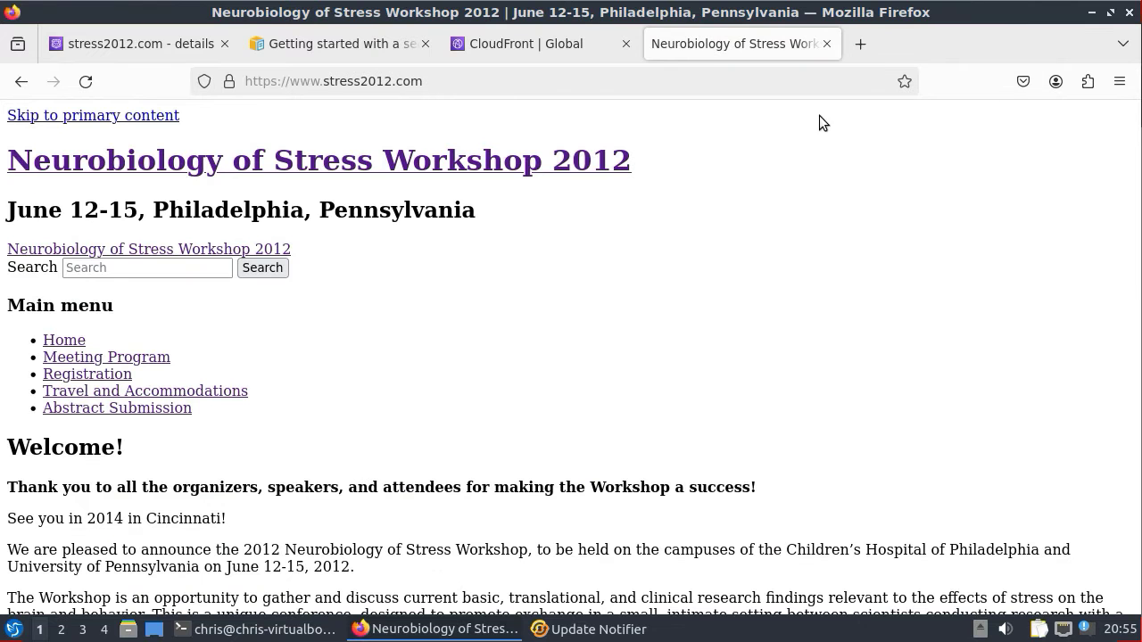
- Return to the CloudFront console and go to Policies from the side menu
click(554, 43)
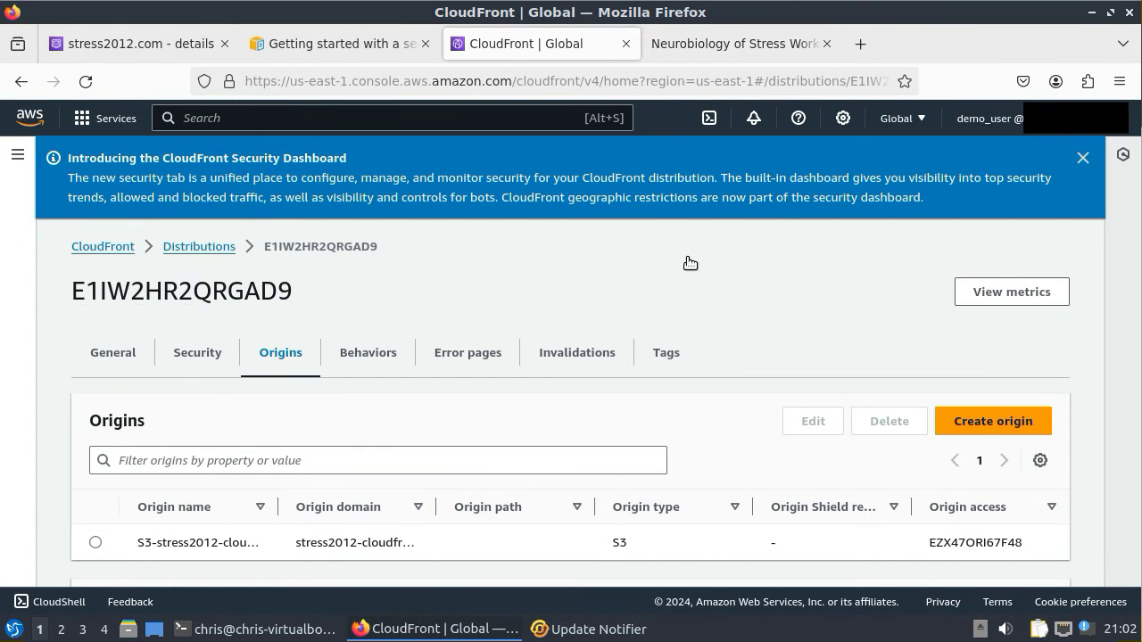
click(90, 248)
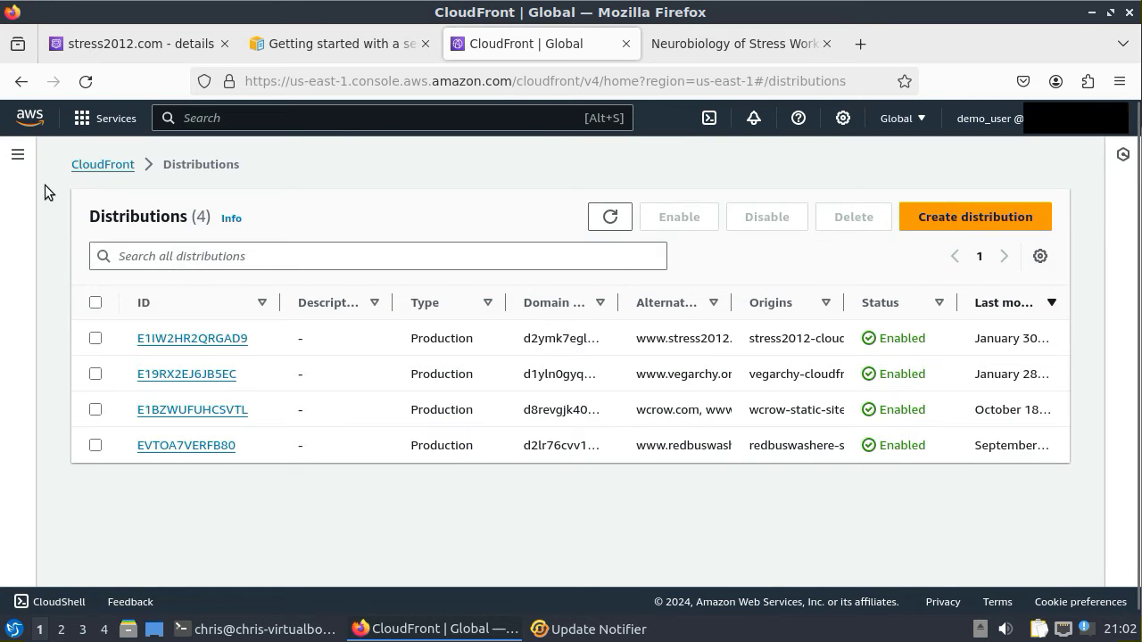
click(17, 155)
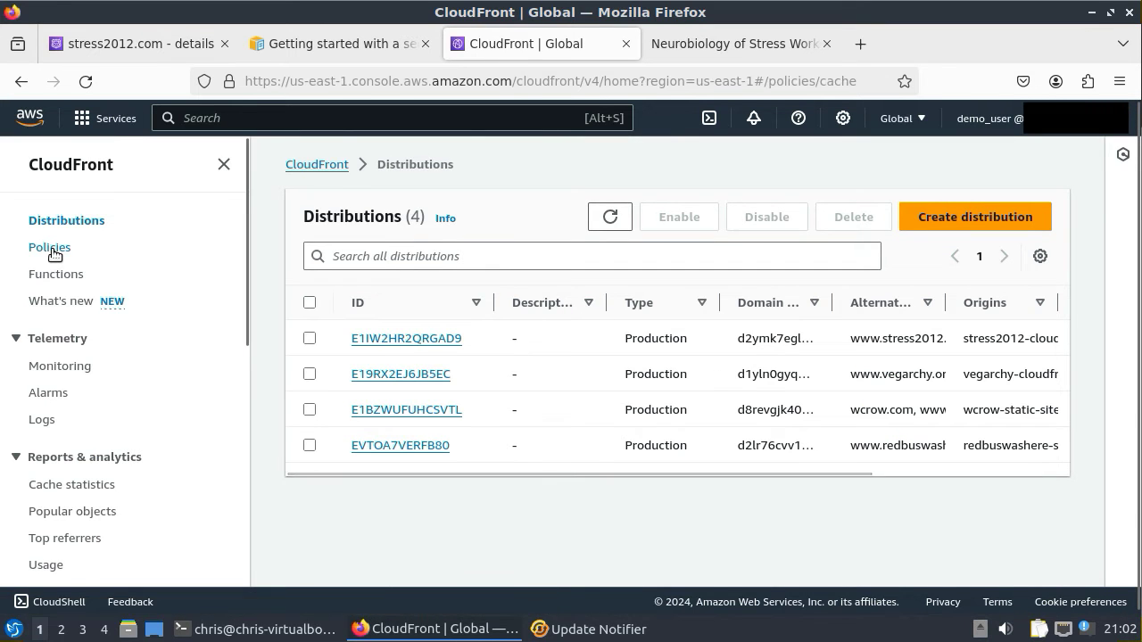
click(51, 251)
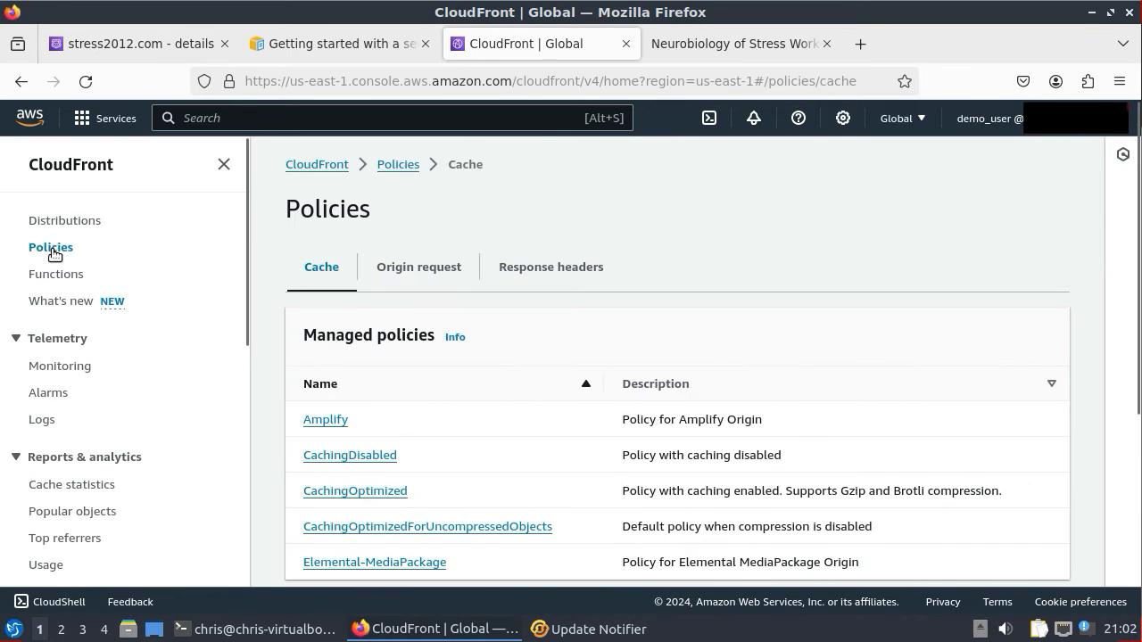
- Open the stress2012 custom response headers policy and review its Content-Security-Policy value
click(562, 275)
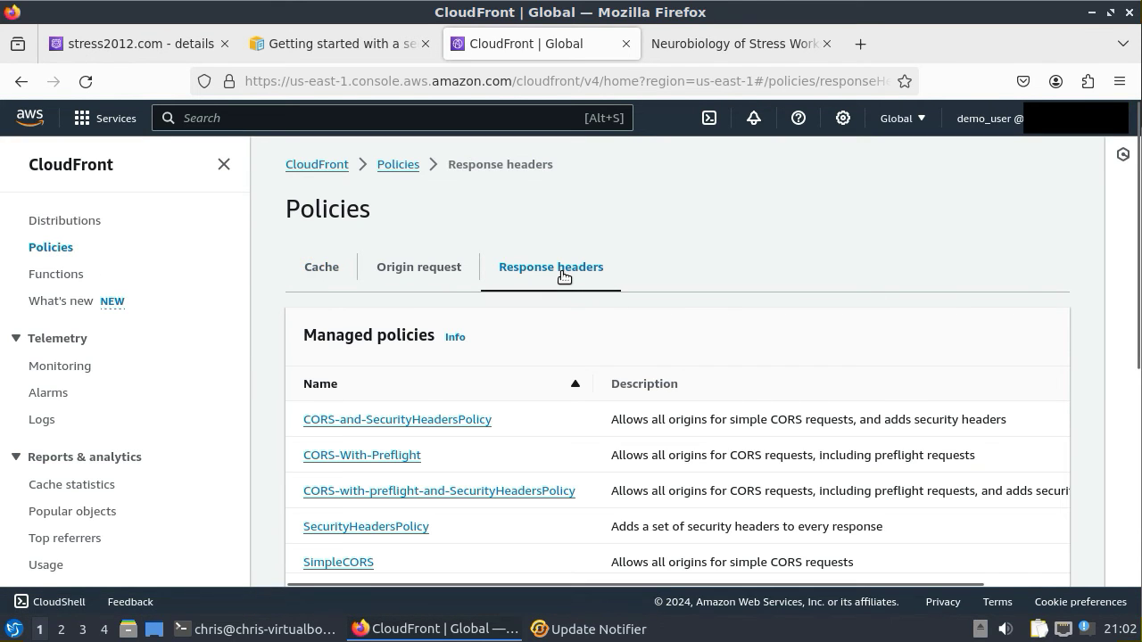
scroll(563, 275, down, 3)
scroll(562, 275, down, 5)
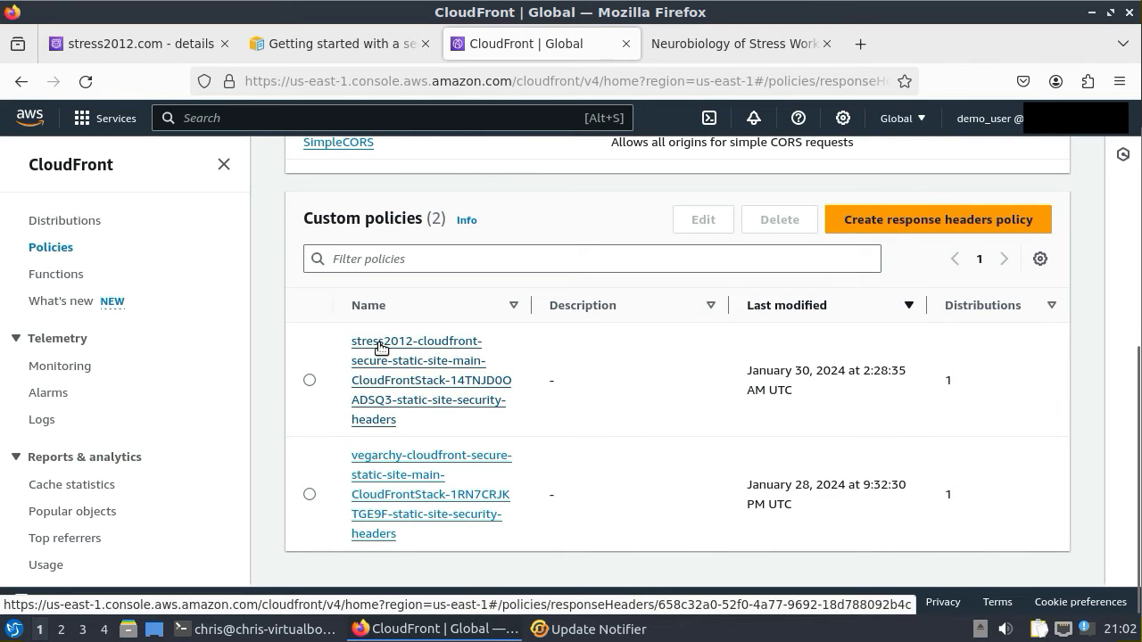
click(380, 347)
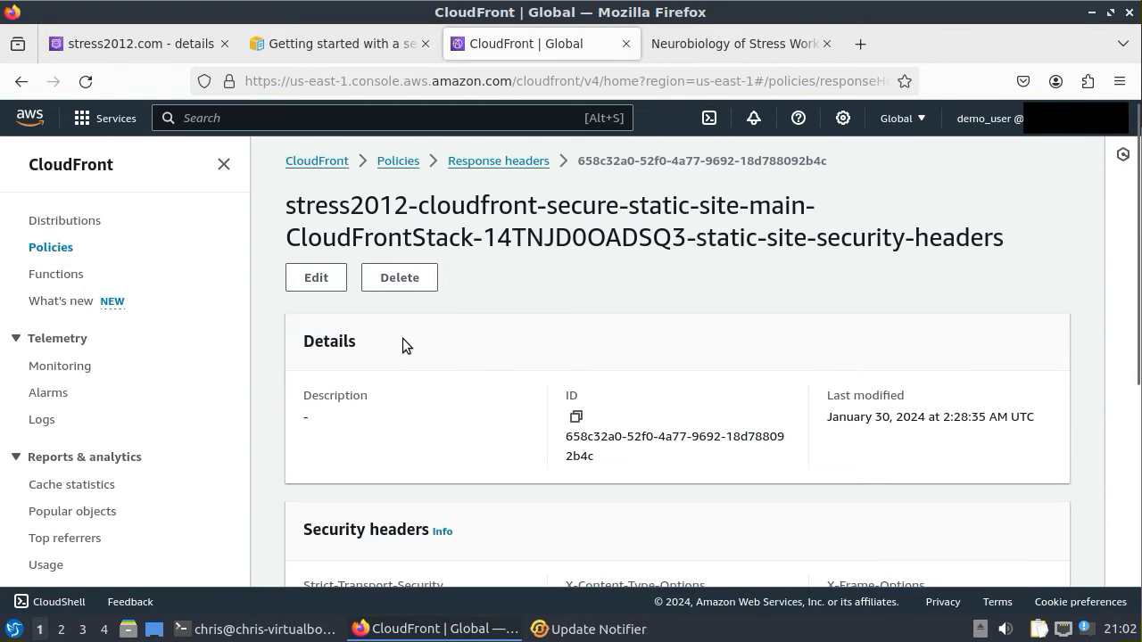
scroll(864, 441, down, 5)
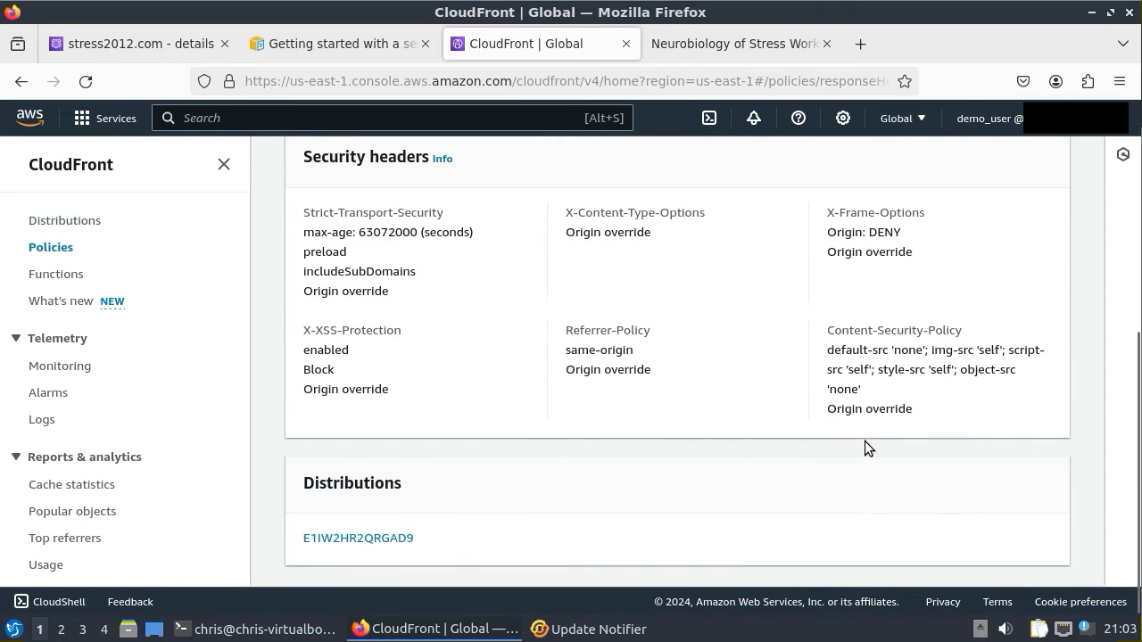
drag(828, 331, 914, 497)
scroll(862, 336, up, 2)
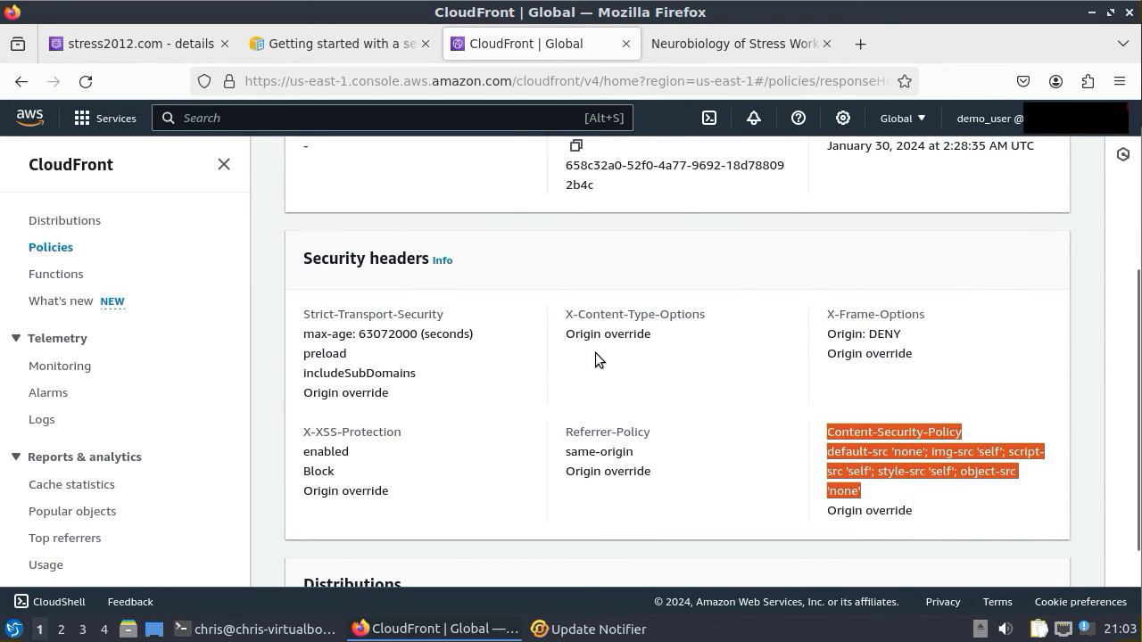
scroll(624, 357, up, 5)
click(314, 282)
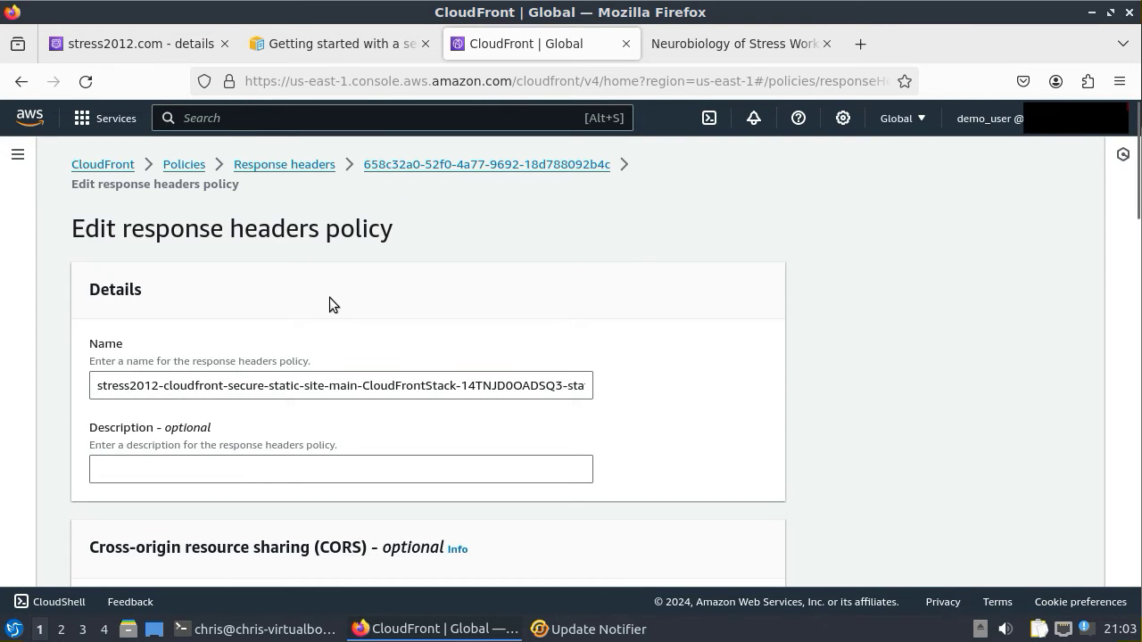
- Toggle the Content-Security-Policy header off and back on, leaving it enabled
scroll(329, 297, down, 10)
scroll(328, 297, down, 5)
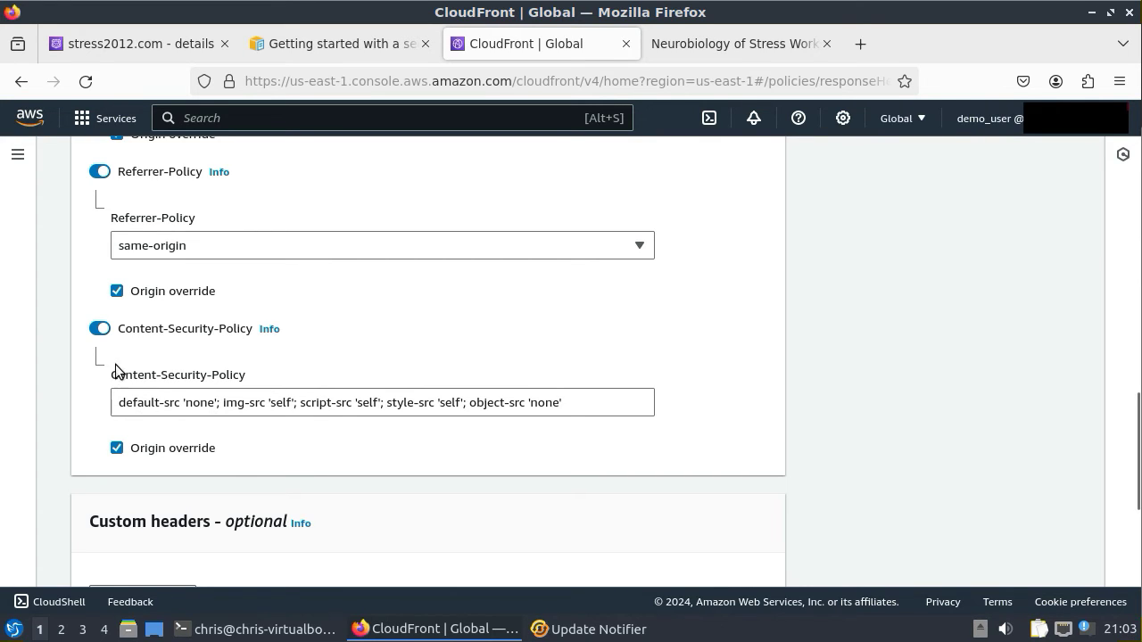
click(103, 328)
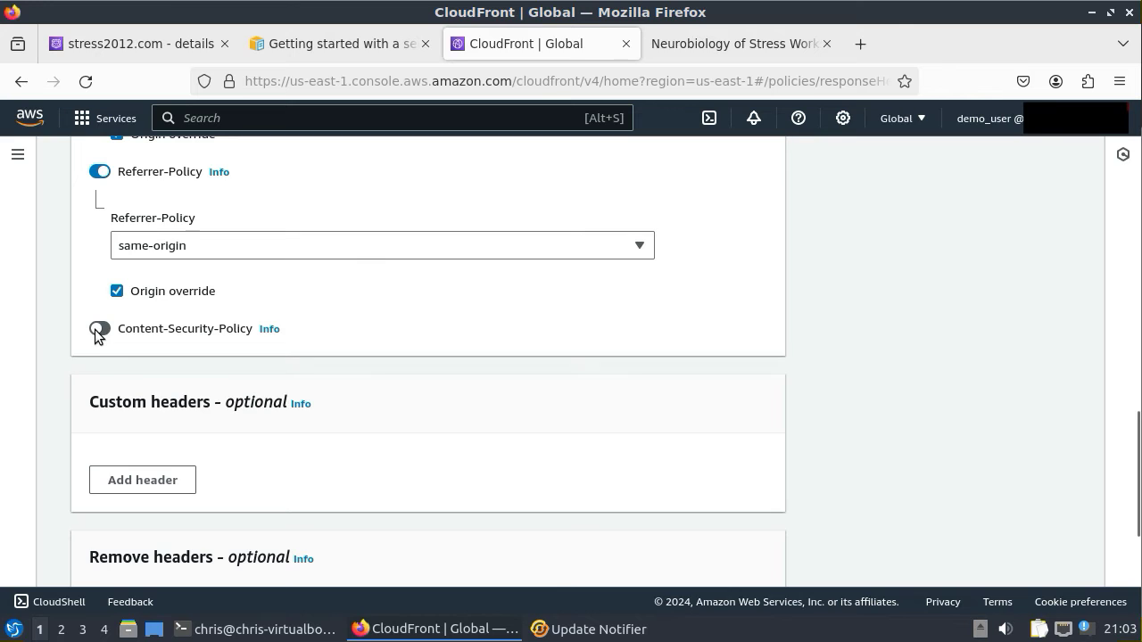
click(99, 330)
- Highlight the 'self' sources for img-src, script-src and style-src in the CSP value
click(283, 404)
double_click(283, 404)
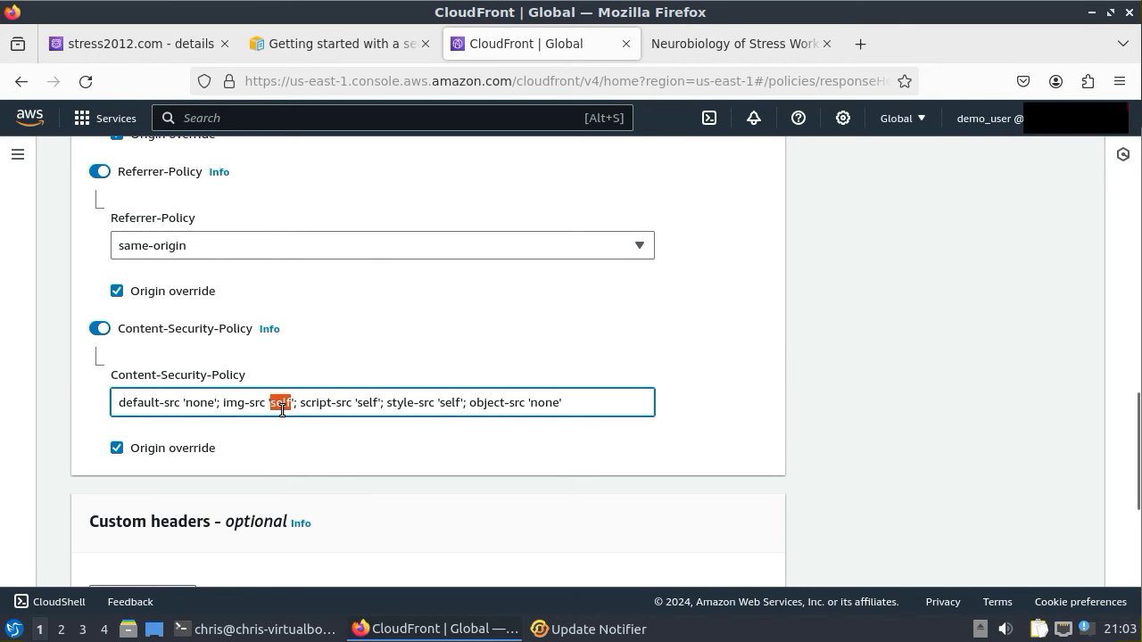
double_click(366, 404)
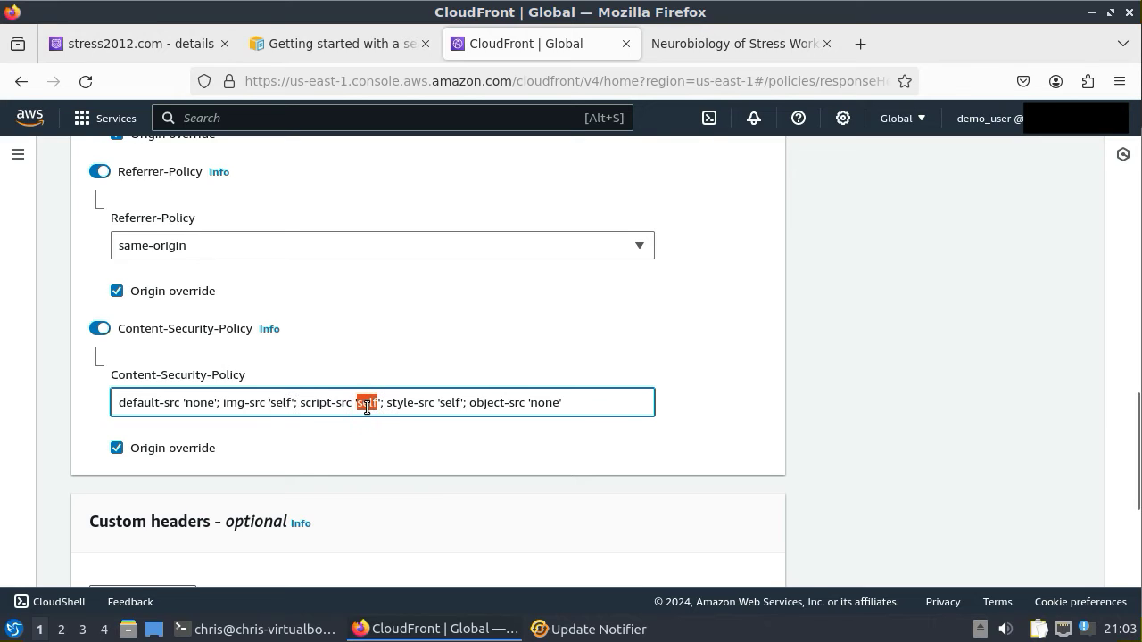
double_click(452, 403)
click(580, 402)
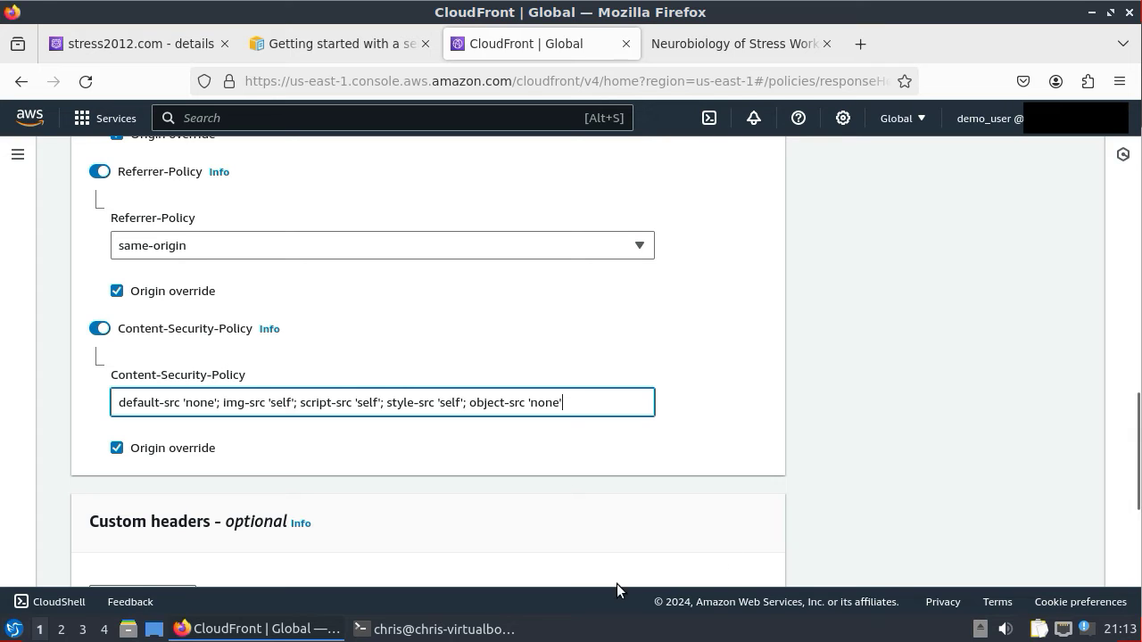
click(437, 629)
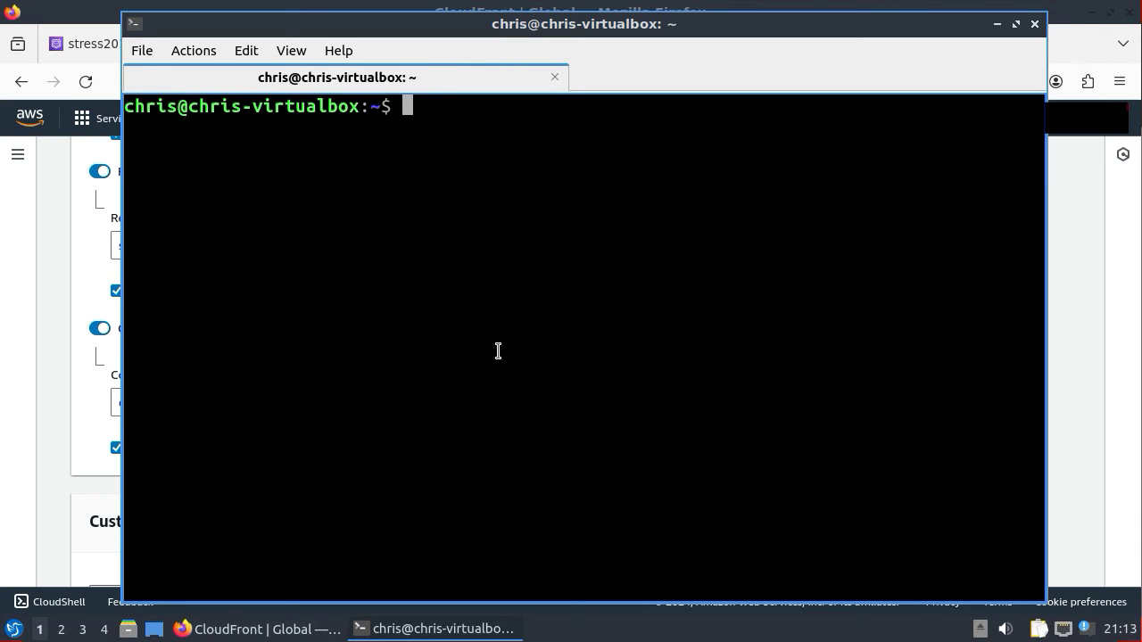
text(cd /var/www/www.str)
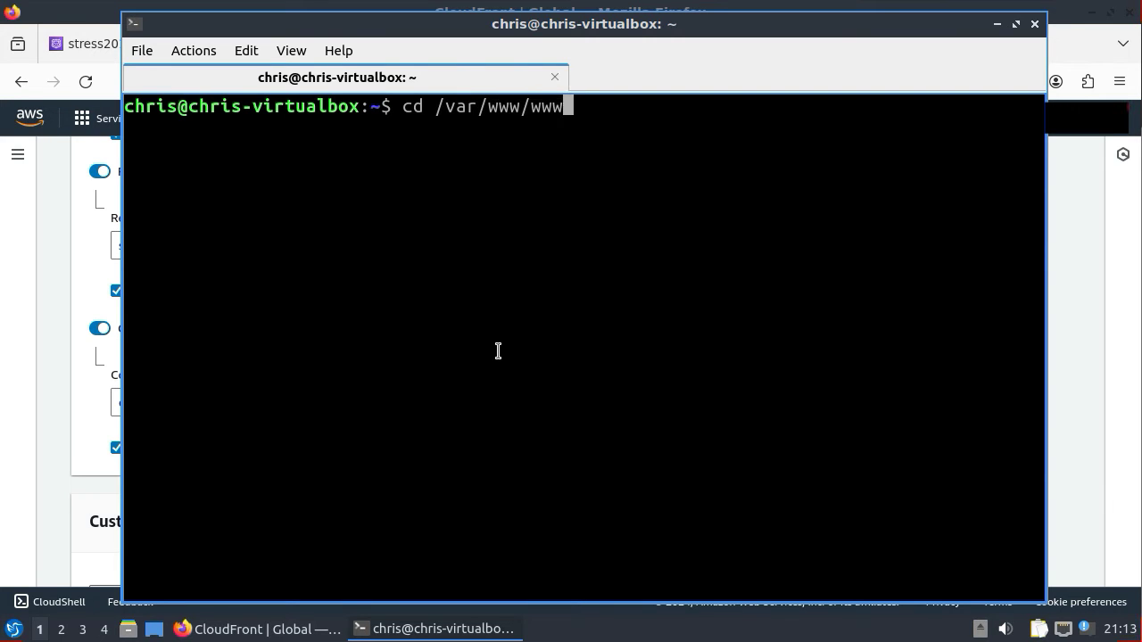
key(Tab)
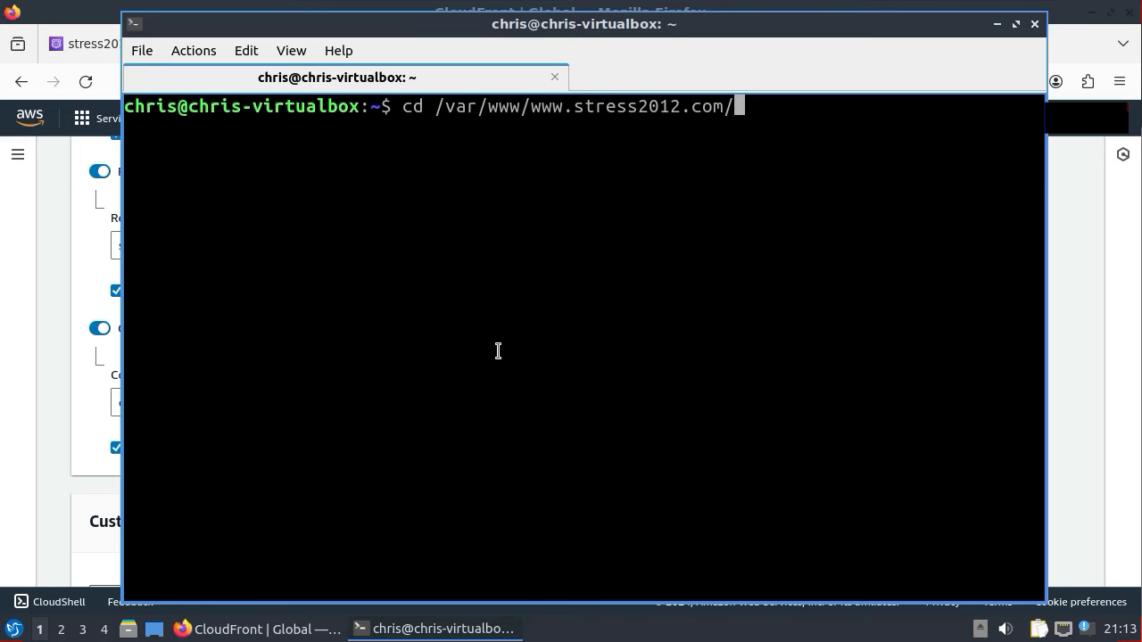
key(Return)
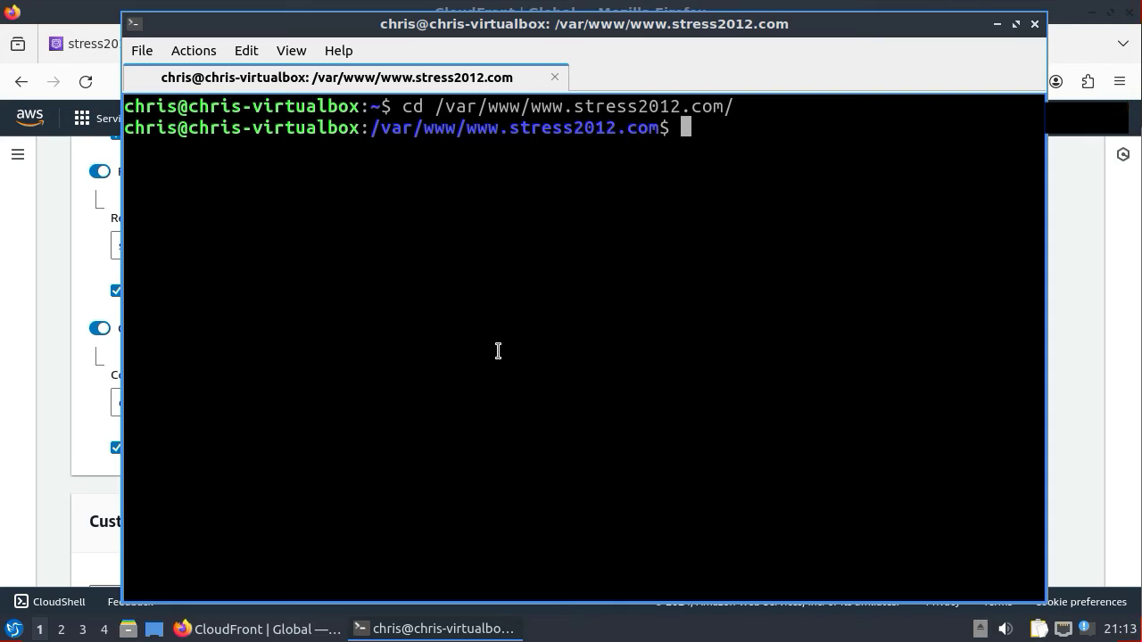
text(grep )
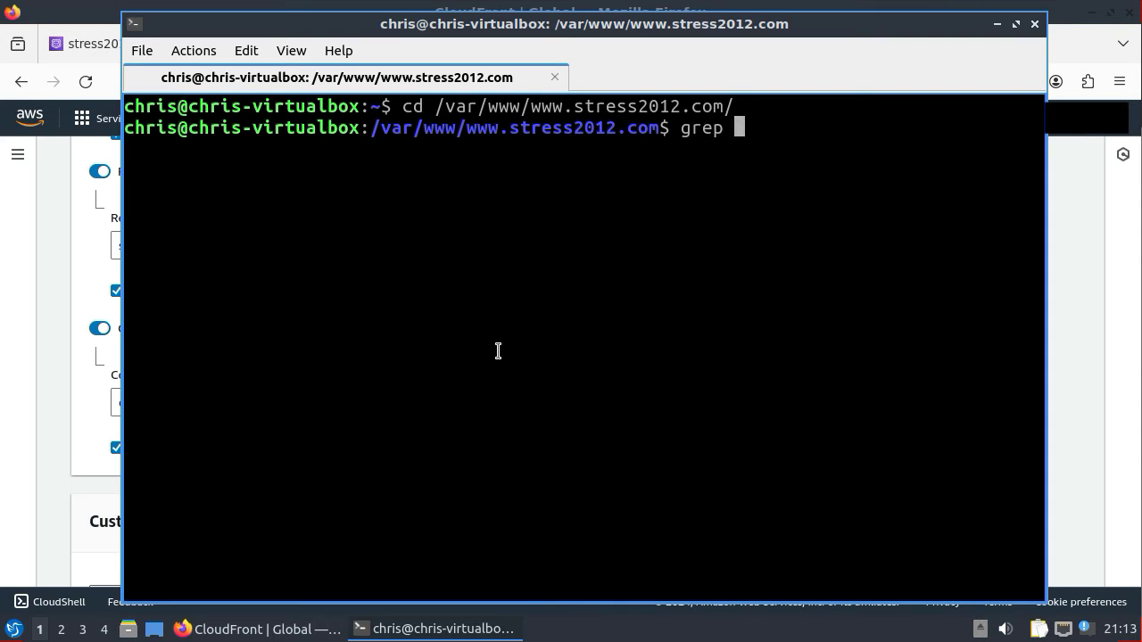
text(-r http://www.str)
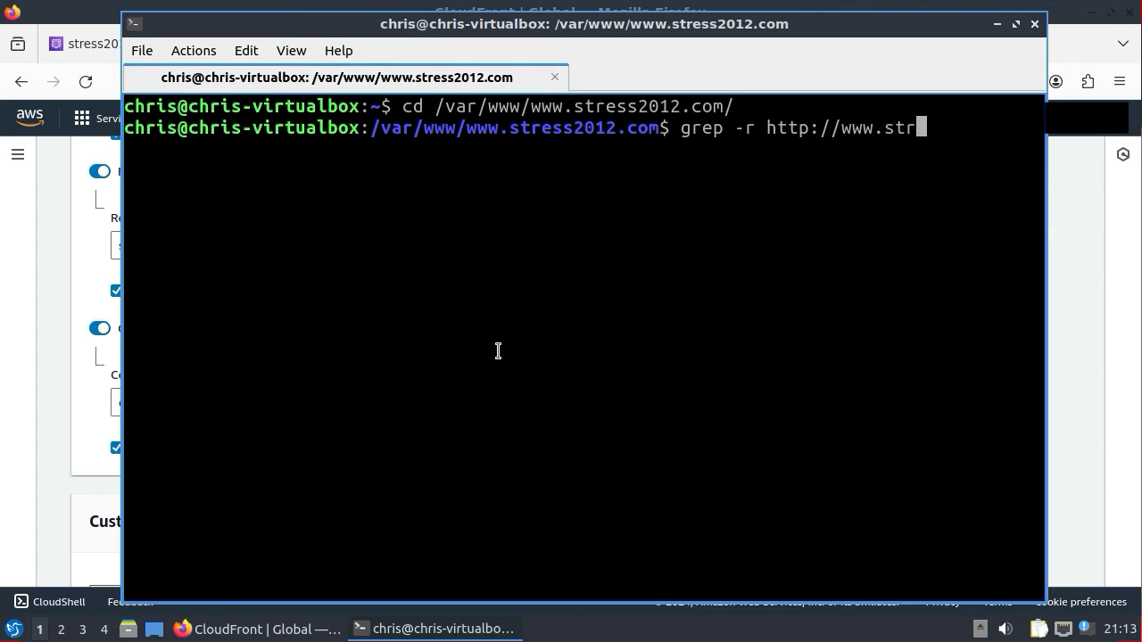
text(ess2012.com)
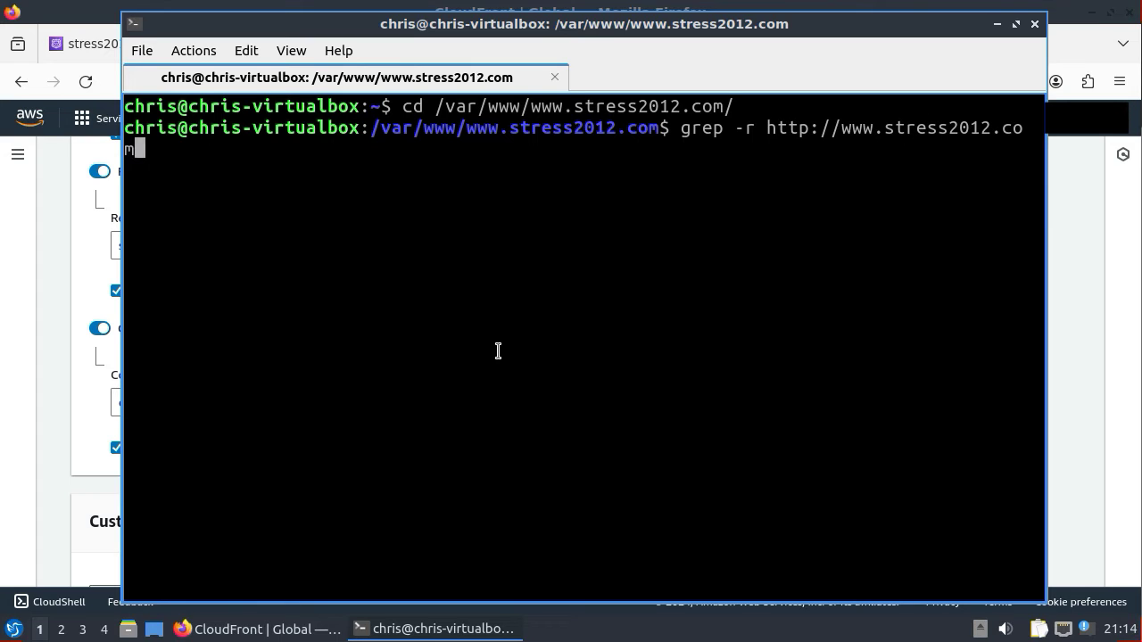
text(/)
key(Return)
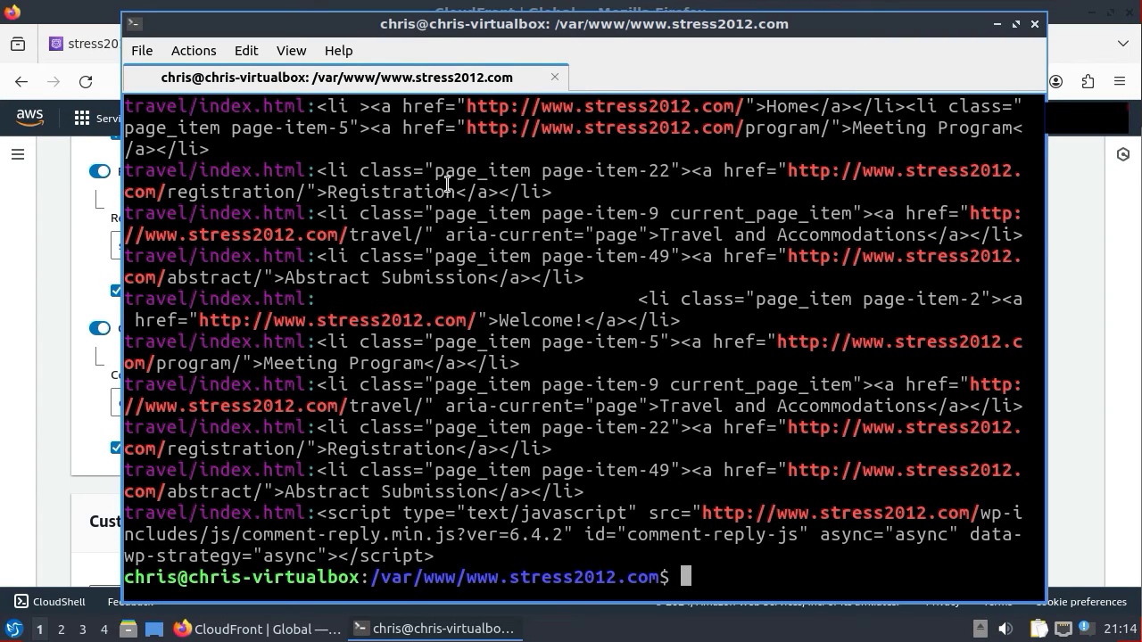
drag(255, 170, 307, 169)
drag(253, 298, 307, 298)
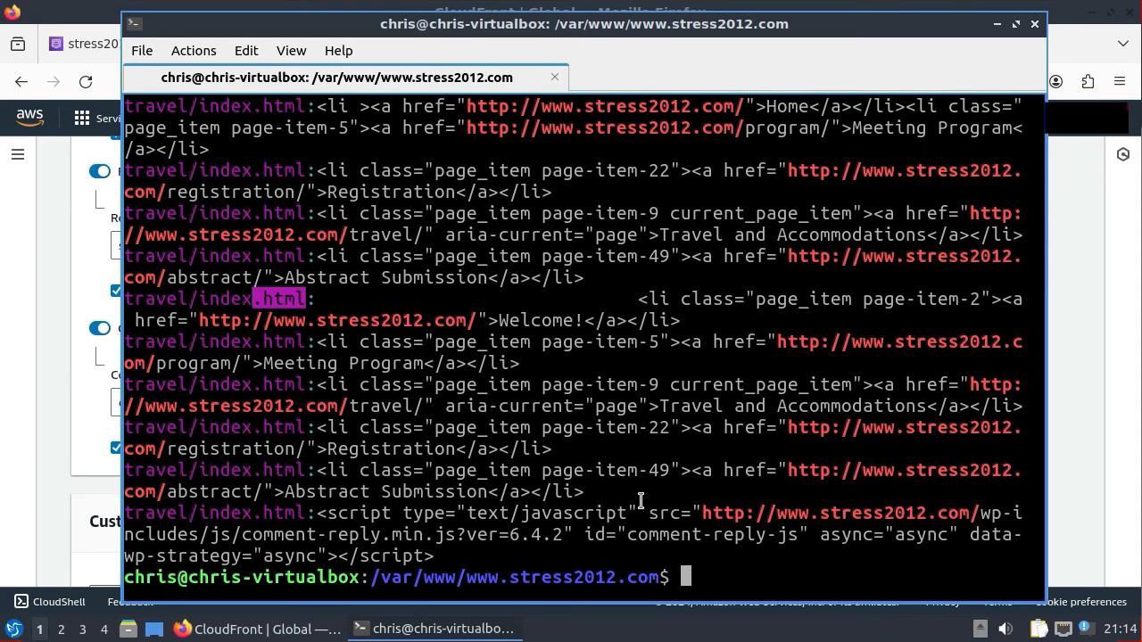
- List every HTML file in the site folder with find -type f -name '*.html'
key(Return)
text(find)
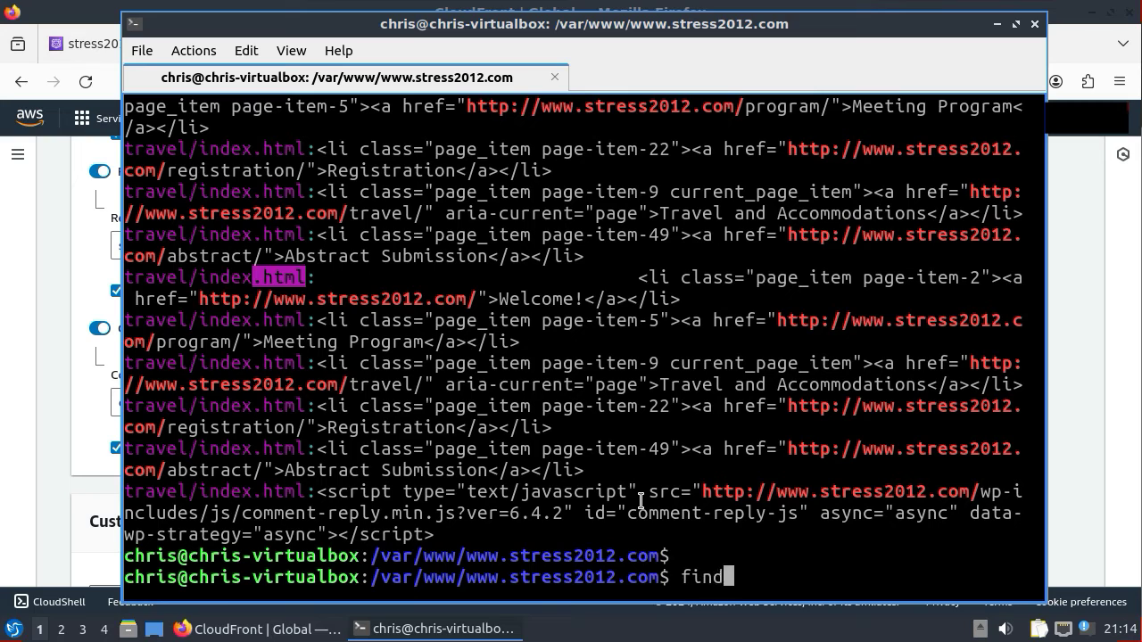
text( -type )
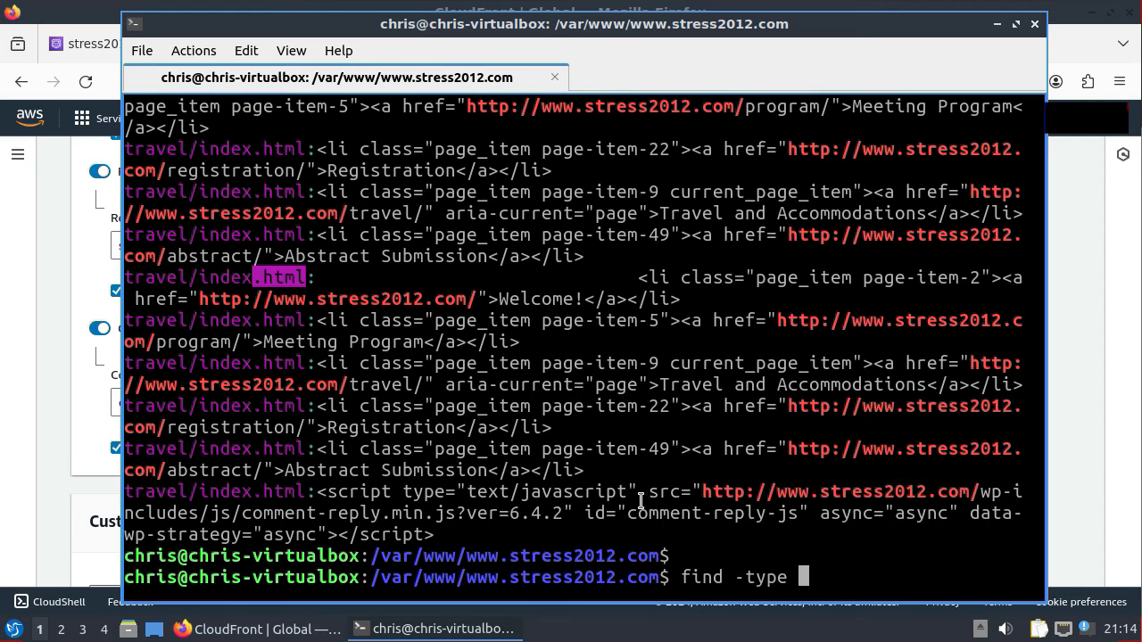
text(f -name )
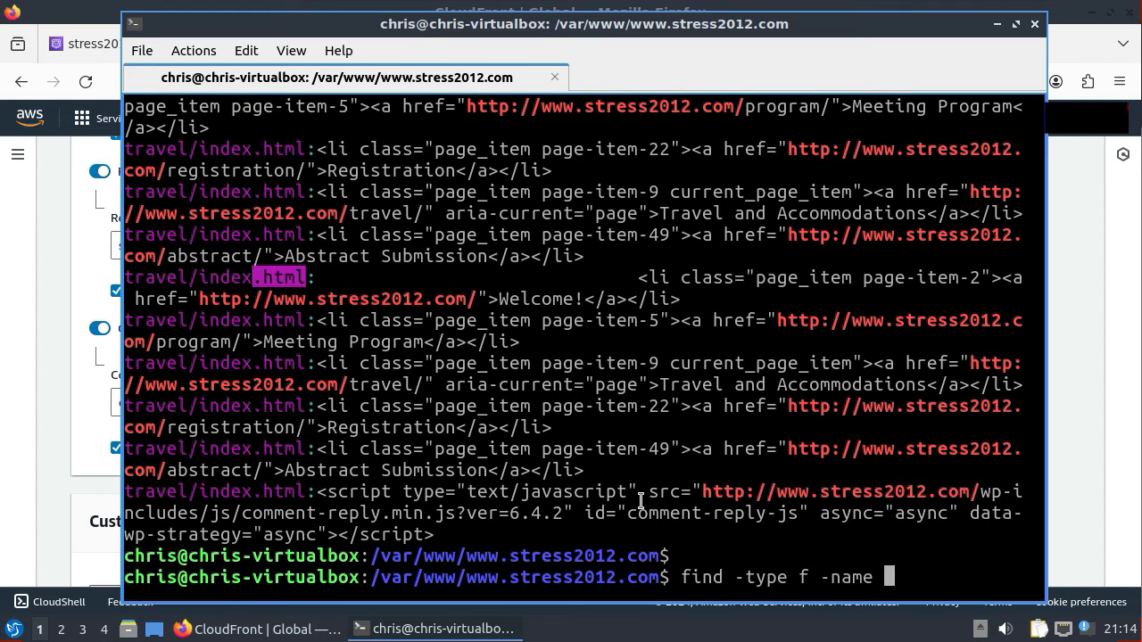
text('*.html')
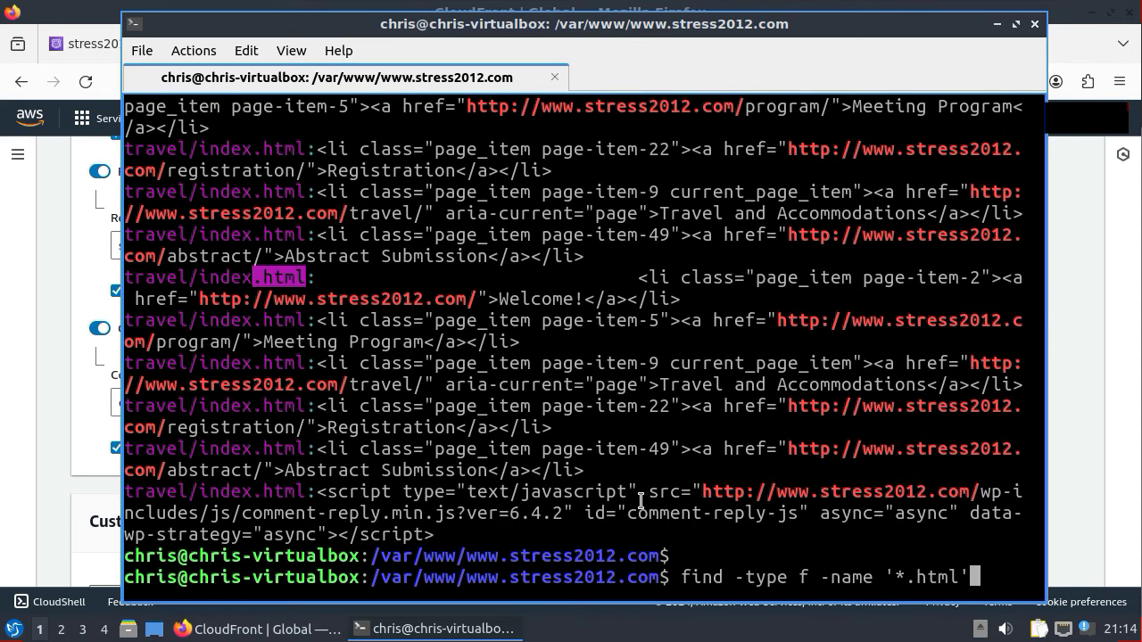
key(Return)
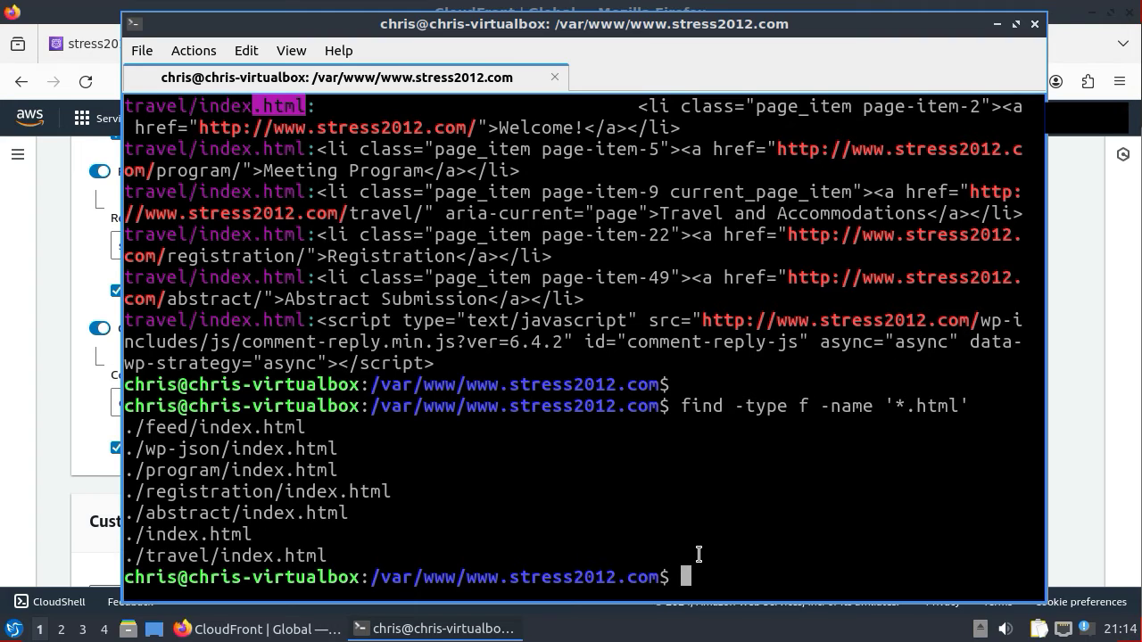
key(Up)
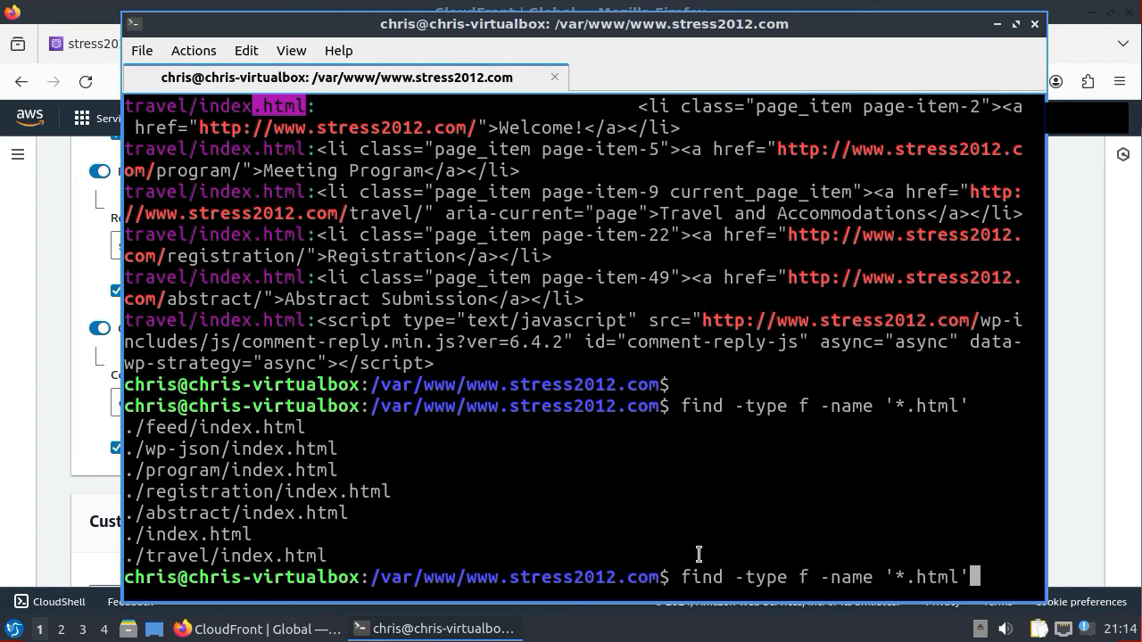
text(-execdir)
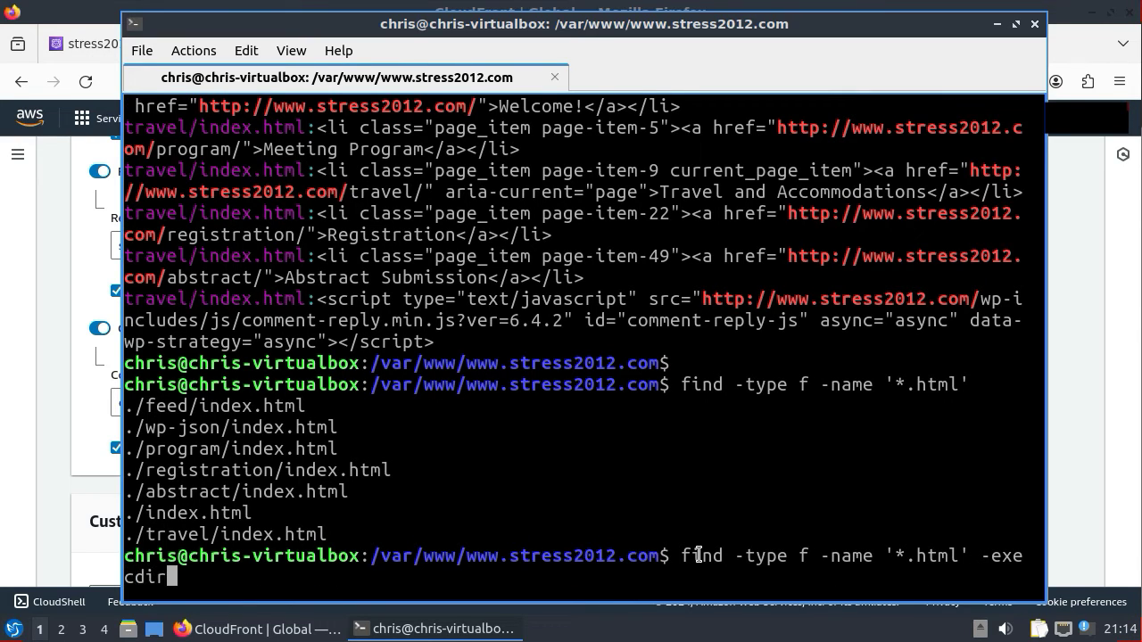
text( sed -i)
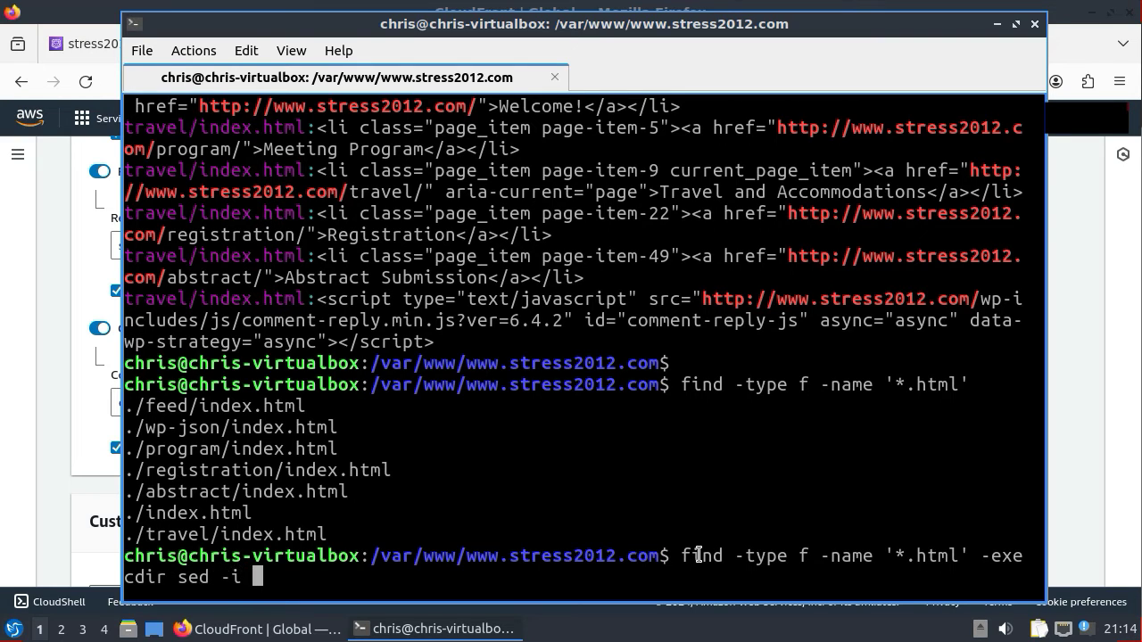
text( 's/h)
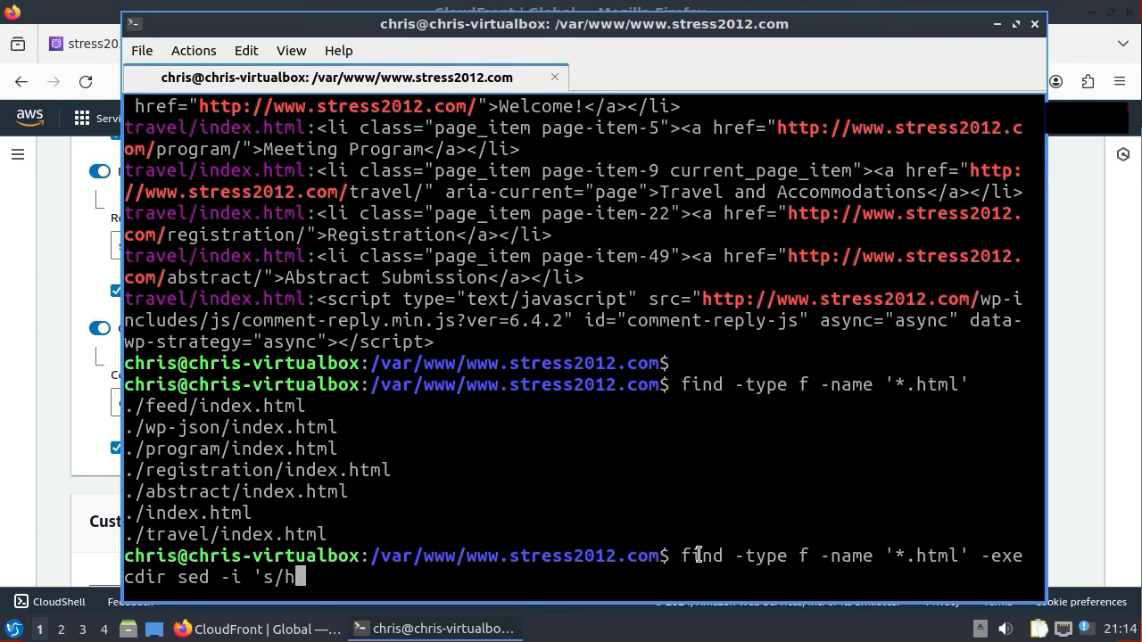
text(ttp)
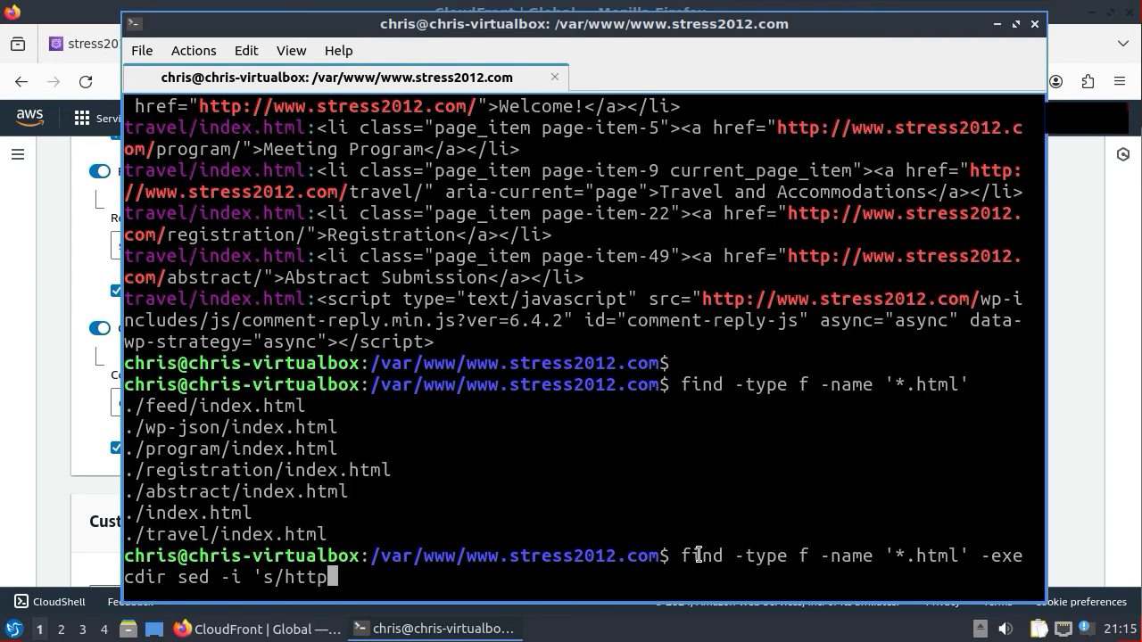
text(:\/\/www)
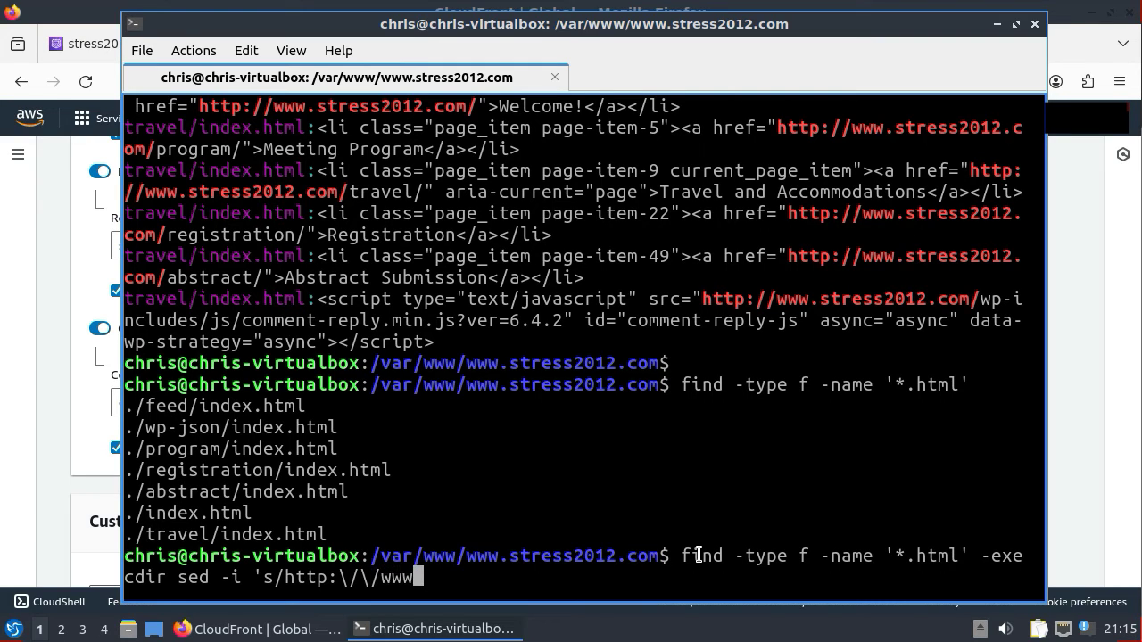
text(.stress.)
key(BackSpace)
text(2012.com)
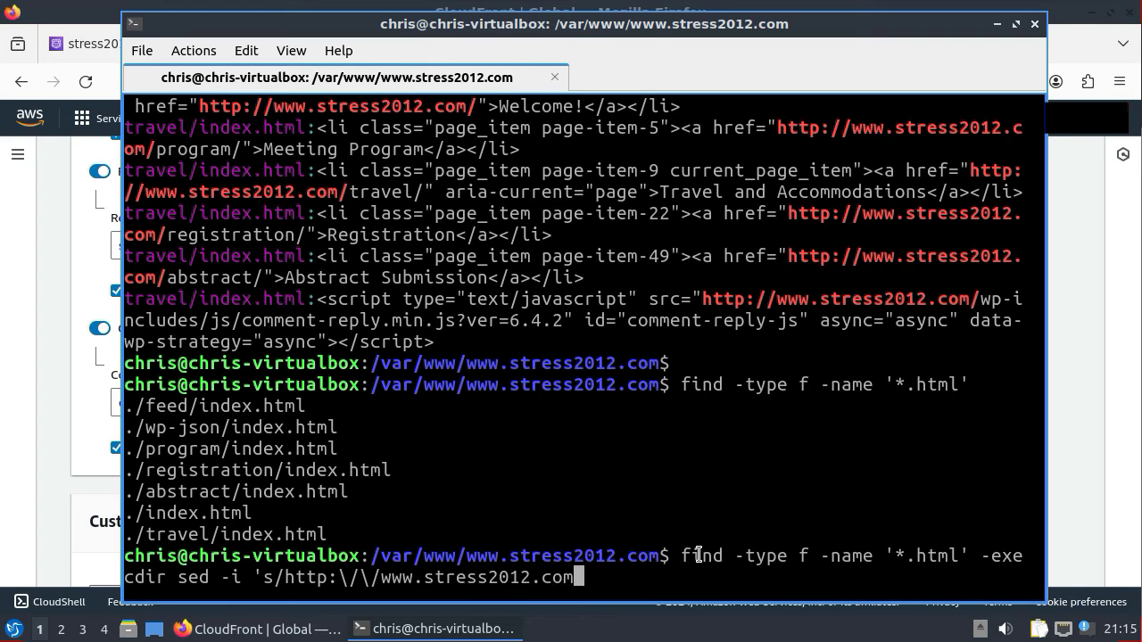
text(//g' '{}' \;)
key(Return)
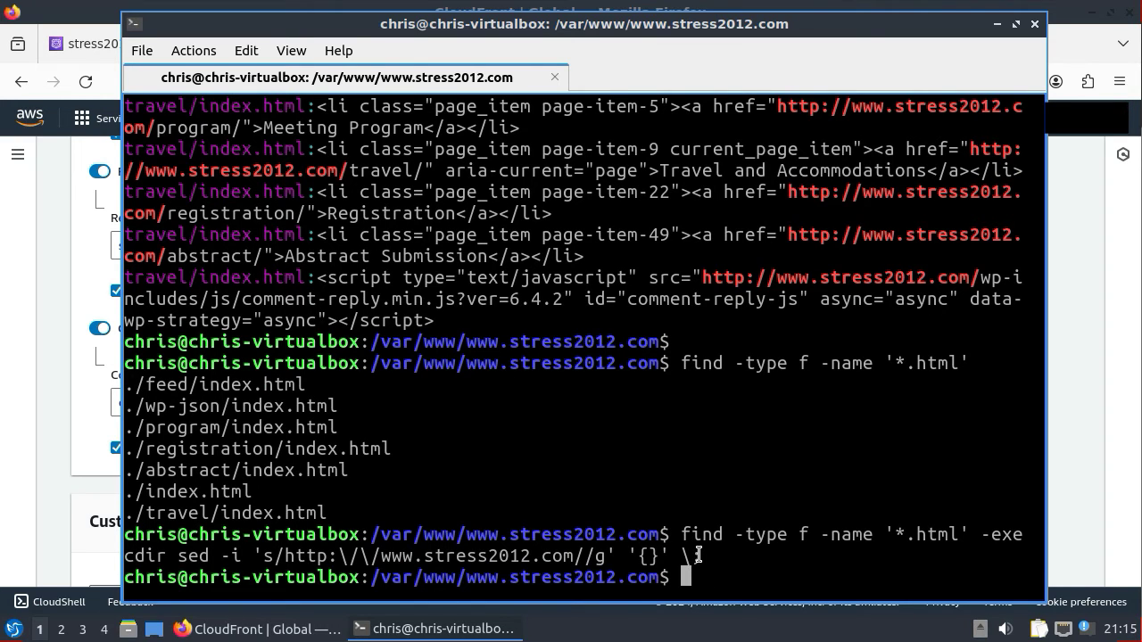
key(Up)
key(Up)
key(Up)
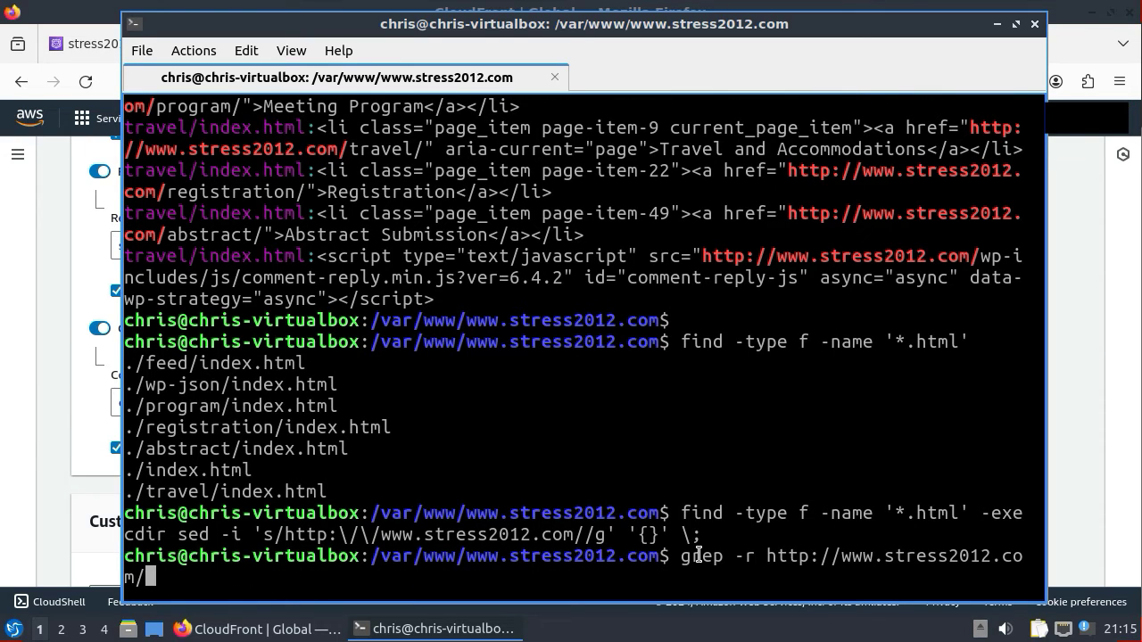
key(Return)
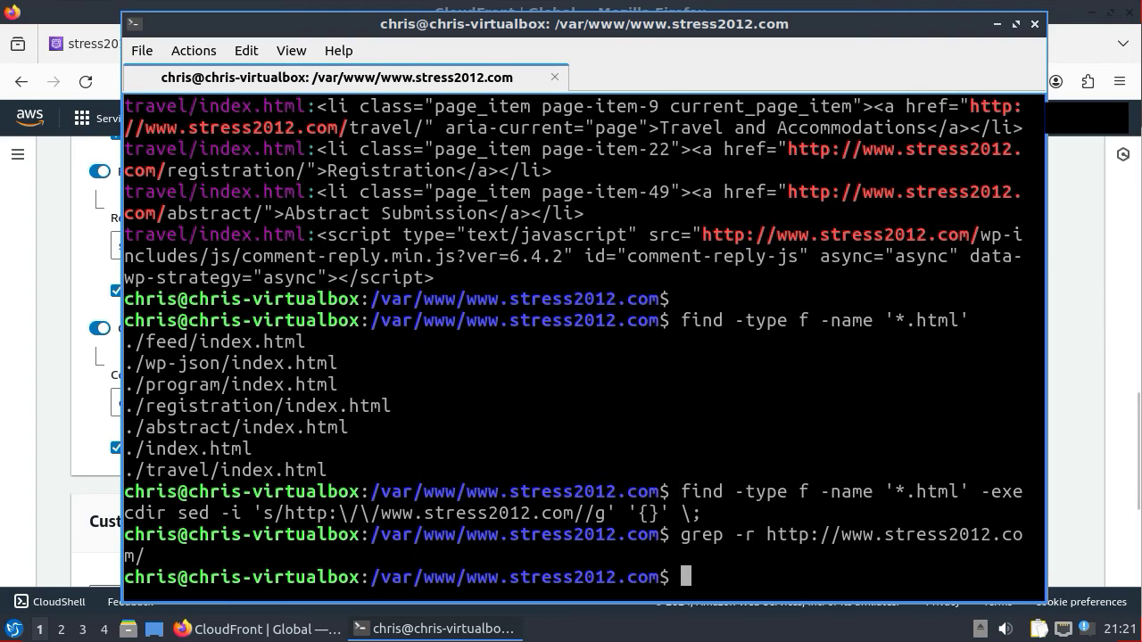
- In the S3 console, filter buckets by 'stress' and open the stress2012 bucketroot bucket
click(1067, 46)
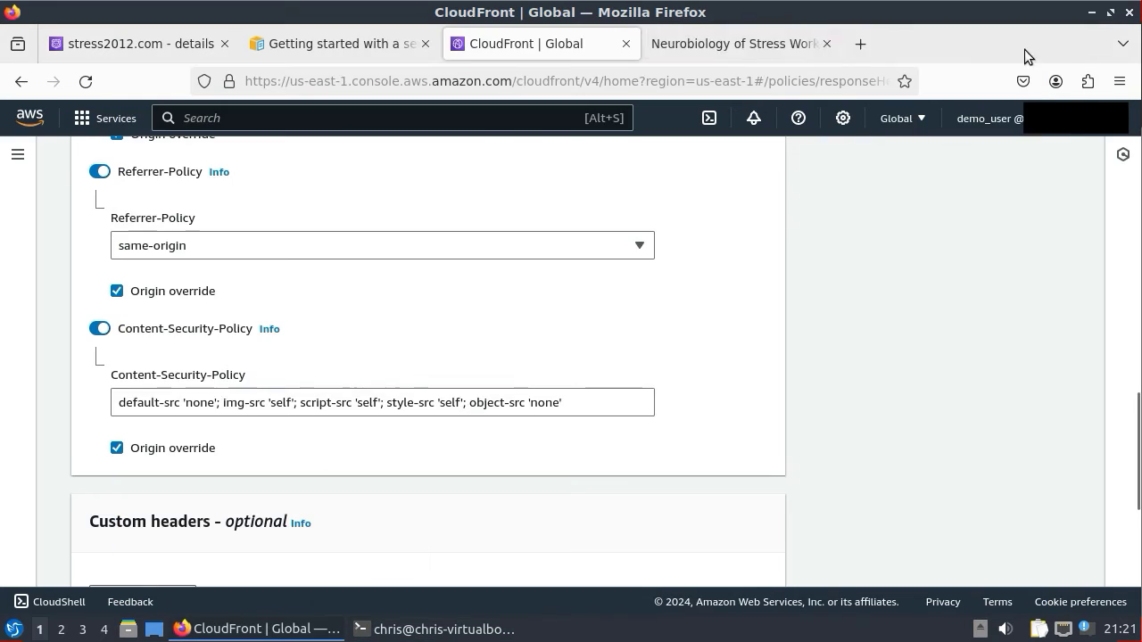
click(237, 118)
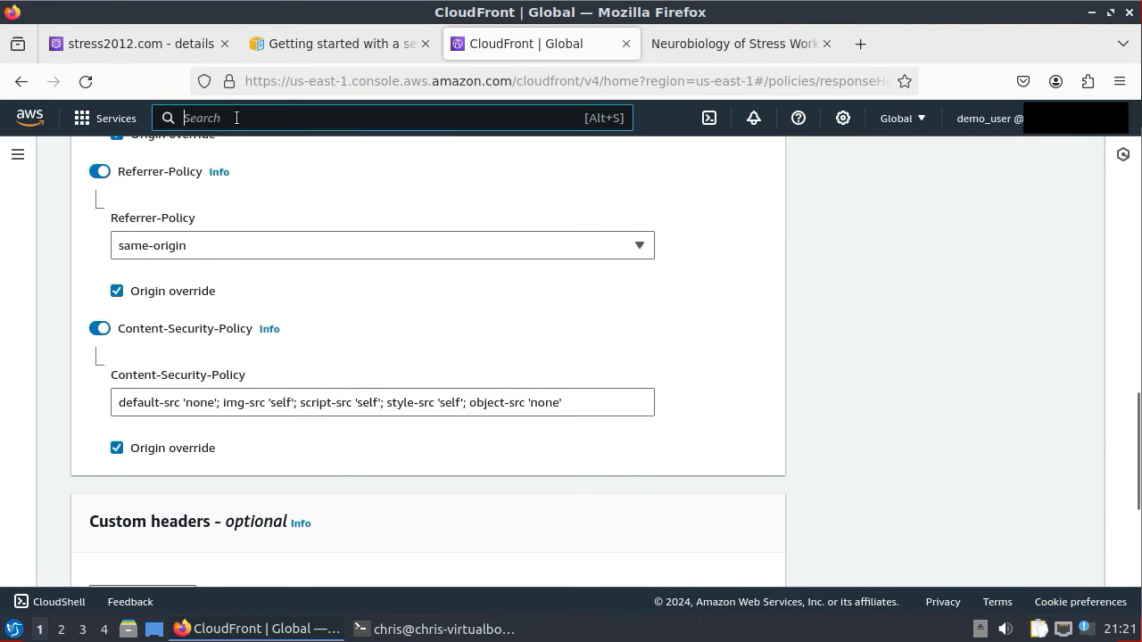
text(s3)
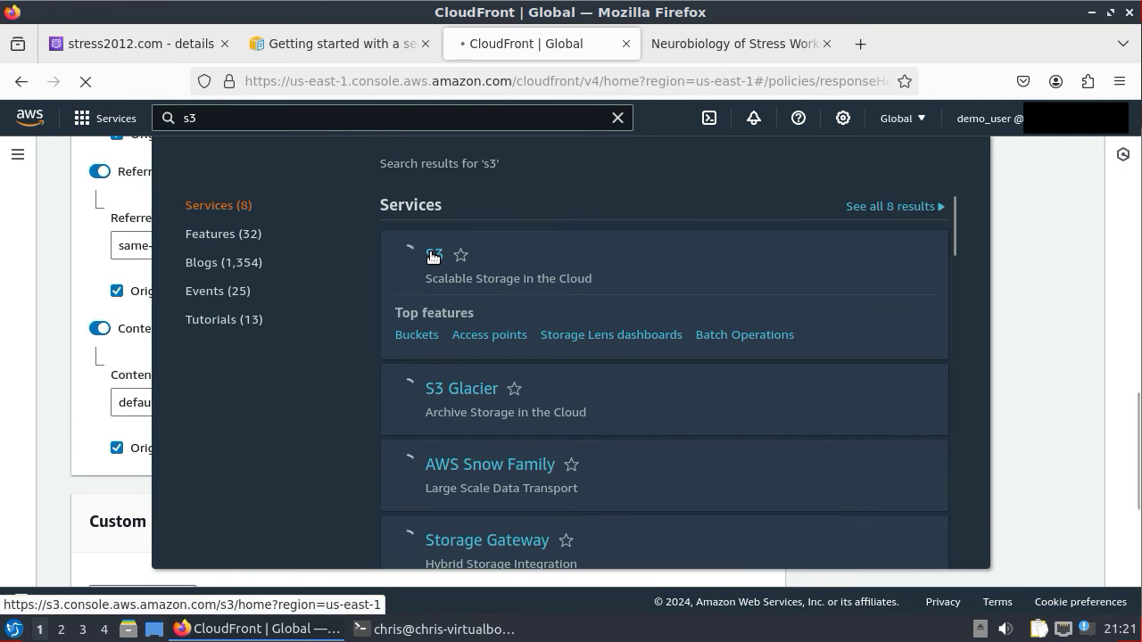
click(433, 256)
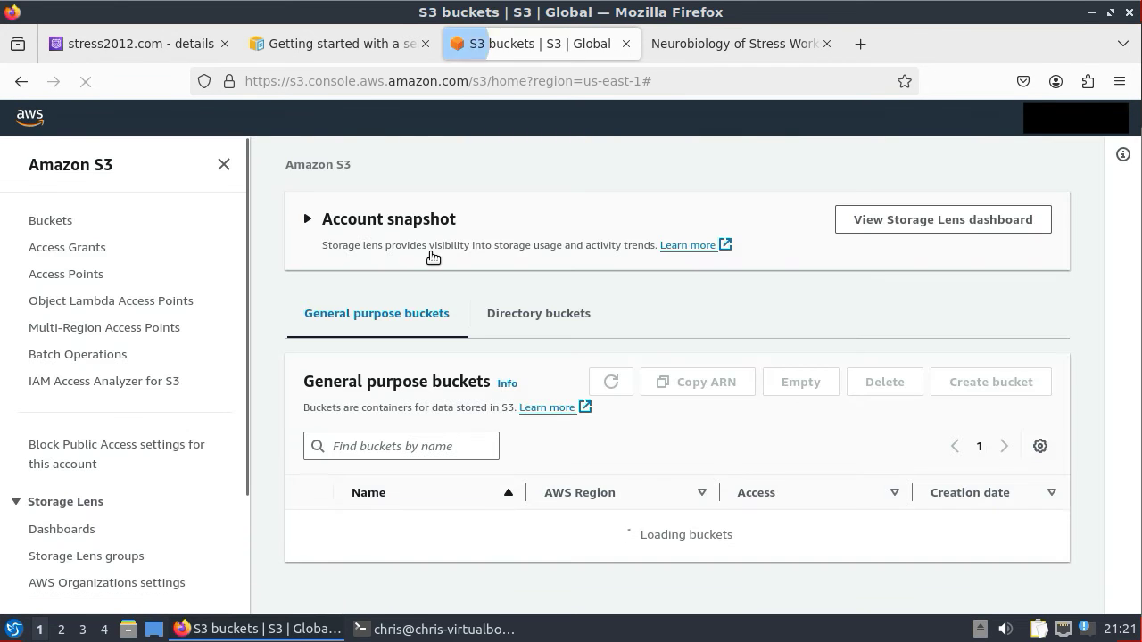
click(392, 446)
text(s)
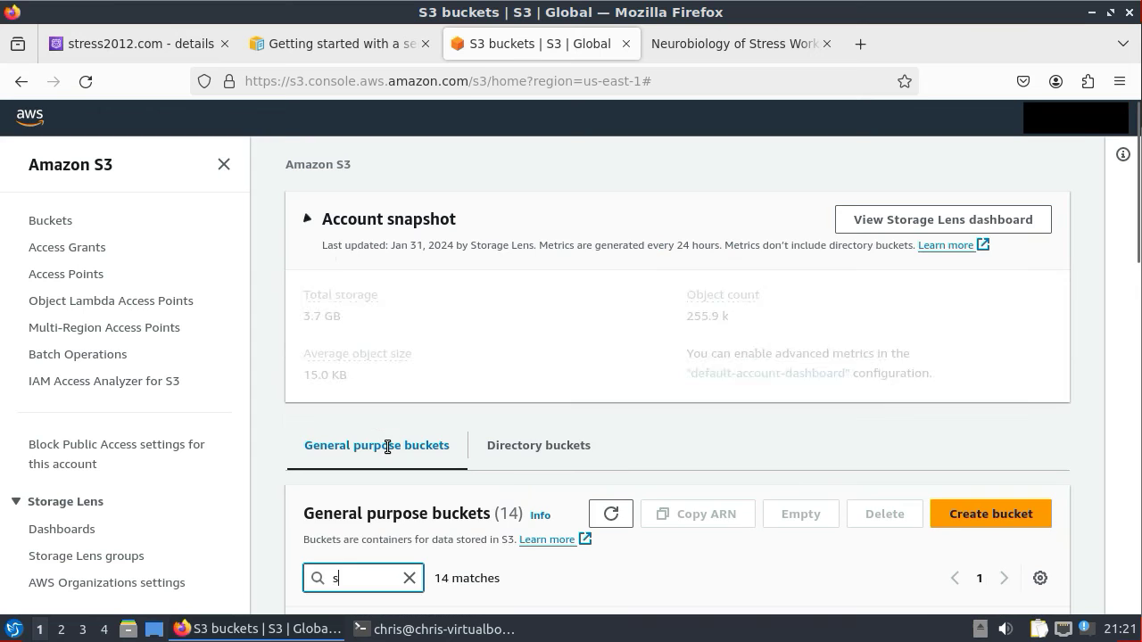
text(tress)
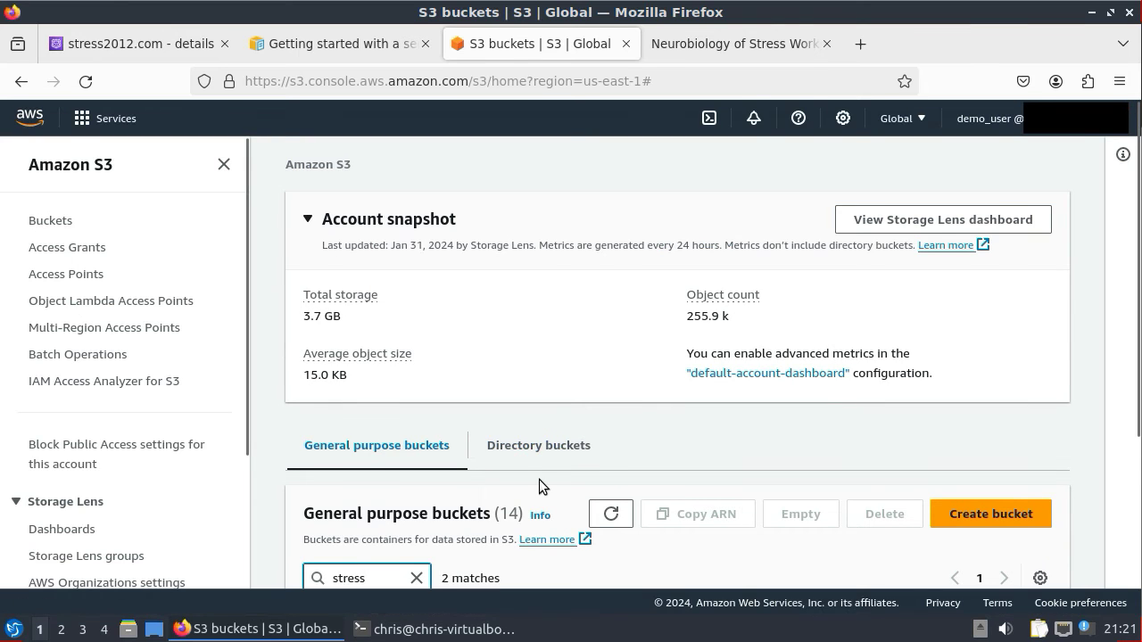
scroll(539, 481, down, 3)
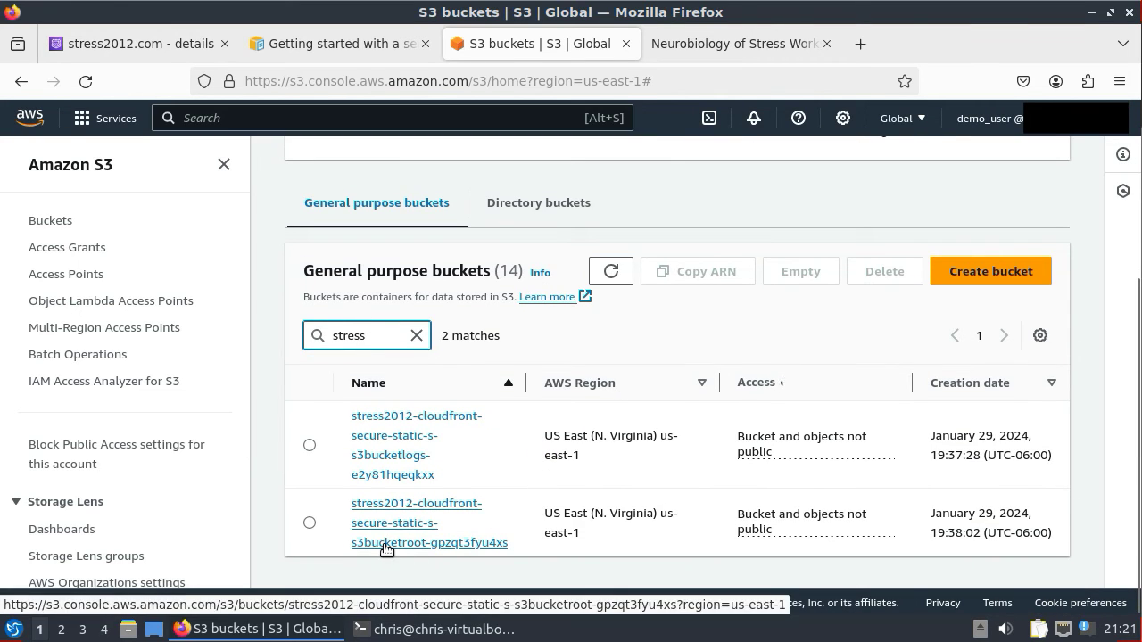
click(387, 546)
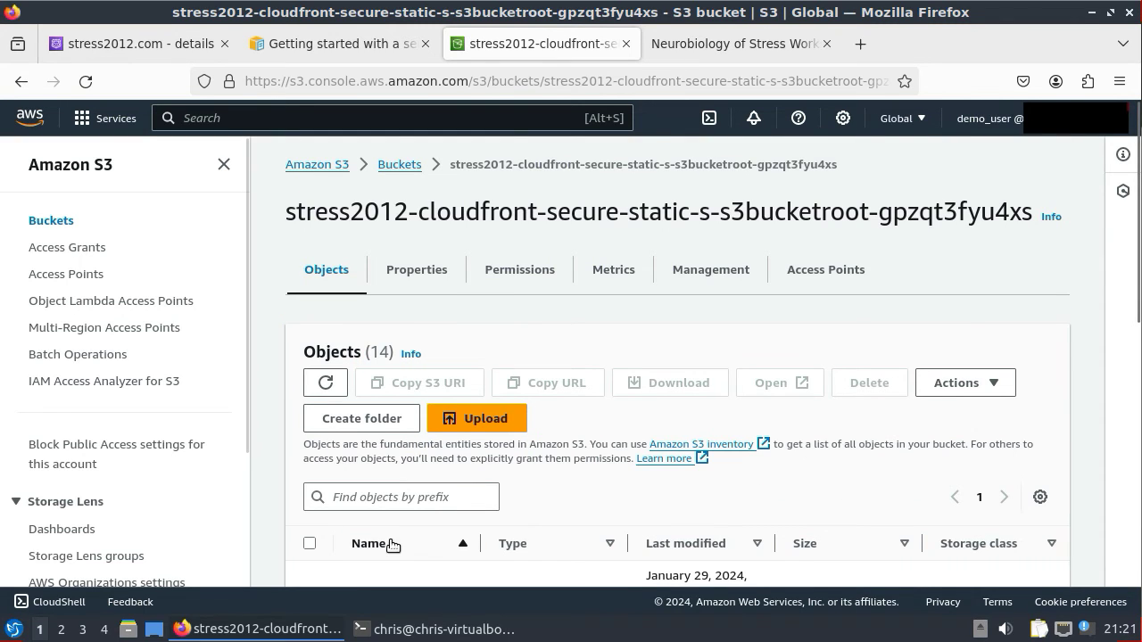
- Upload the edited index.html (26.3 KB) from the local site folder to the root bucket
click(479, 426)
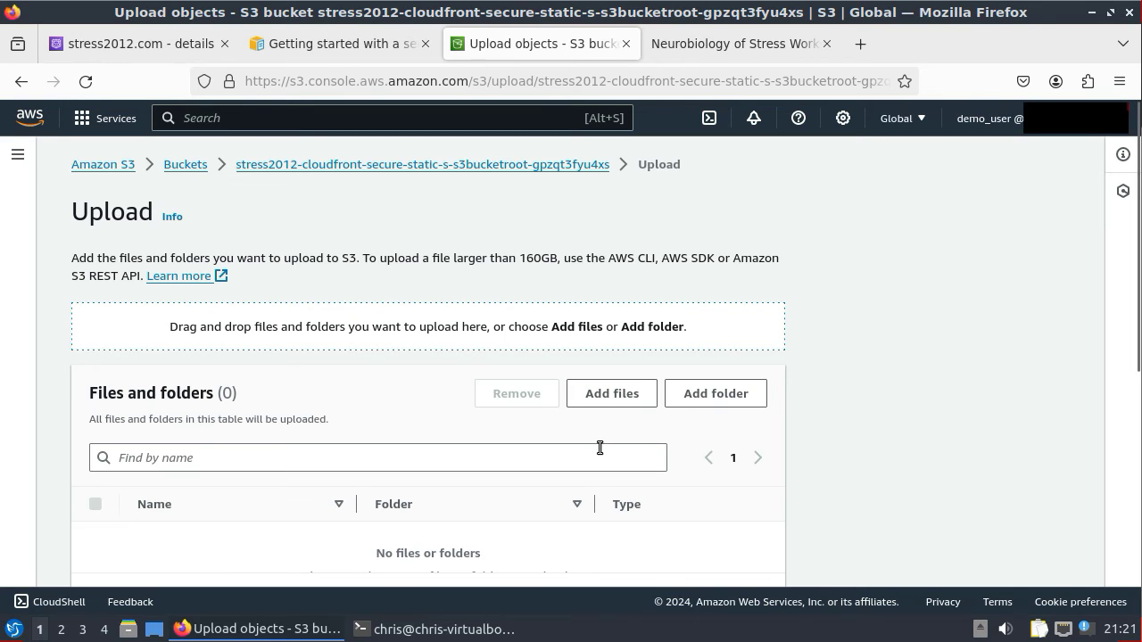
click(603, 398)
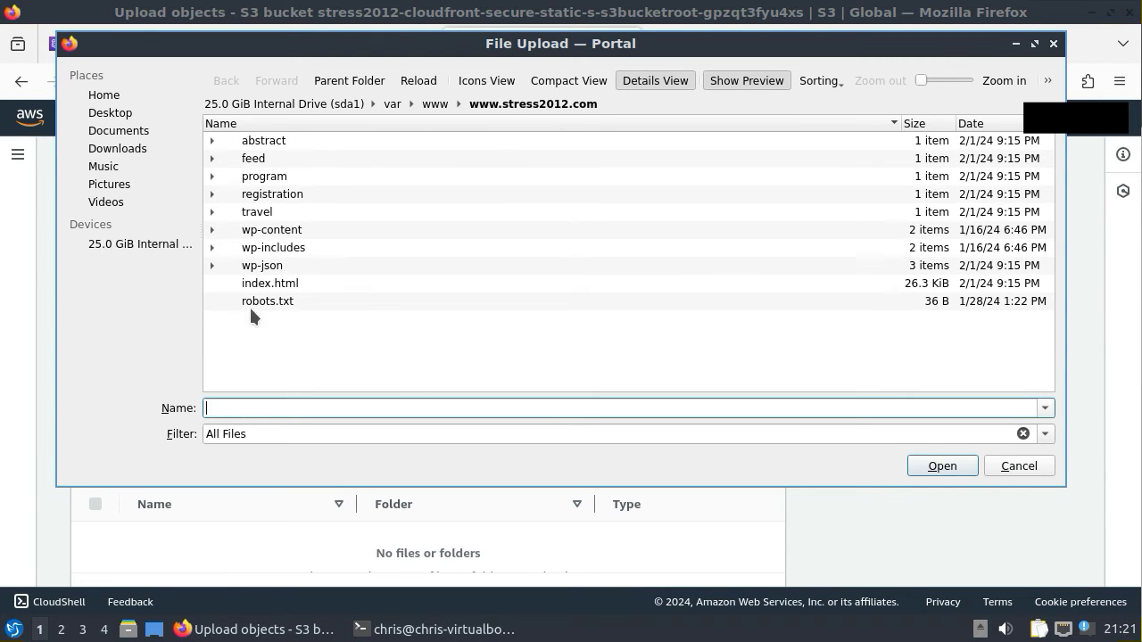
click(259, 284)
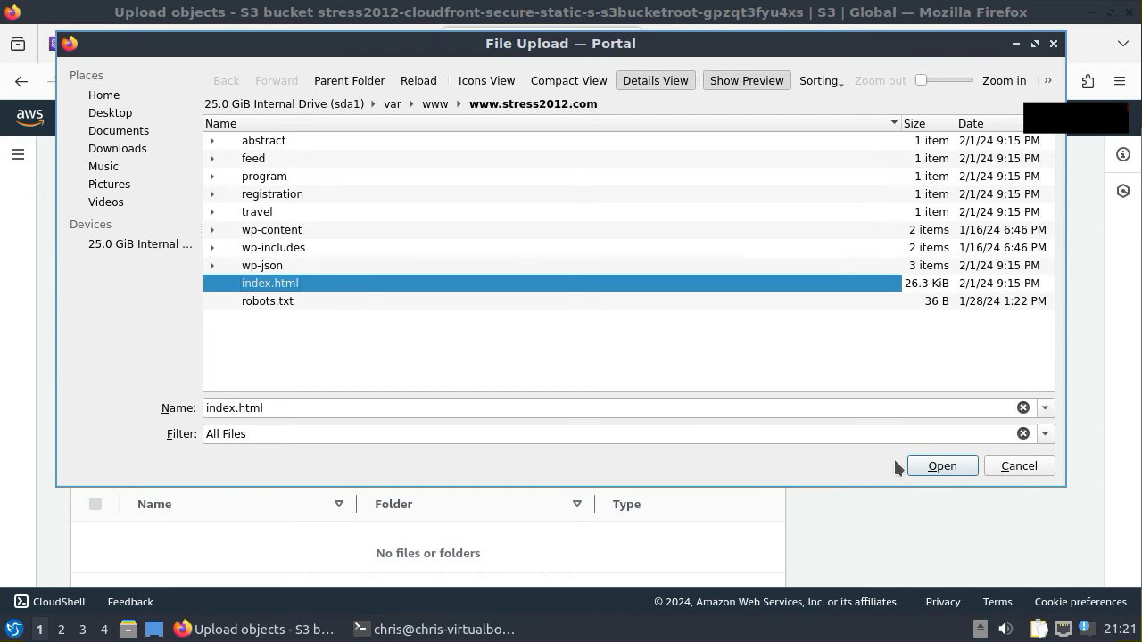
click(948, 466)
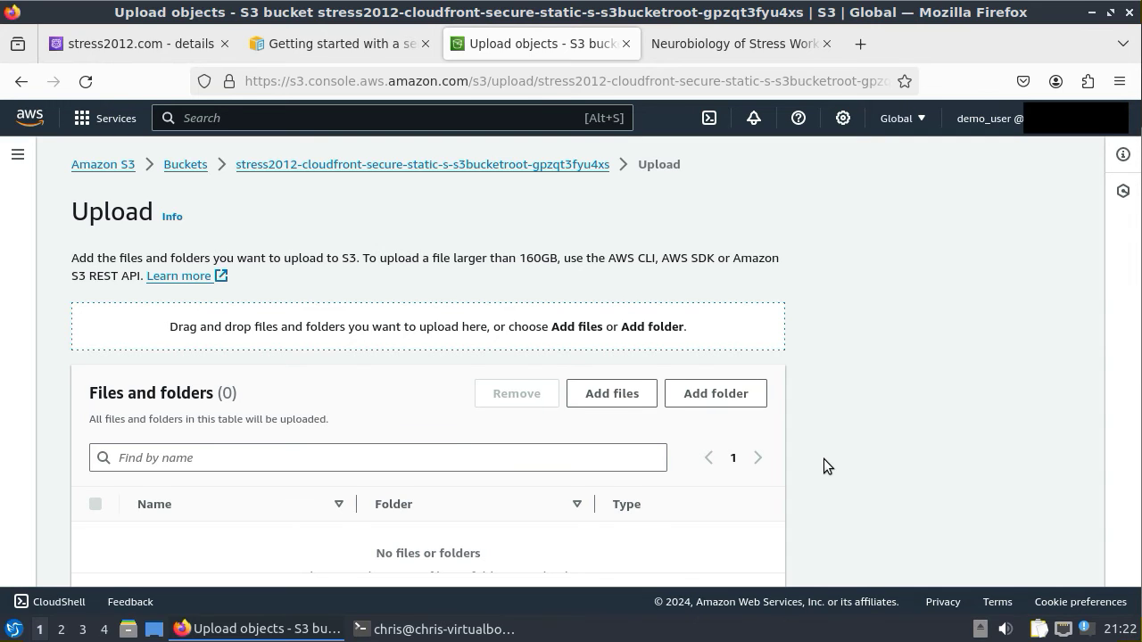
scroll(823, 459, down, 2)
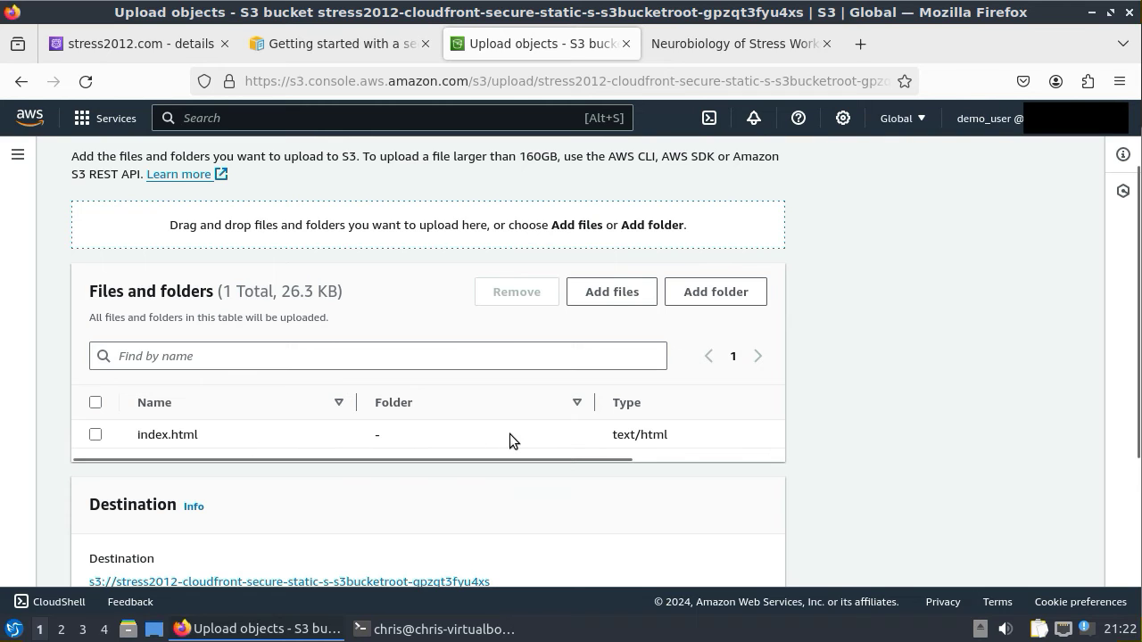
scroll(565, 442, down, 3)
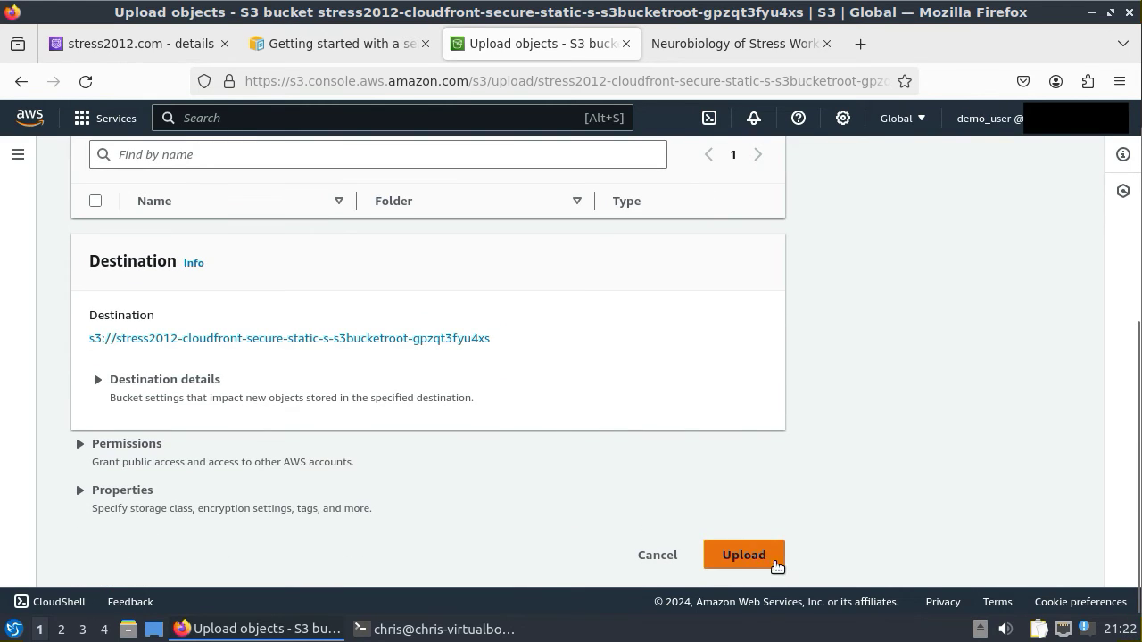
click(743, 555)
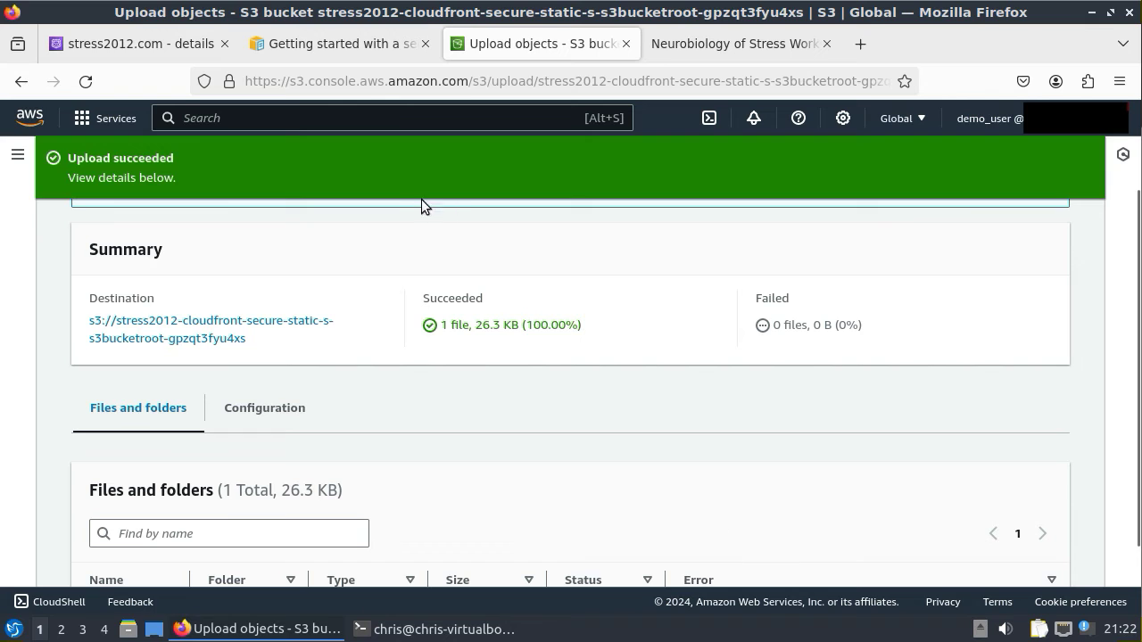
click(326, 118)
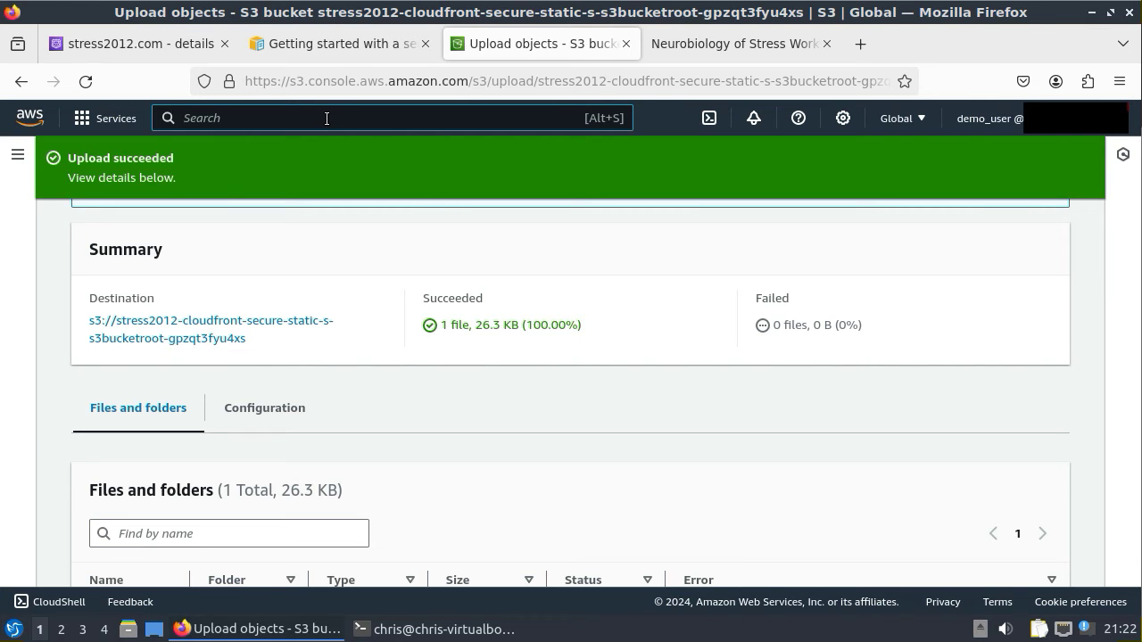
- Create a CloudFront invalidation for /index.html on distribution E1IW2HR2QRGAD9
text(cloudf)
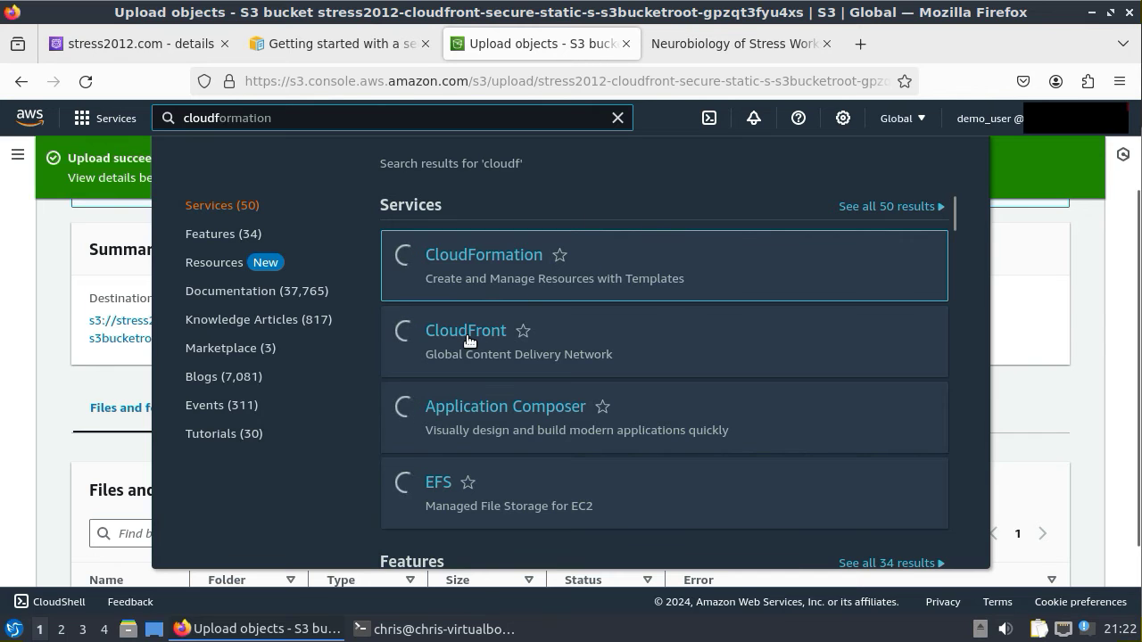
click(469, 337)
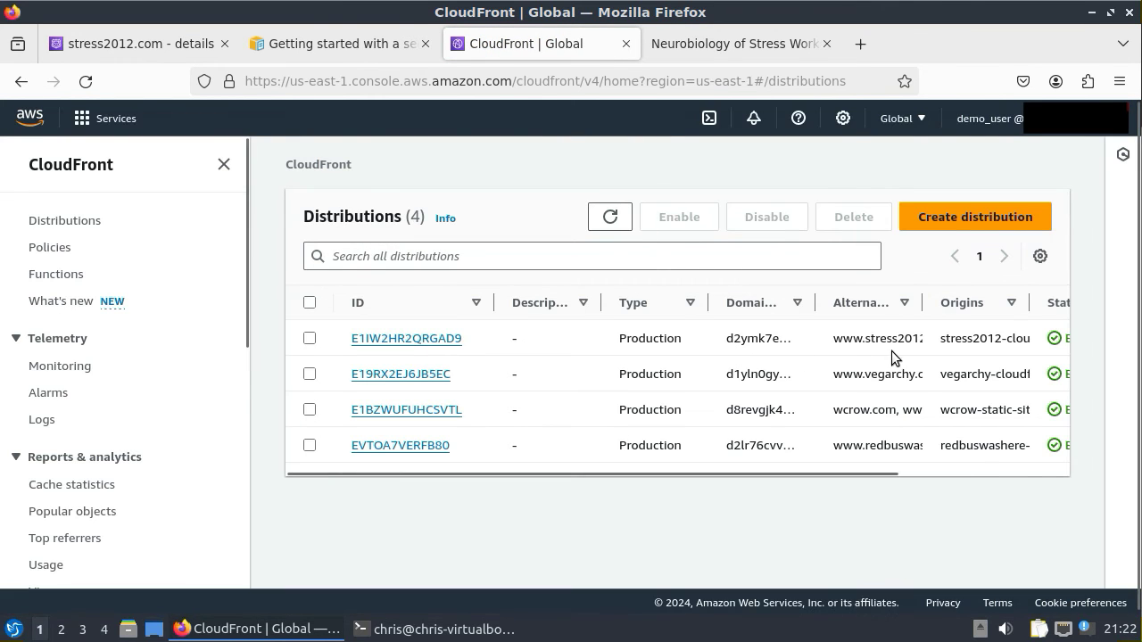
click(427, 342)
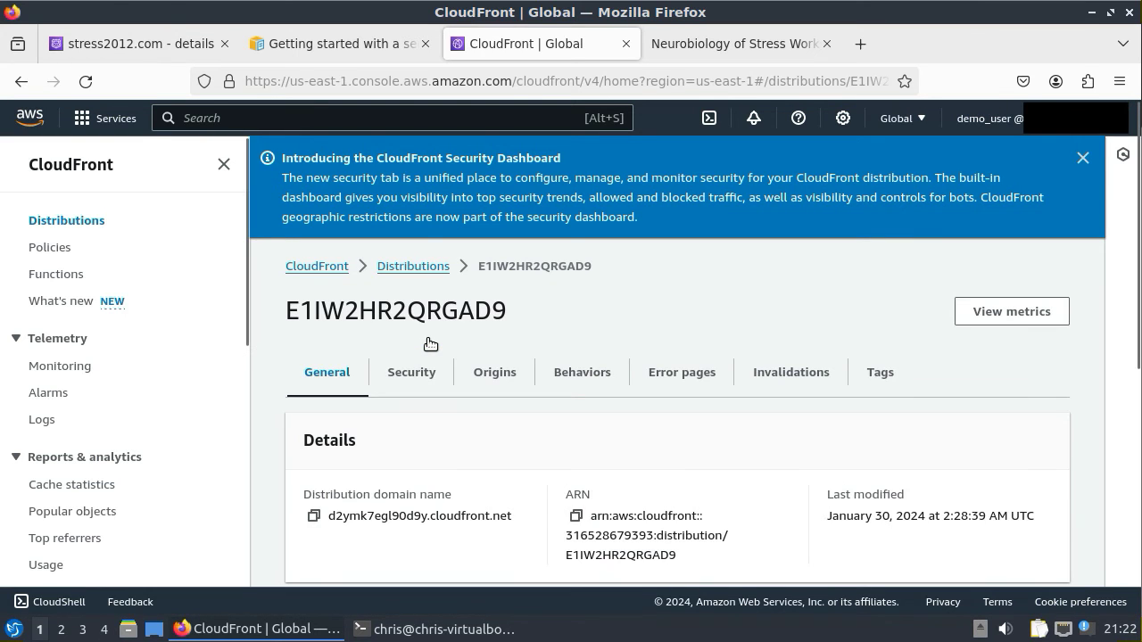
click(789, 378)
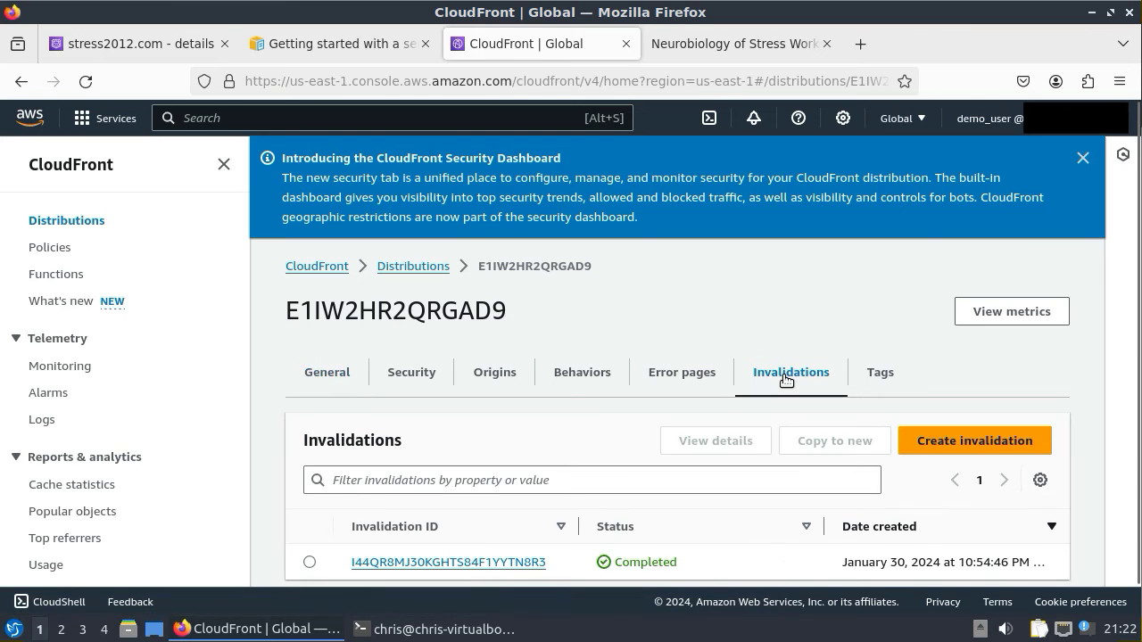
click(968, 448)
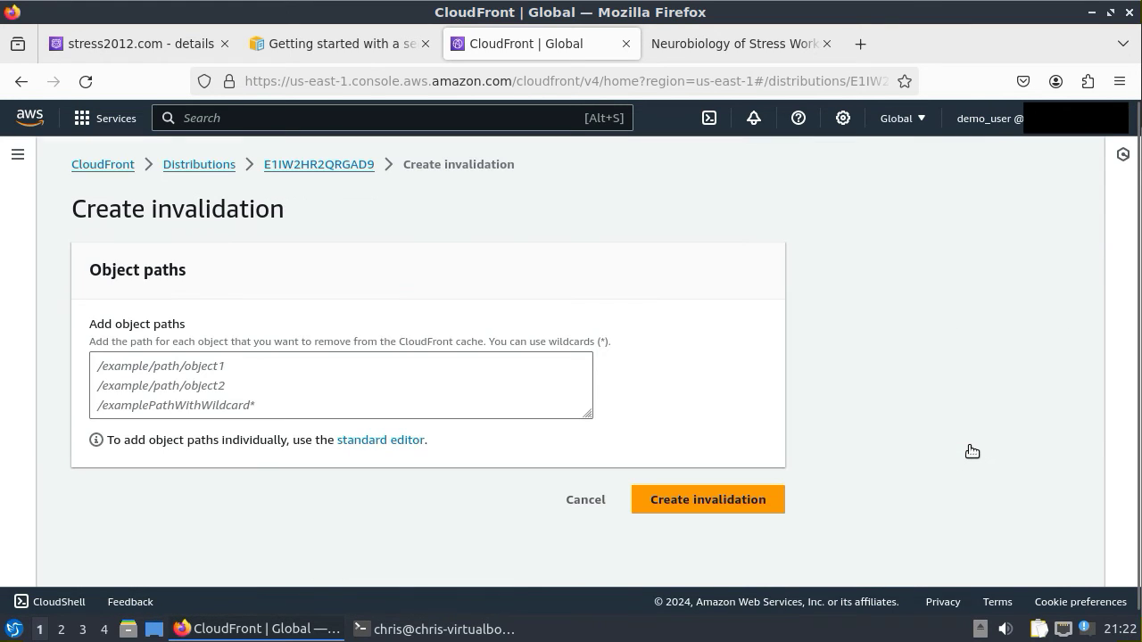
click(201, 363)
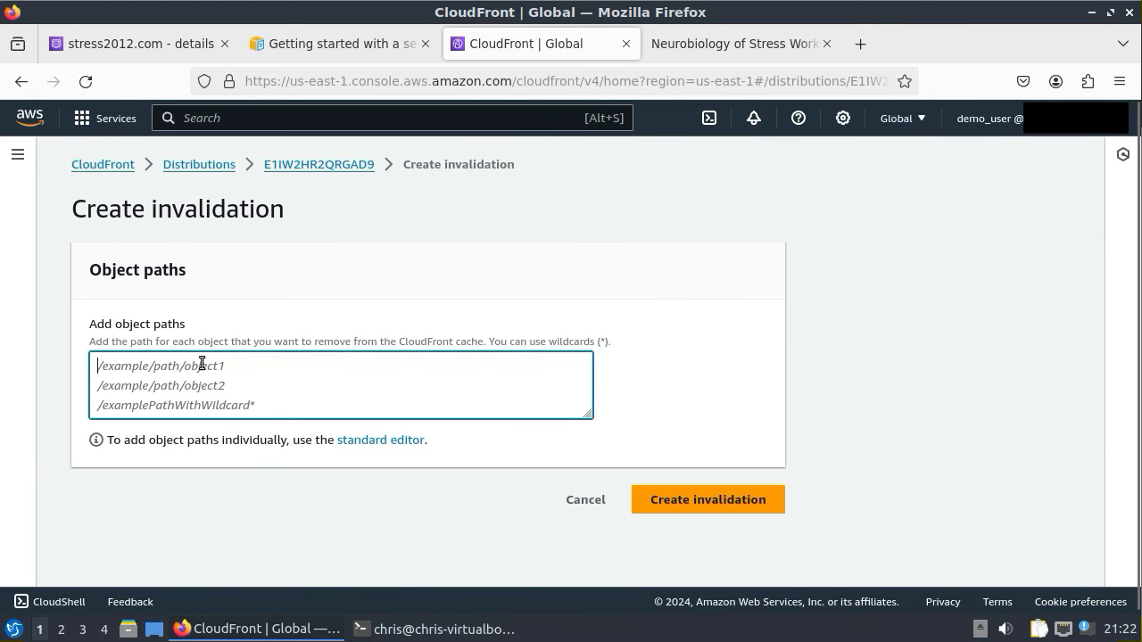
text(/index.htm,;)
key(BackSpace)
key(BackSpace)
text(l)
click(733, 505)
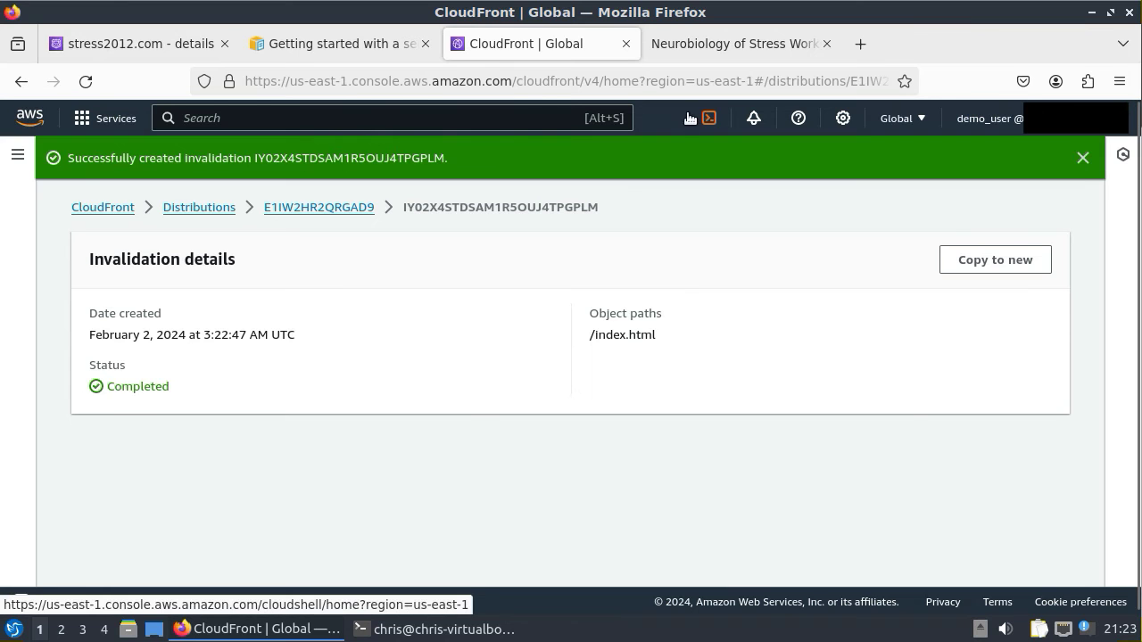
click(695, 41)
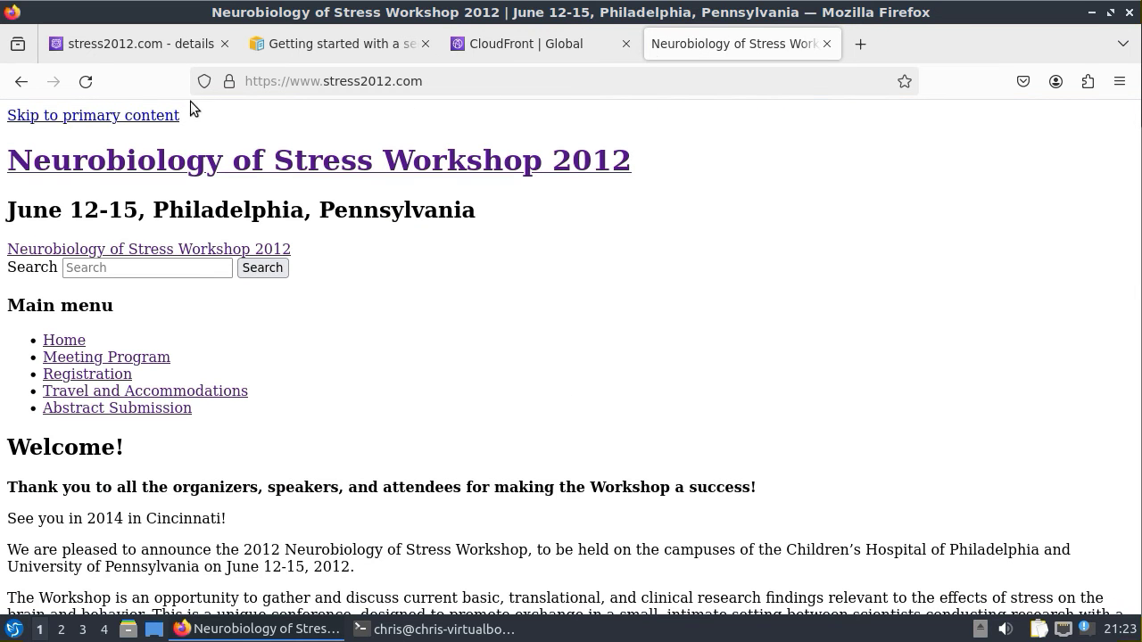
click(86, 84)
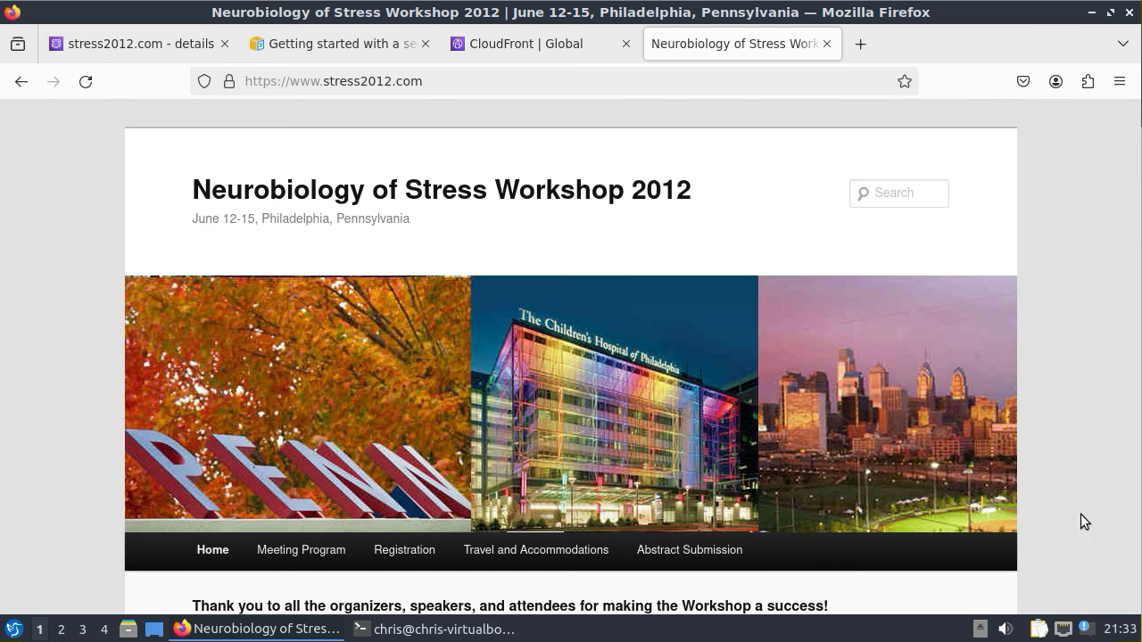
key(ctrl+alt+t)
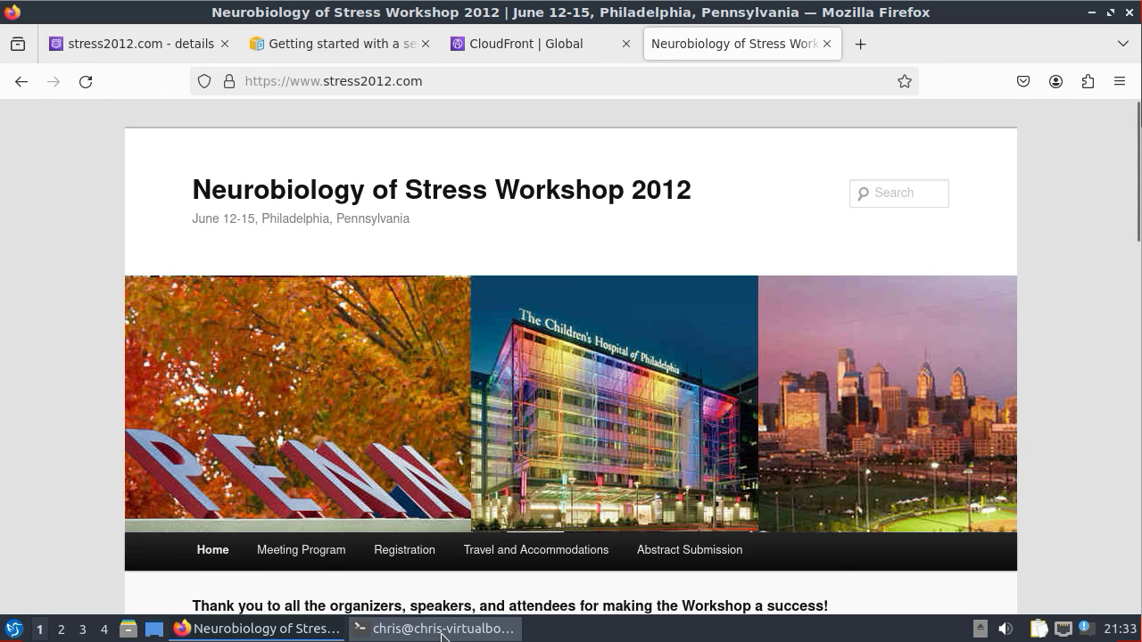
- From the home directory, paste and run the curl command downloading the AWS CLI v2 archive
text(cd)
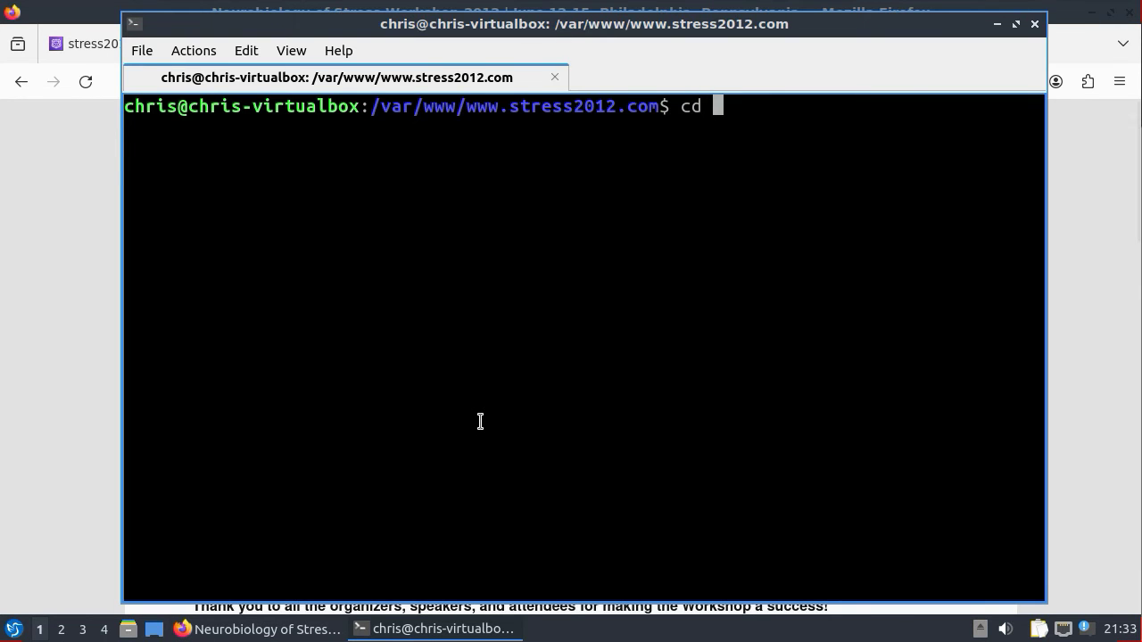
key(Return)
right_click(568, 348)
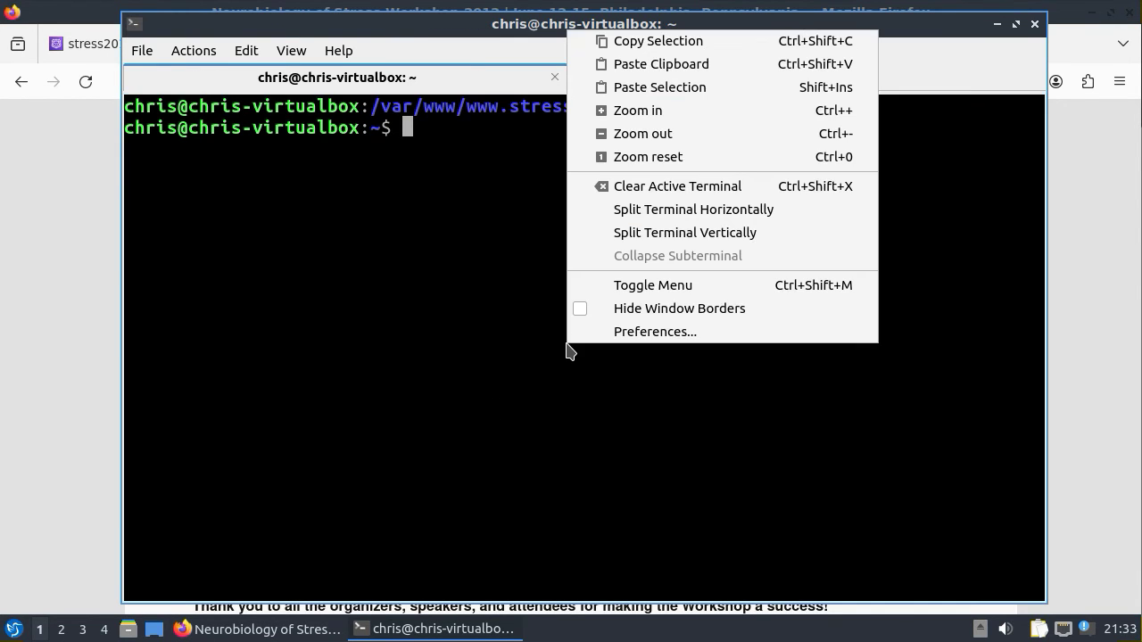
click(664, 65)
click(461, 260)
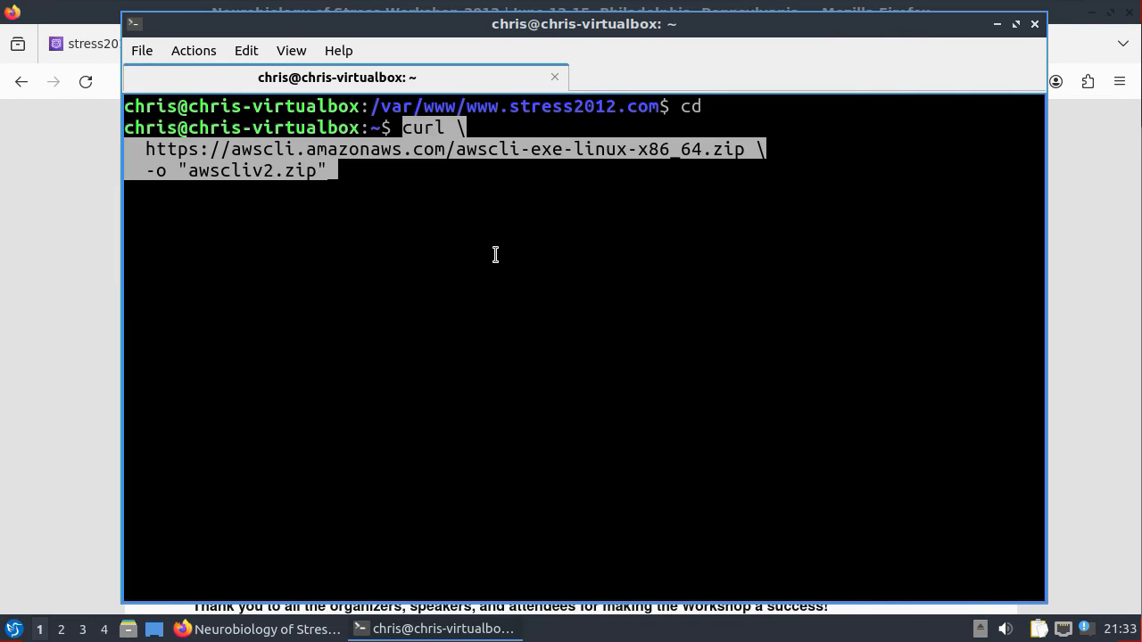
key(Return)
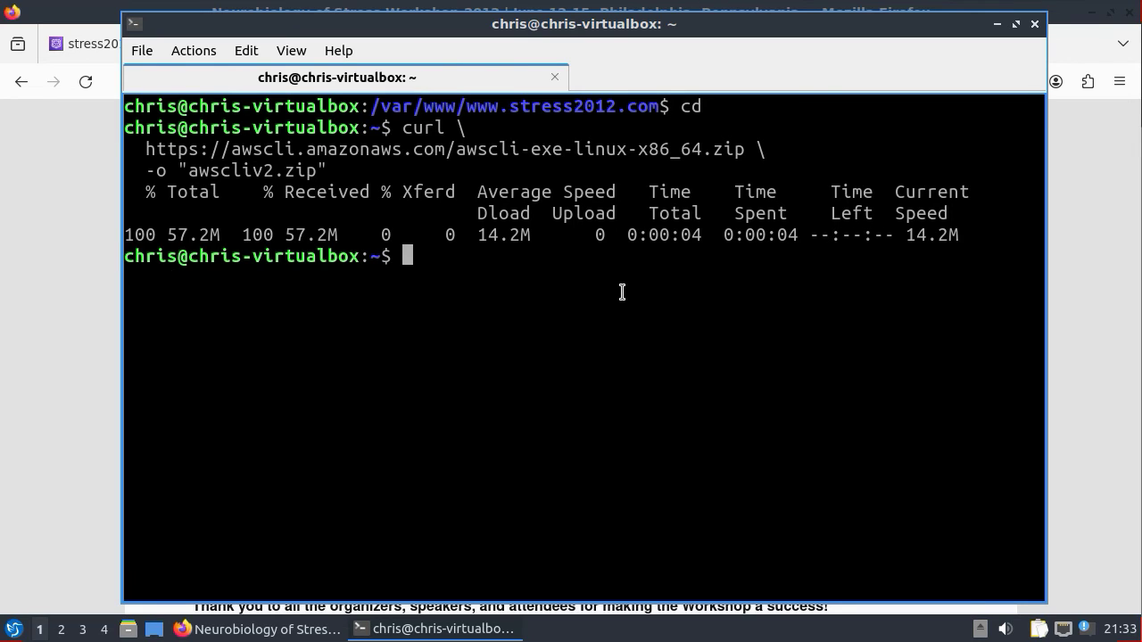
- Extract the archive with unzip awscliv2.zip
text(unzi)
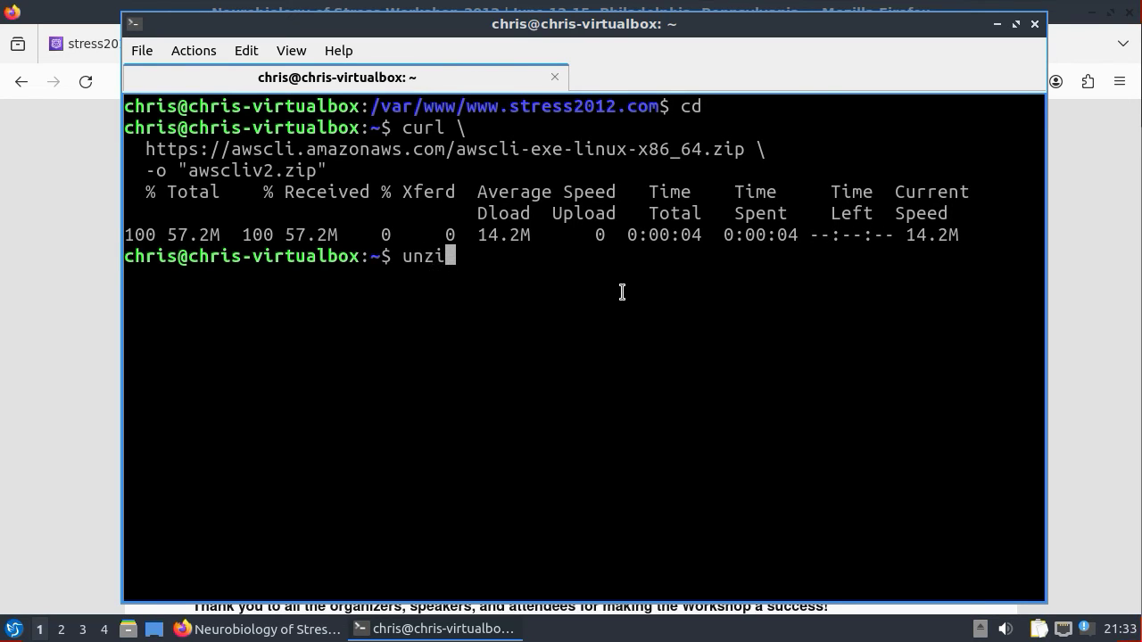
text(p aws)
key(Tab)
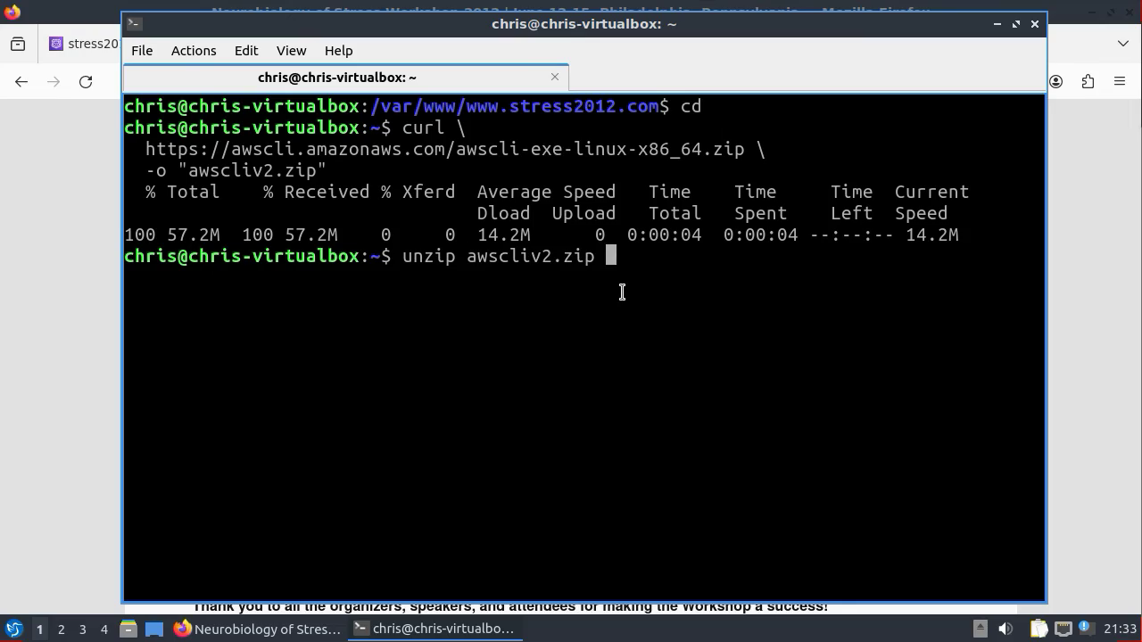
key(Return)
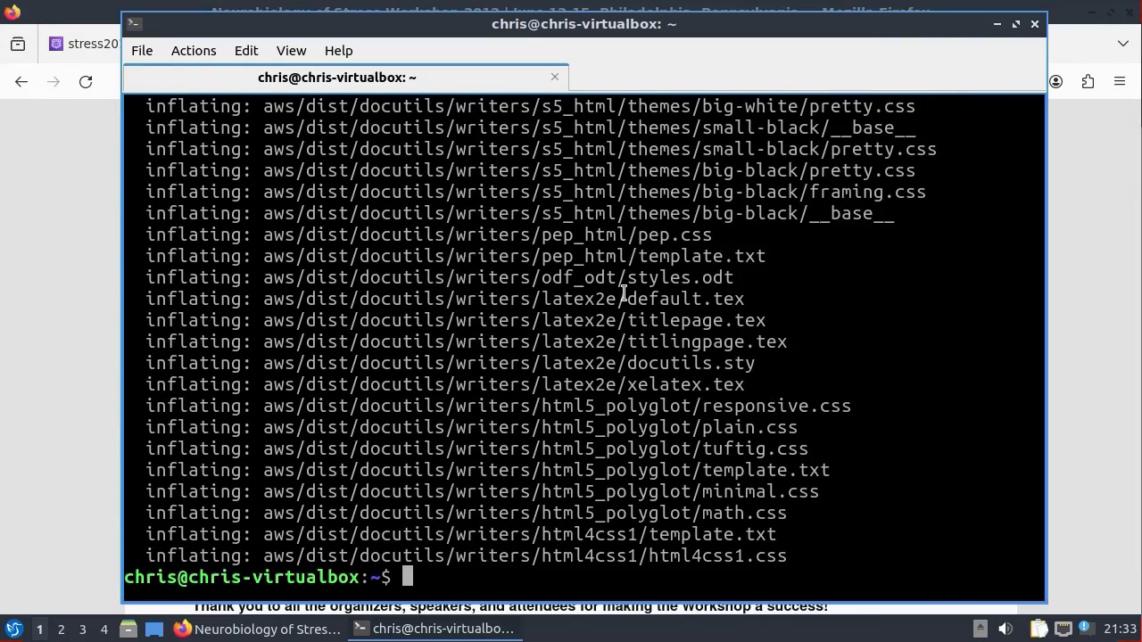
- Install the AWS CLI with sudo ./aws/install, entering the administrator password
text(sudo)
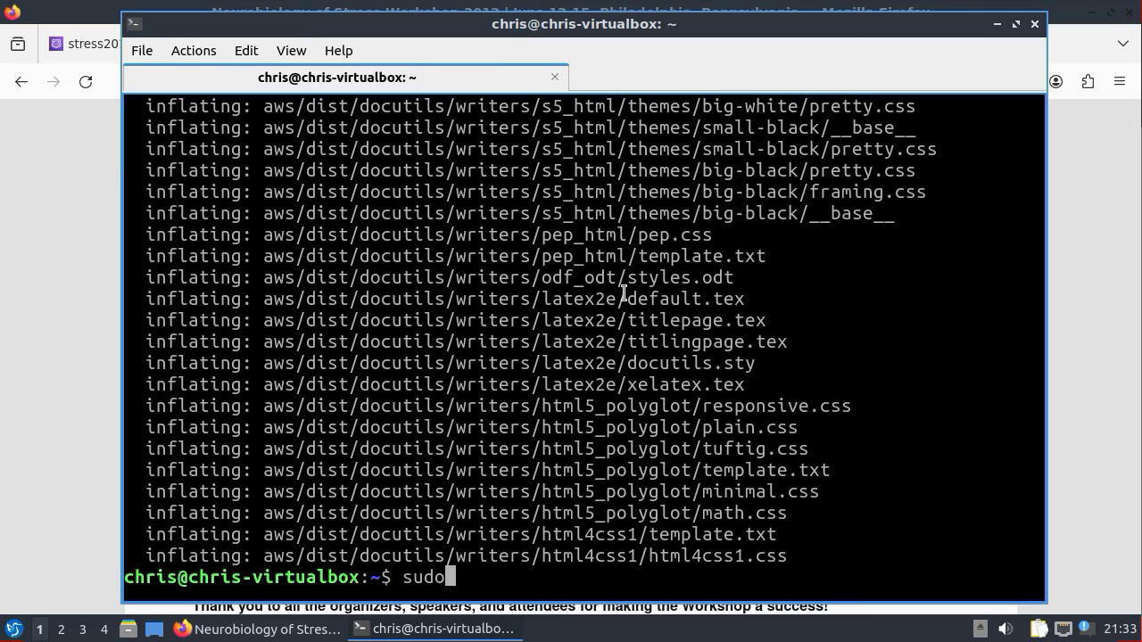
text(./aw)
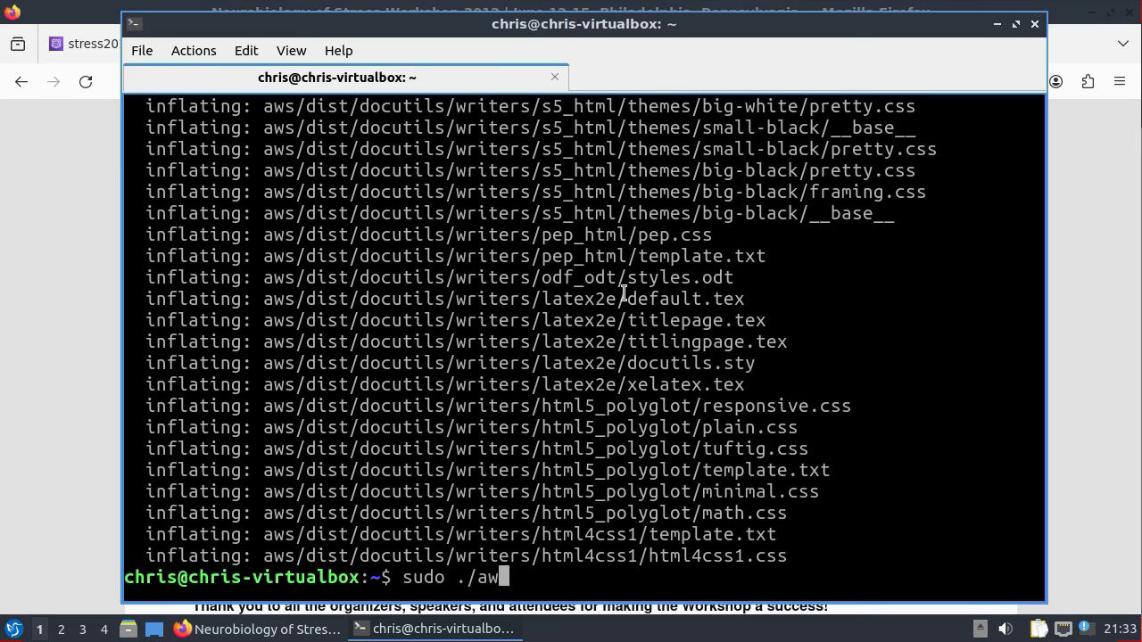
text(s/i)
key(Tab)
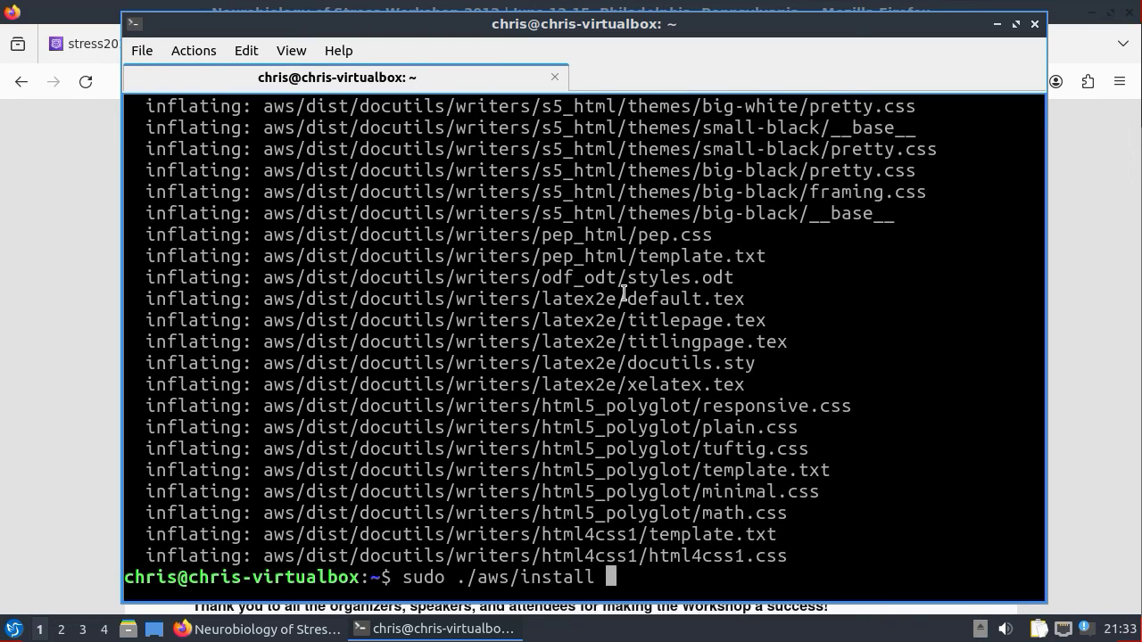
key(Return)
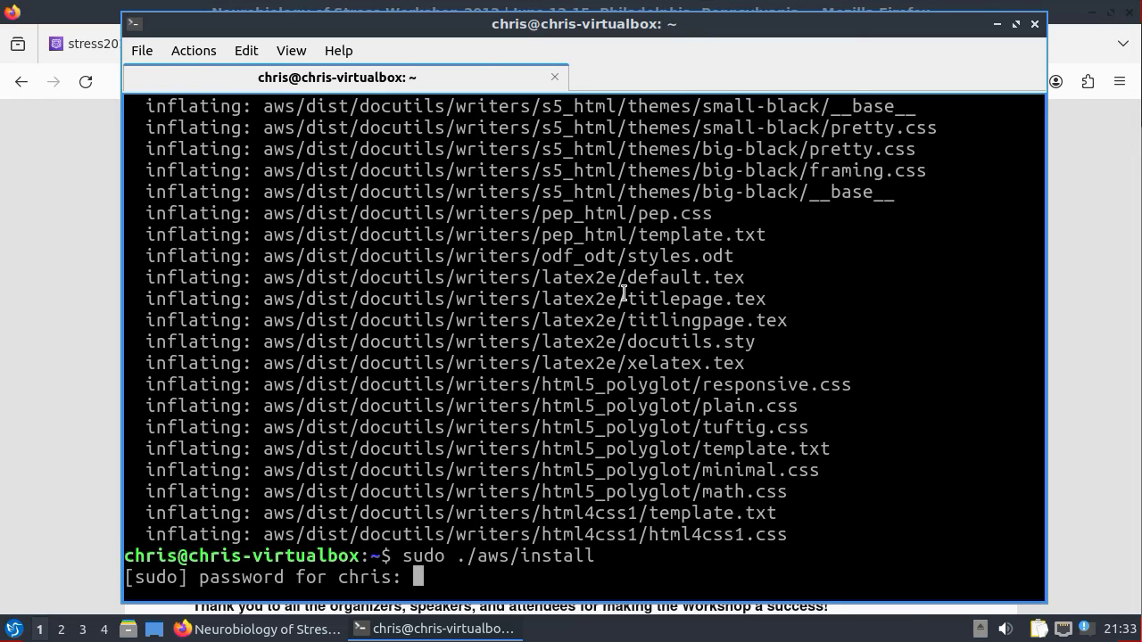
key(Return)
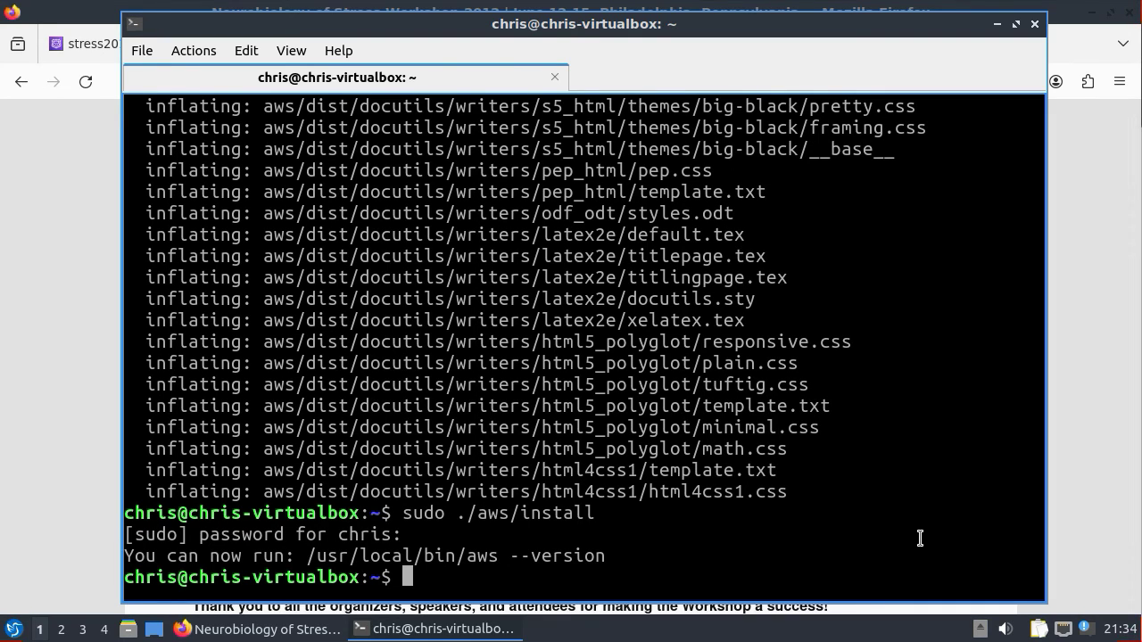
text(aws )
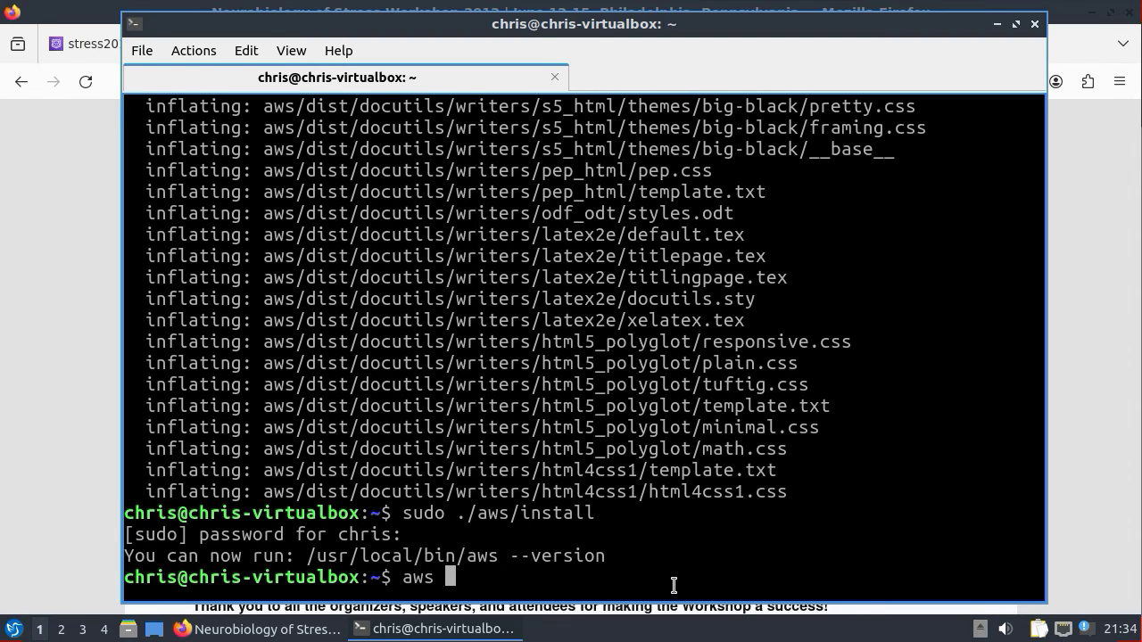
text(configure)
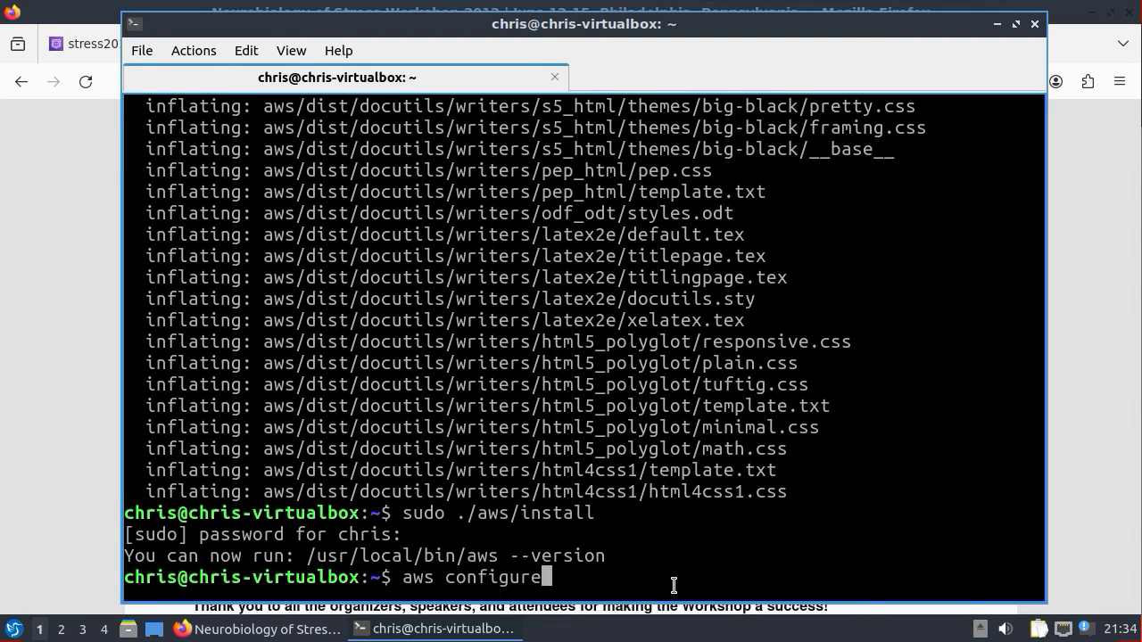
- Run aws configure and leave it waiting at the AWS Access Key ID prompt
key(Return)
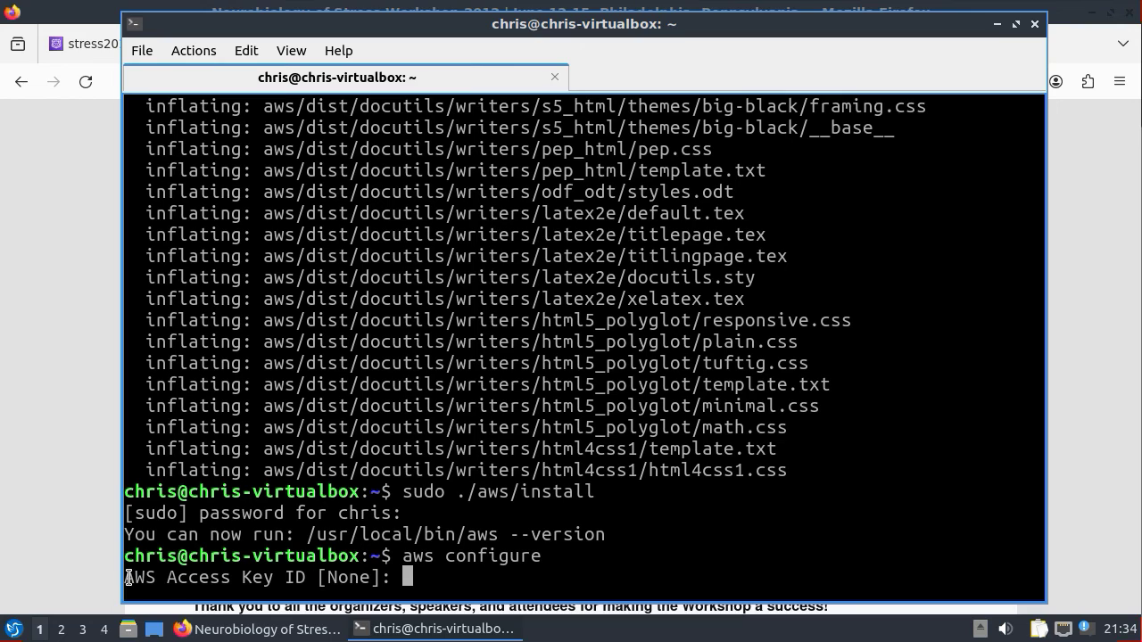
drag(128, 577, 317, 577)
click(420, 578)
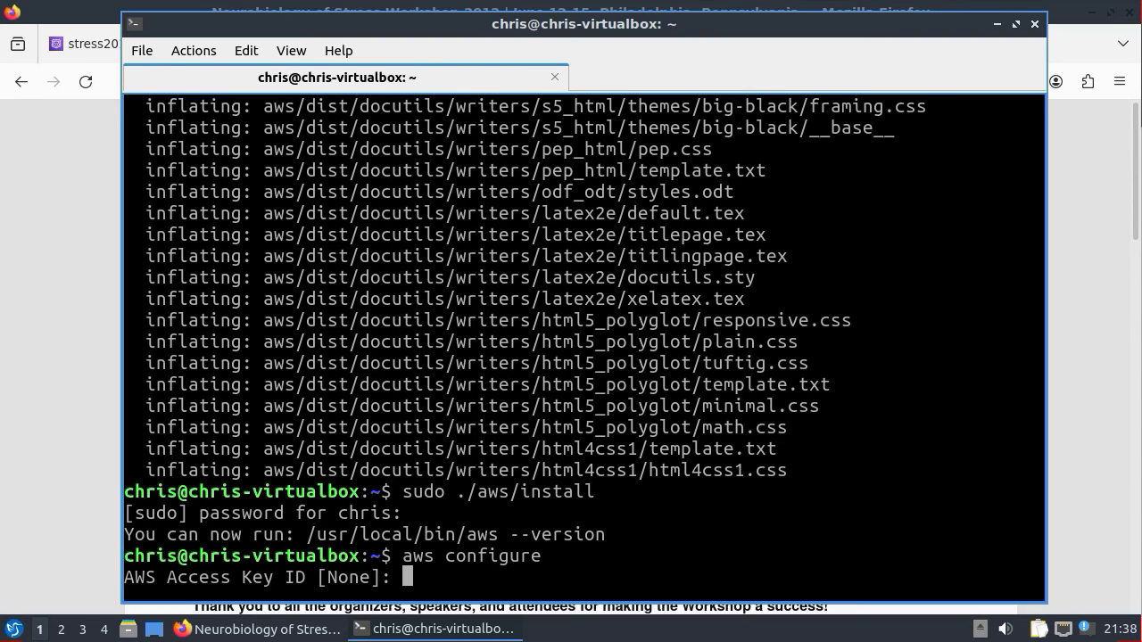
click(1101, 263)
- In IAM, open demo_user's Security credentials and scroll to the empty Access keys section
click(494, 39)
click(257, 118)
text(iam)
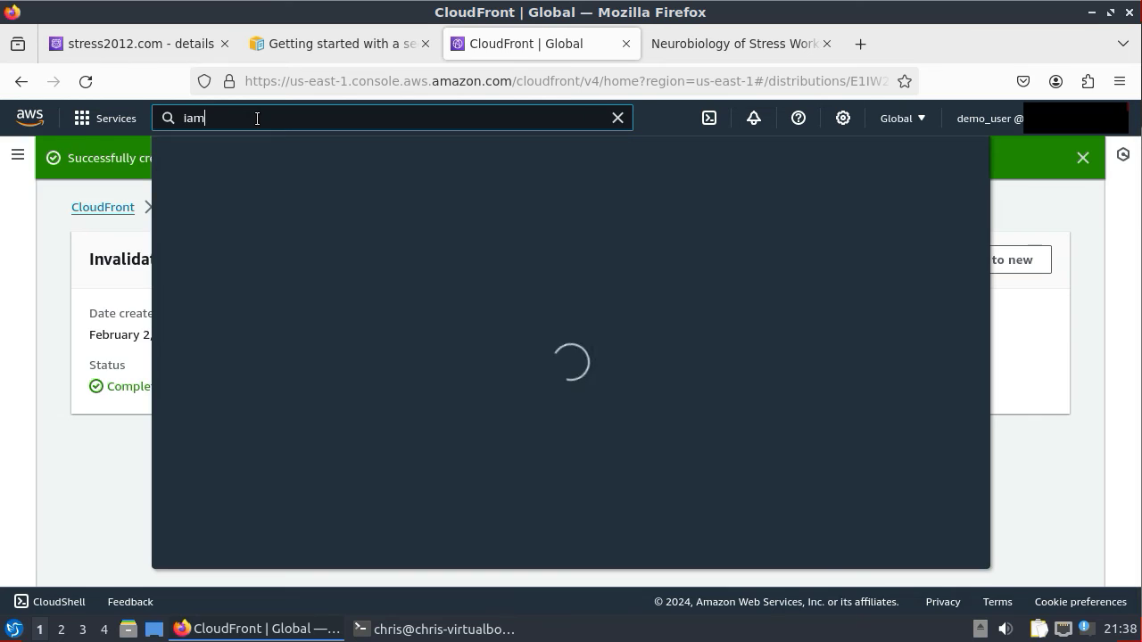
click(440, 258)
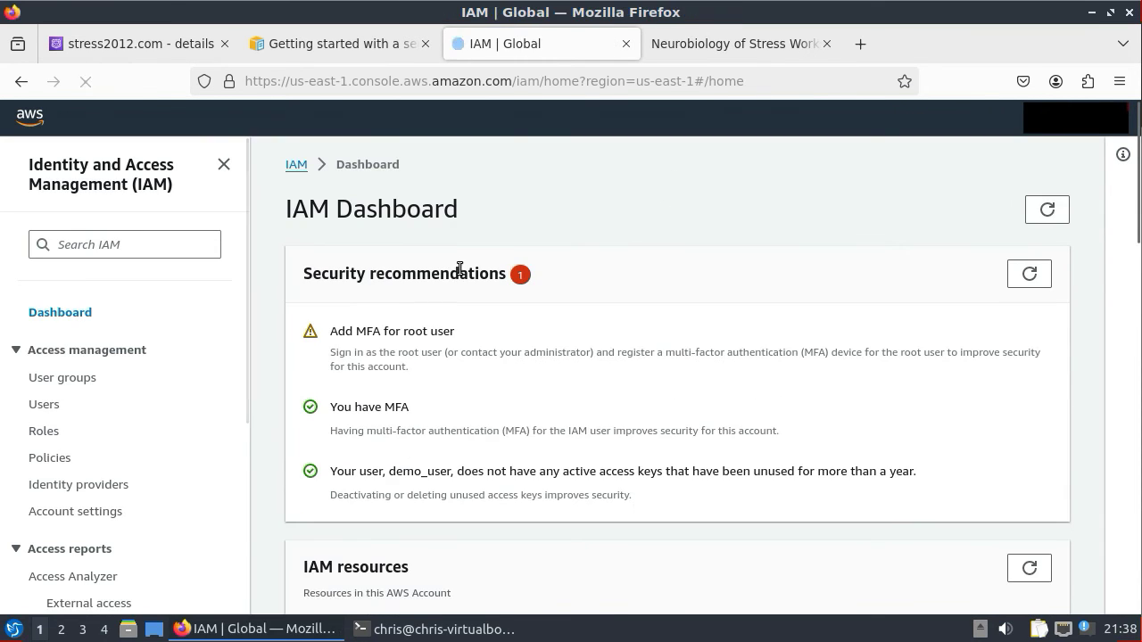
click(43, 406)
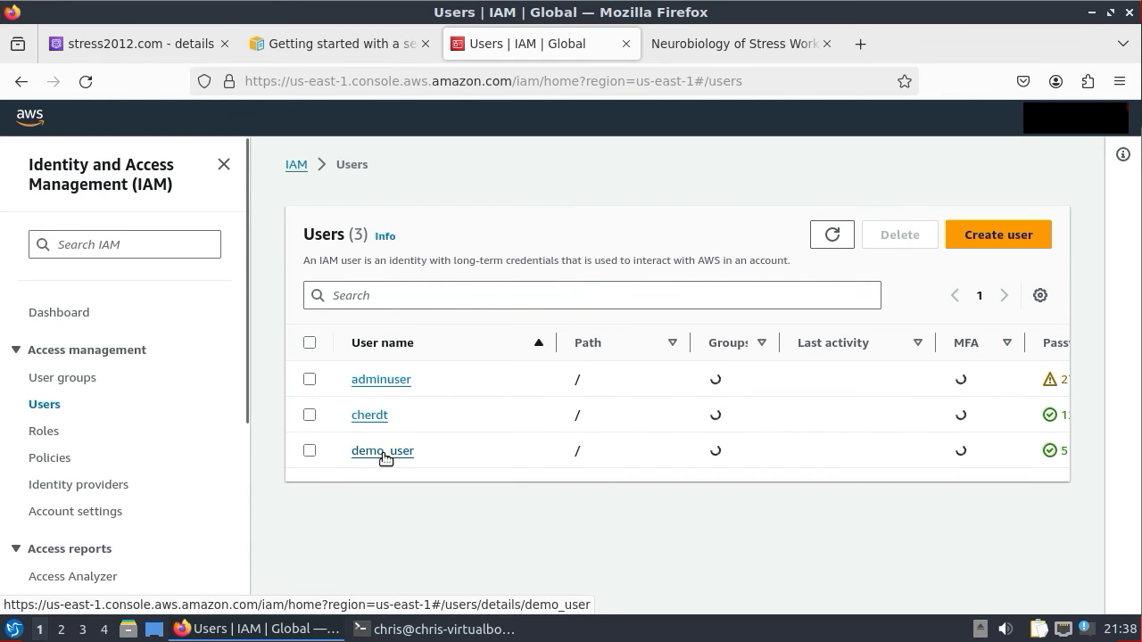
click(384, 453)
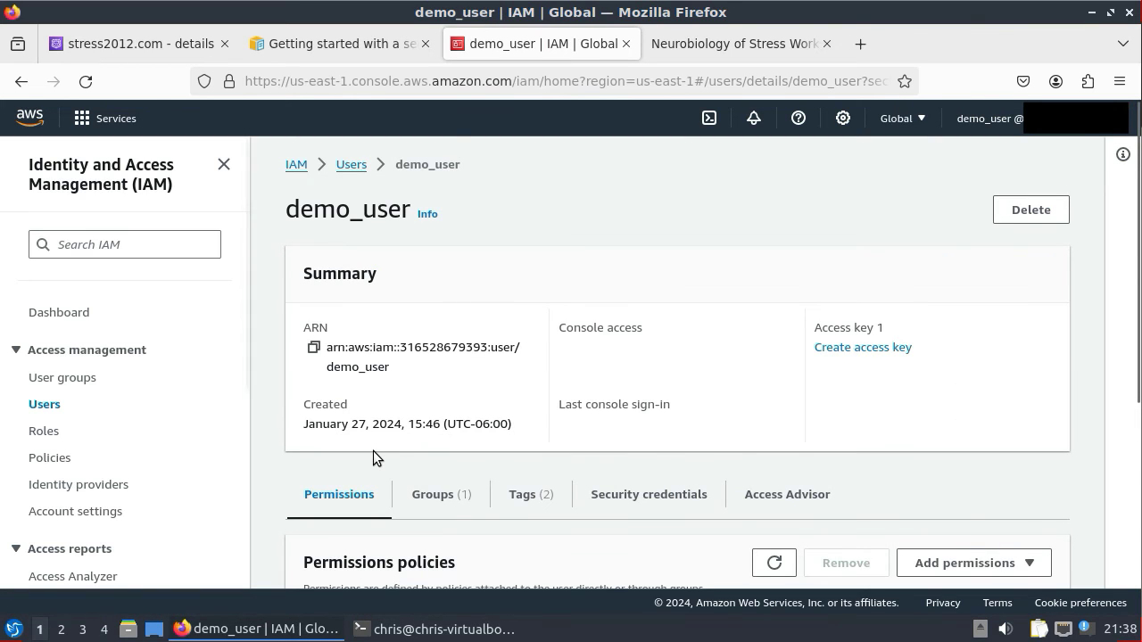
click(648, 495)
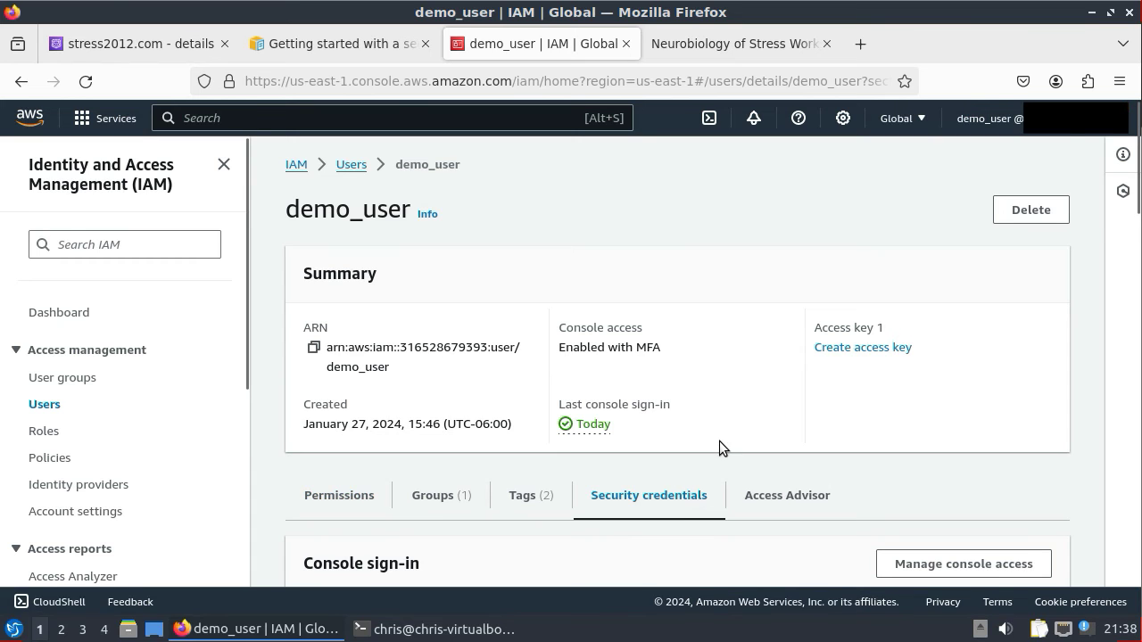
scroll(721, 447, down, 5)
scroll(719, 440, down, 2)
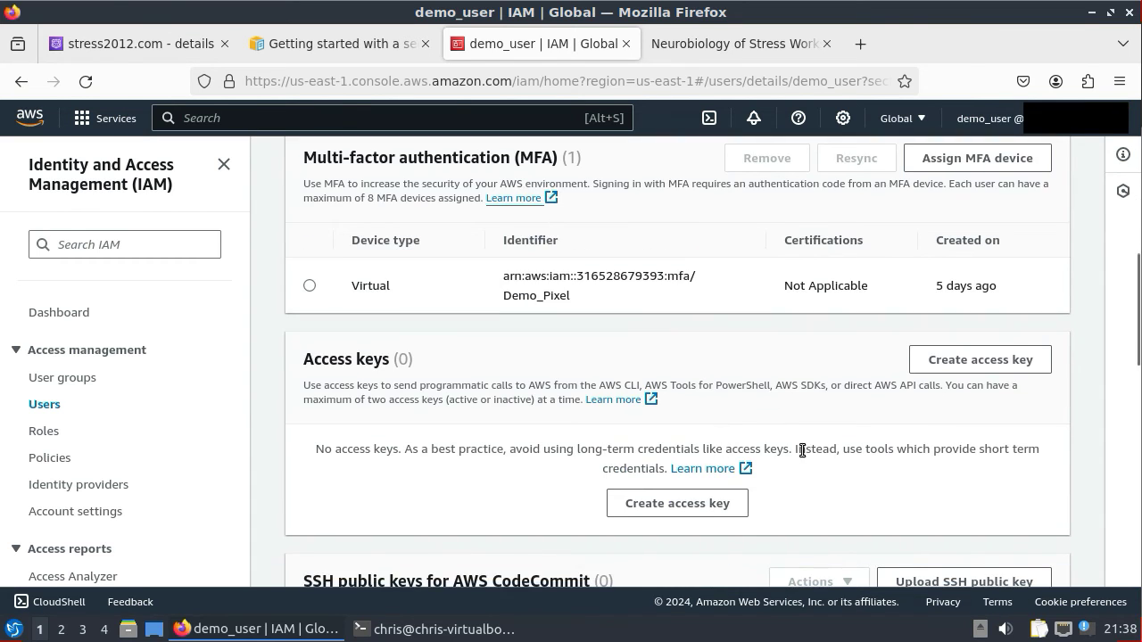
- Create a Command Line Interface (CLI) access key for demo_user
click(665, 505)
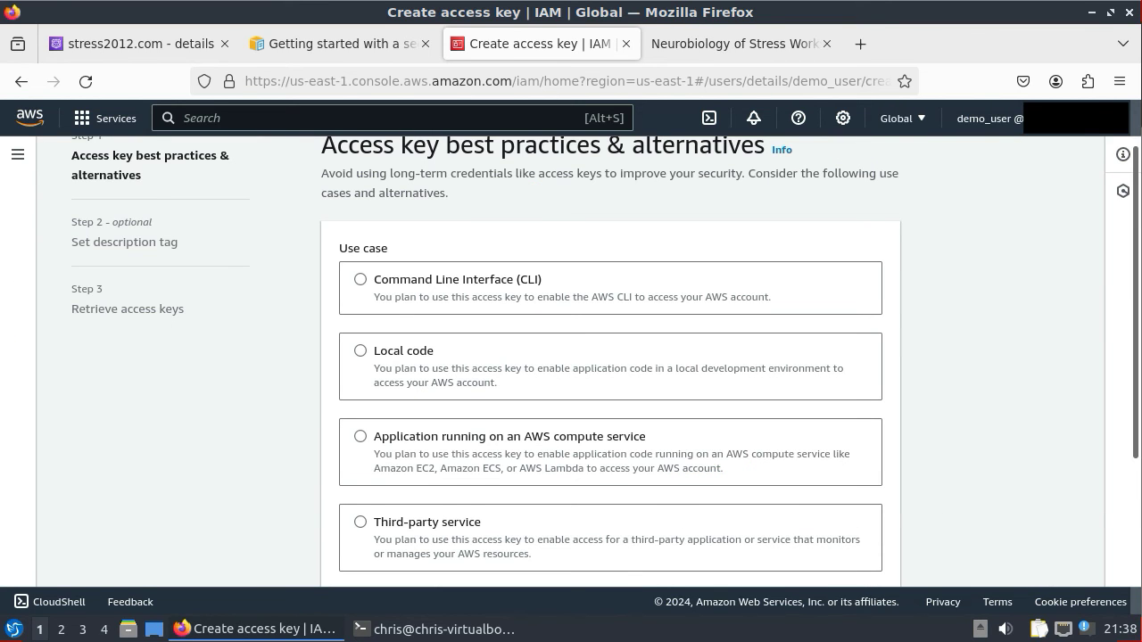
click(360, 280)
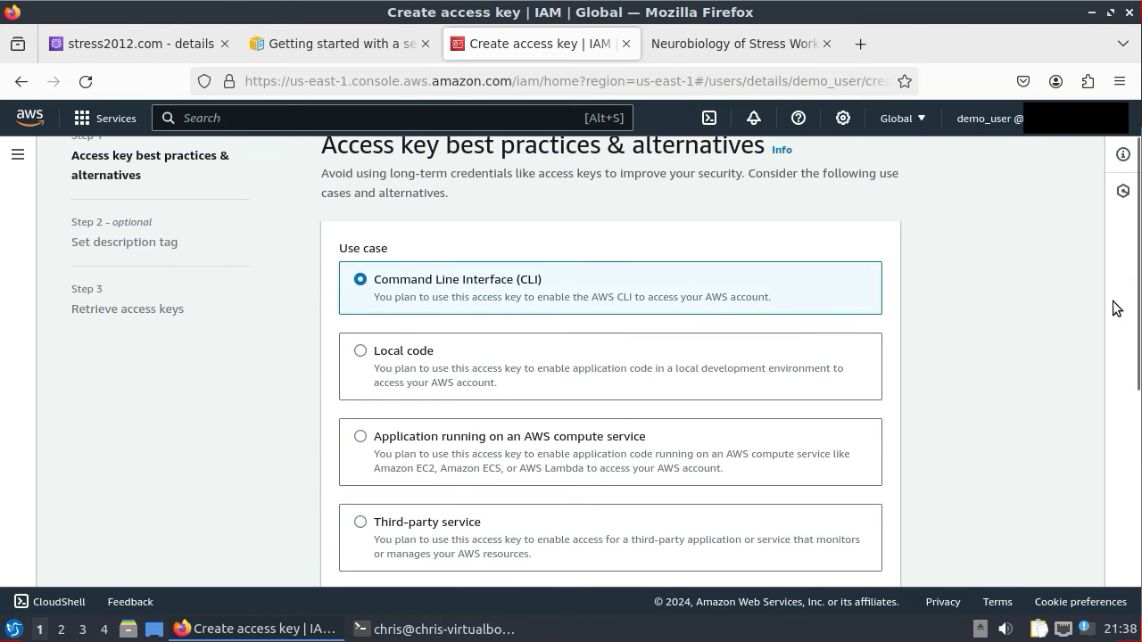
drag(1136, 282, 1109, 497)
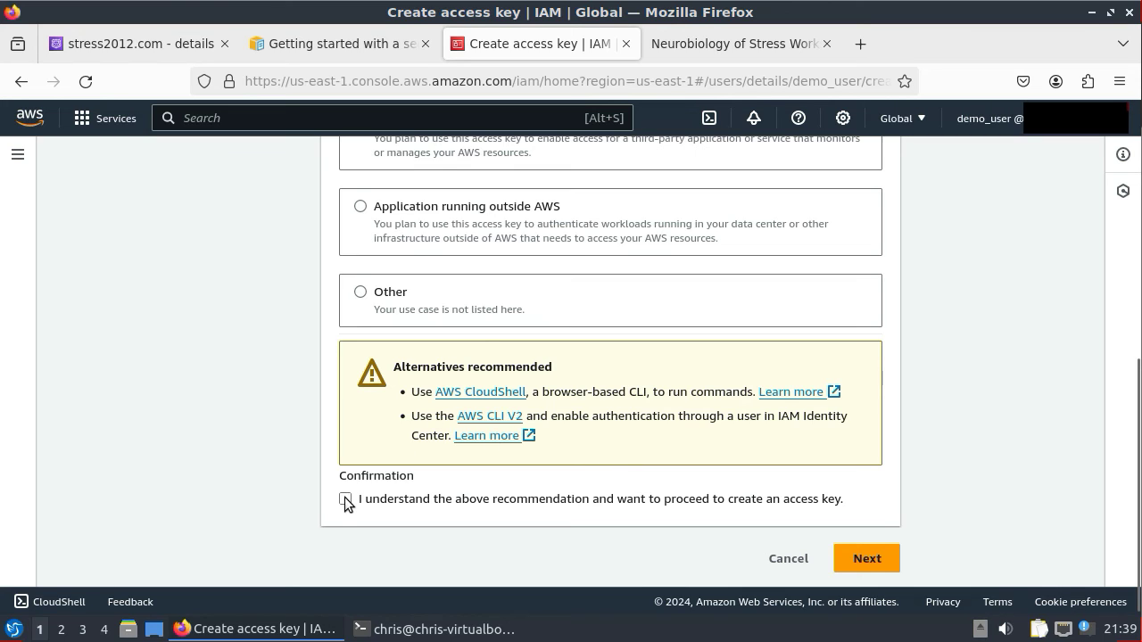
click(874, 565)
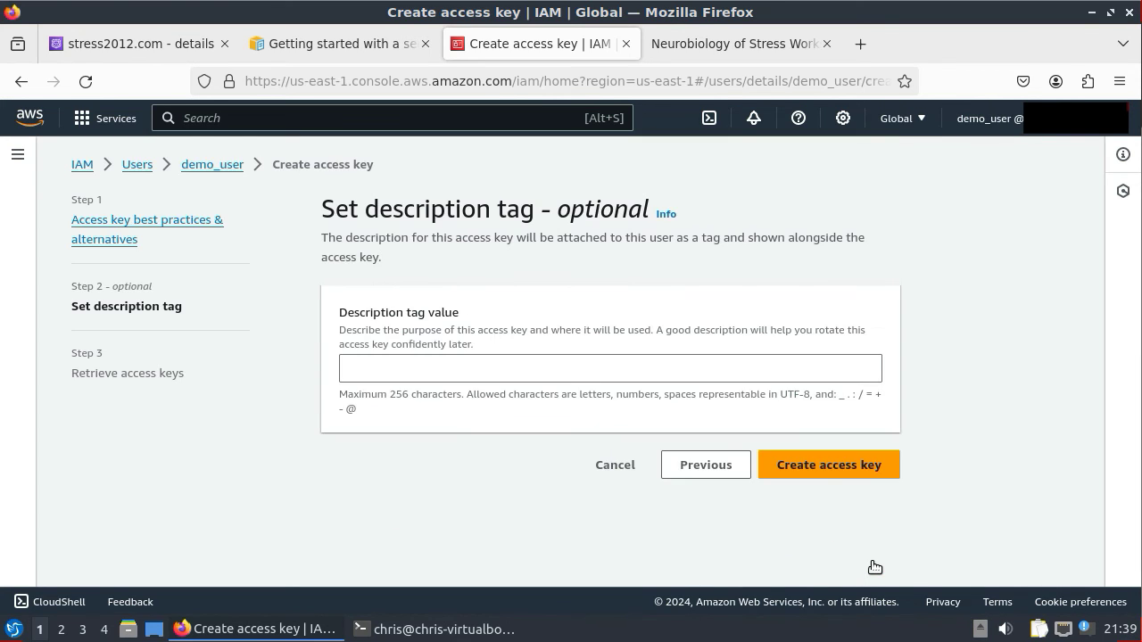
click(830, 466)
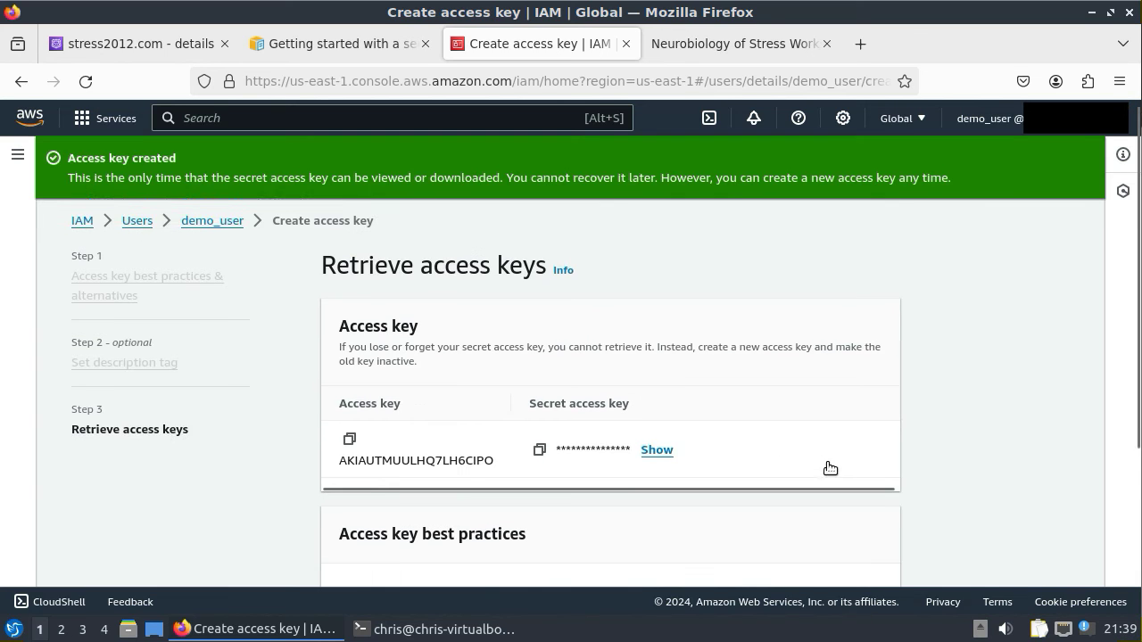
scroll(830, 468, down, 1)
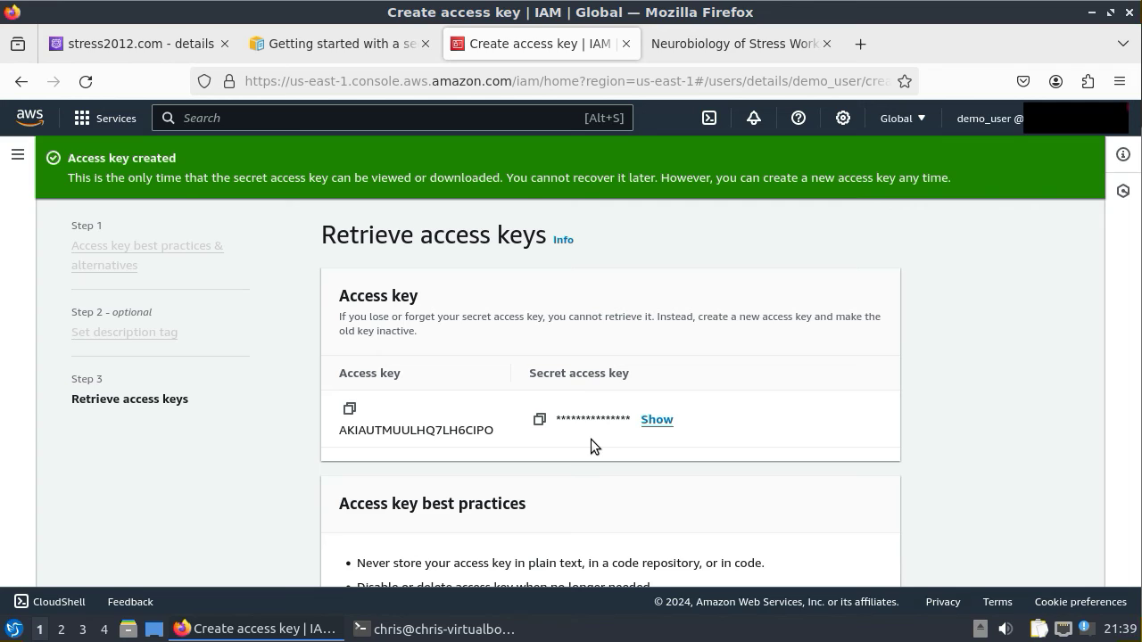
- Copy the new access key ID from the AWS page into the aws configure prompt
click(350, 410)
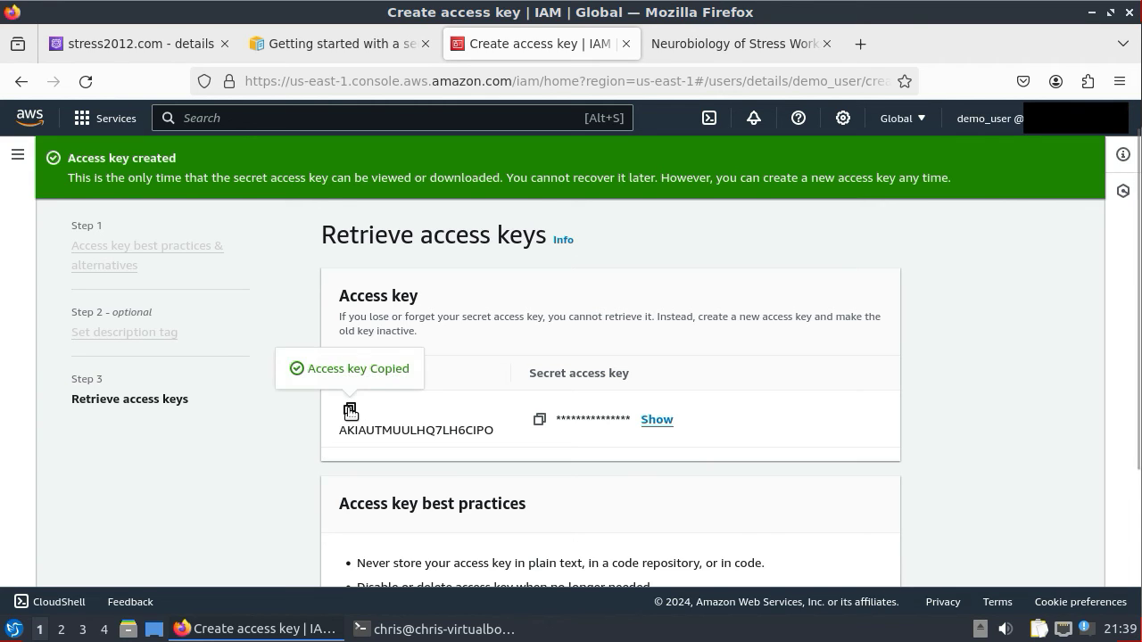
click(448, 630)
right_click(455, 577)
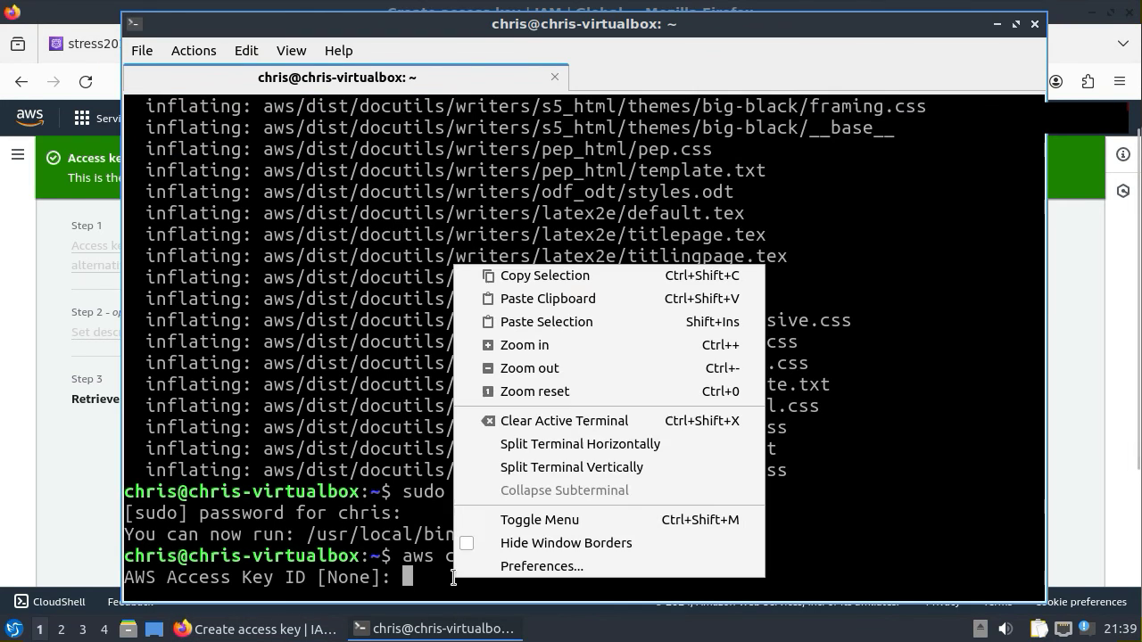
click(546, 299)
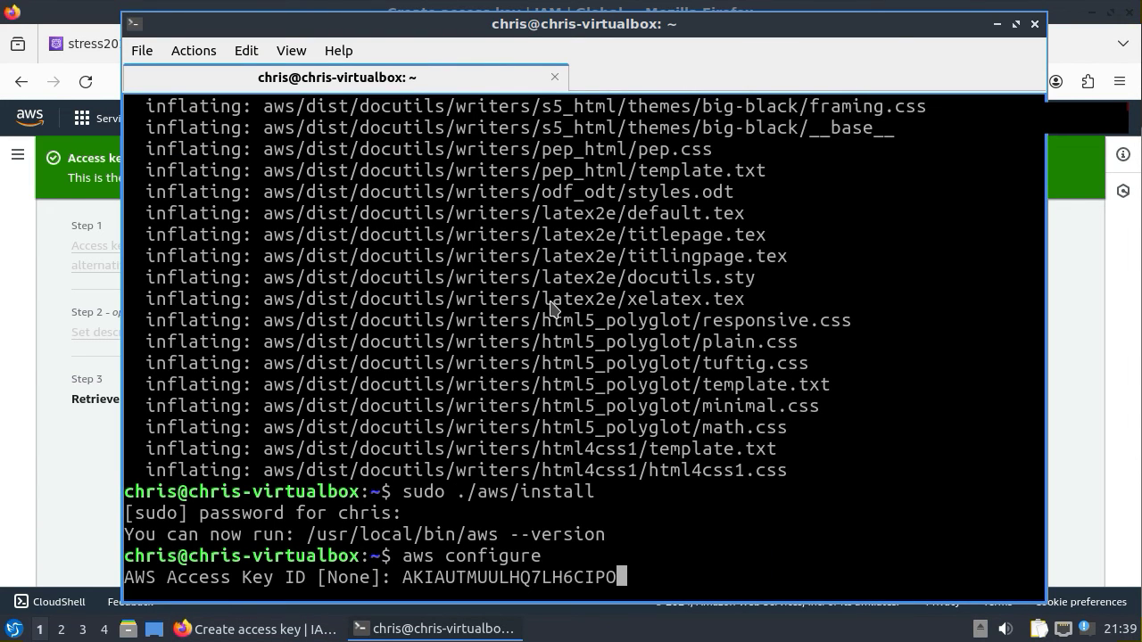
key(Return)
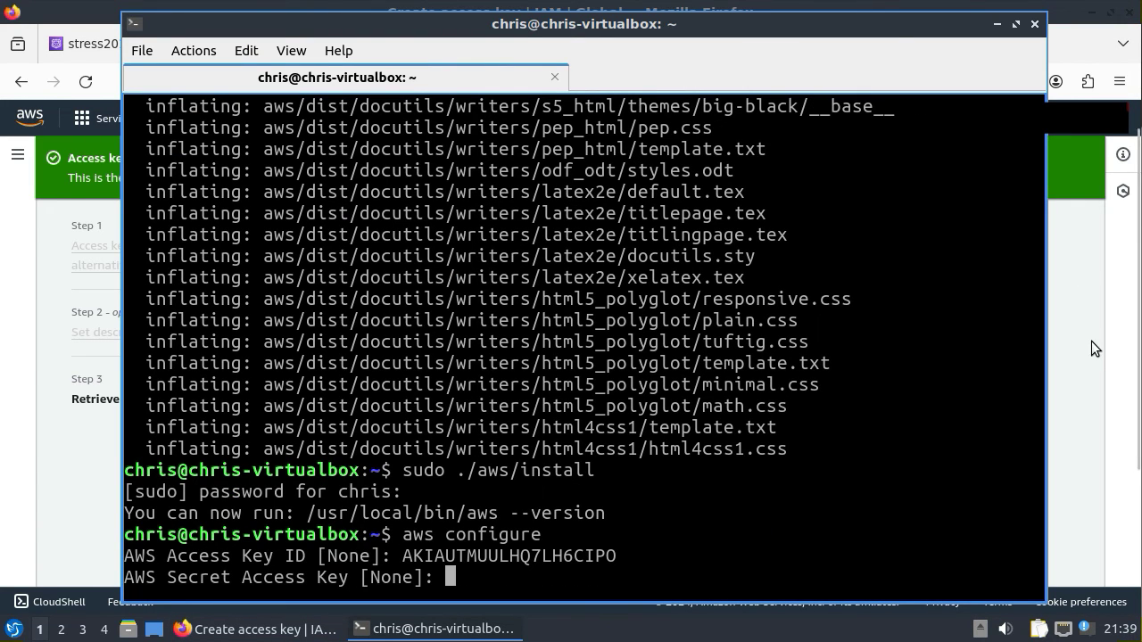
- Copy the secret access key from the AWS page into the aws configure prompt
click(1091, 341)
click(539, 419)
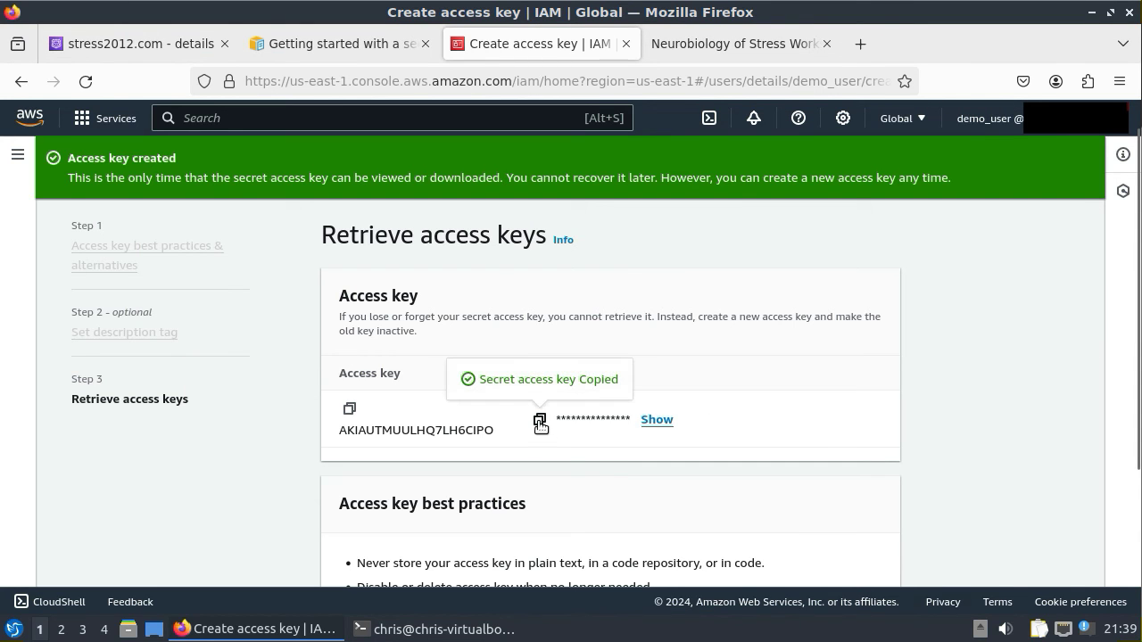
click(435, 629)
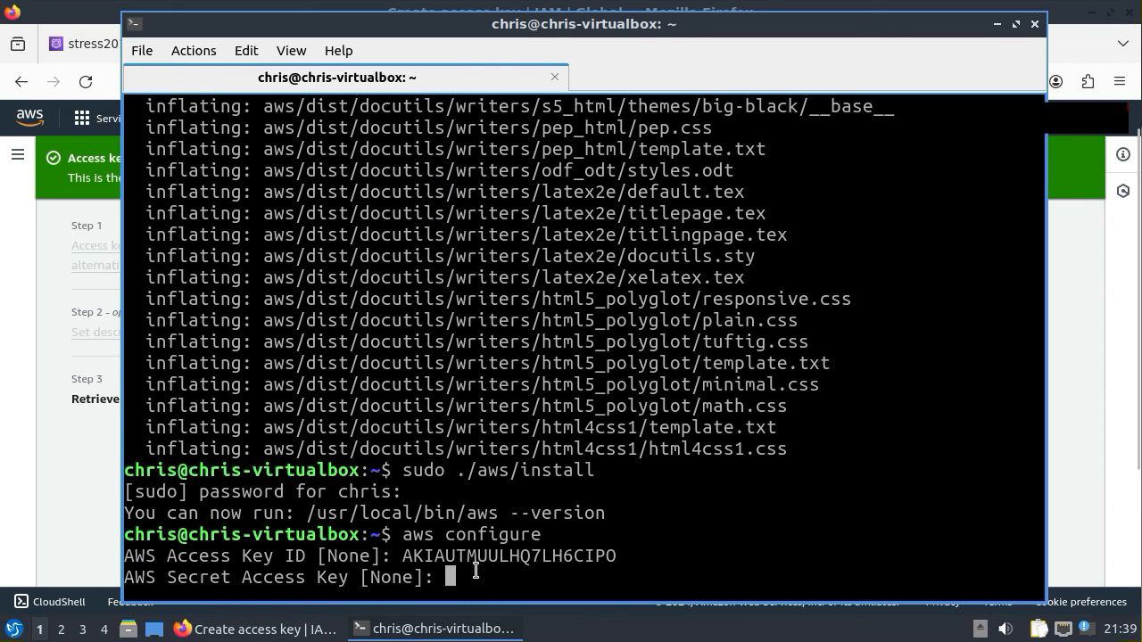
right_click(474, 578)
click(569, 302)
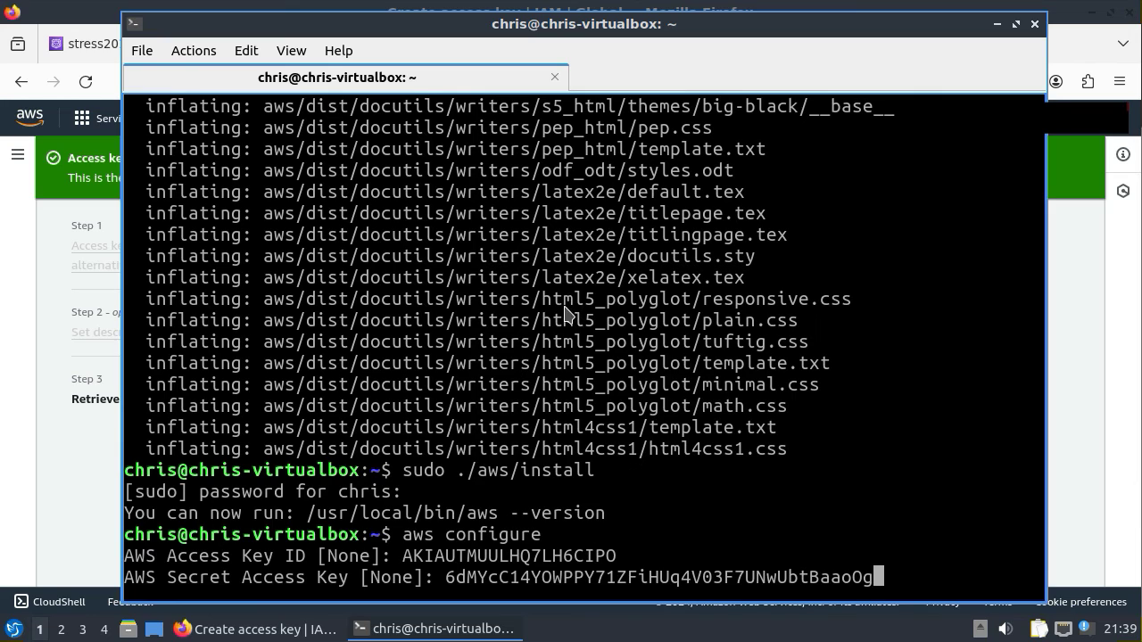
key(Return)
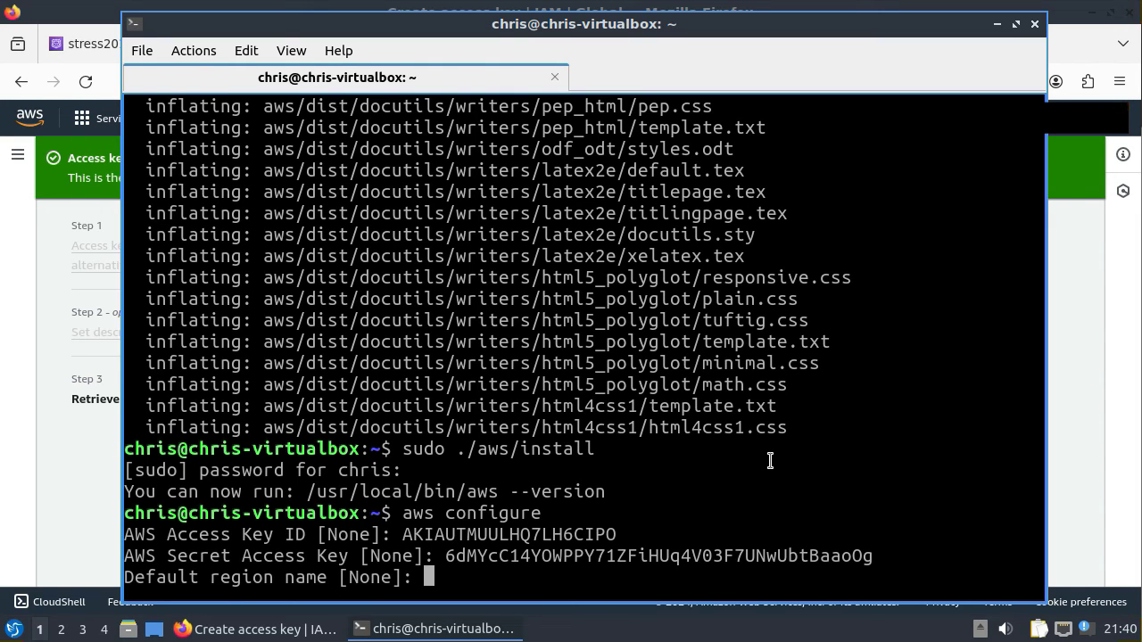
- Set the default region to us-east-1 and accept the default output format
text(us)
text(=)
text(eas)
key(BackSpace)
key(BackSpace)
key(BackSpace)
key(BackSpace)
text(-east-1)
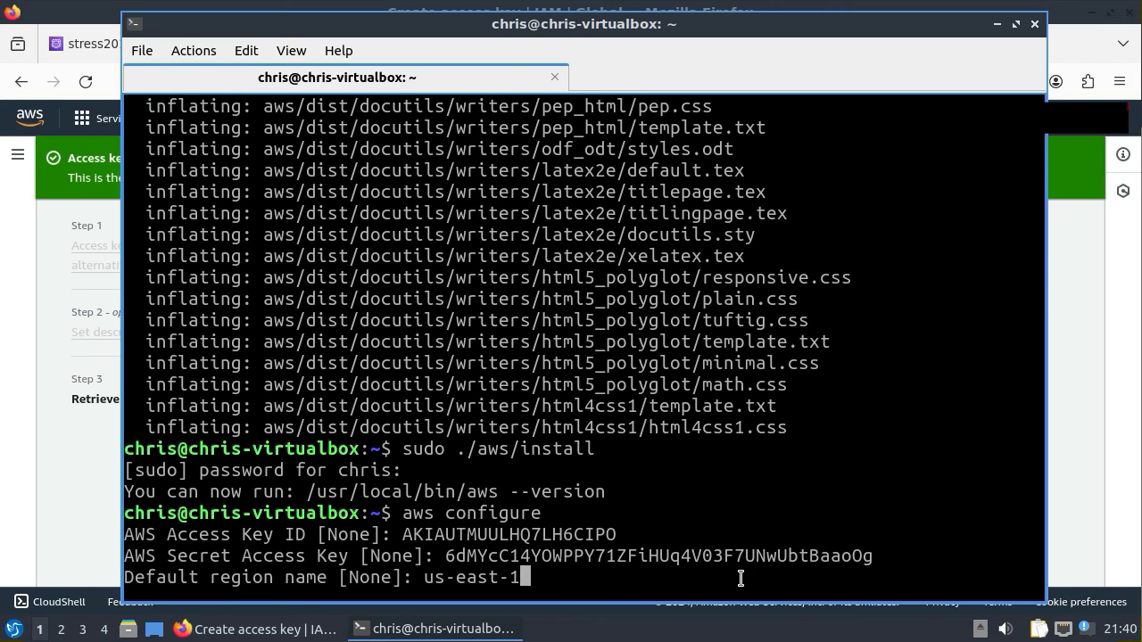
key(Return)
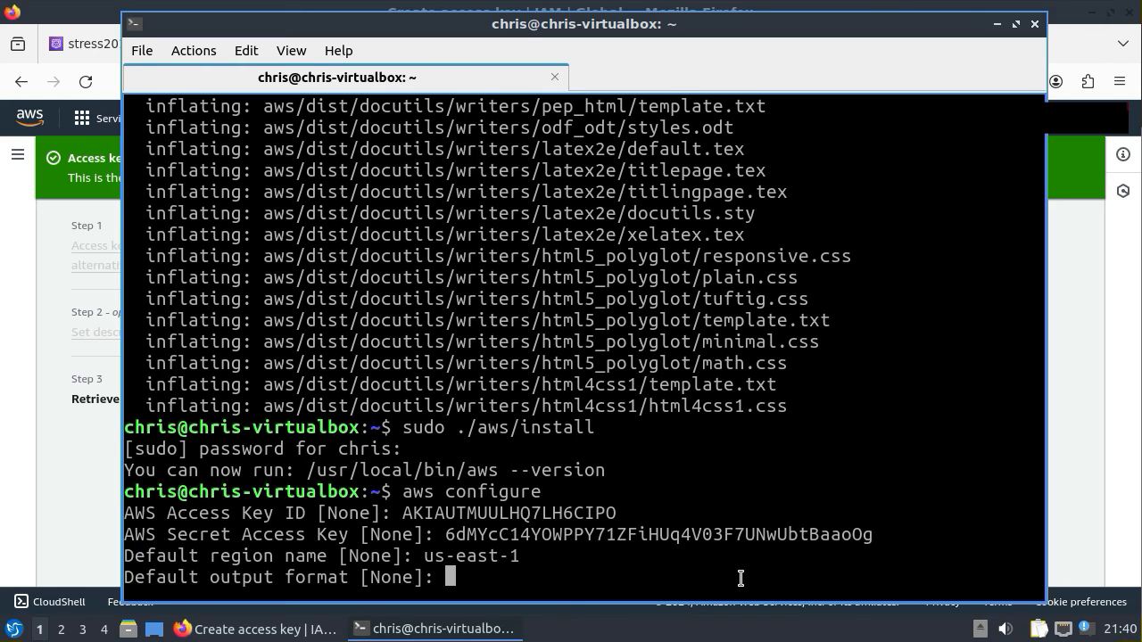
key(Return)
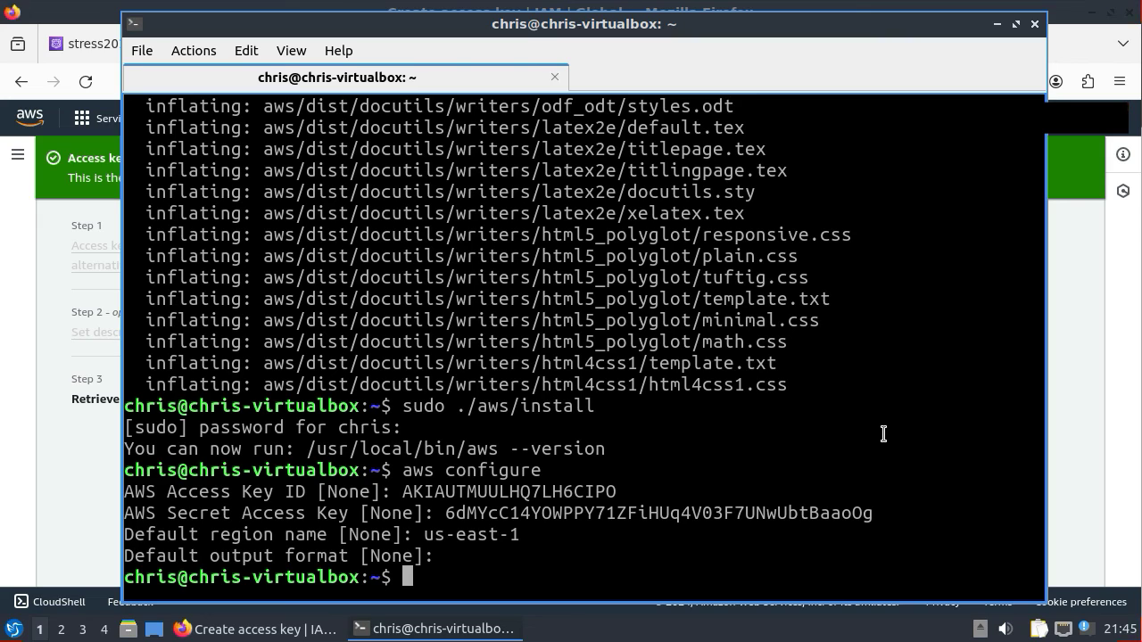
text(cd /var/www/ww.)
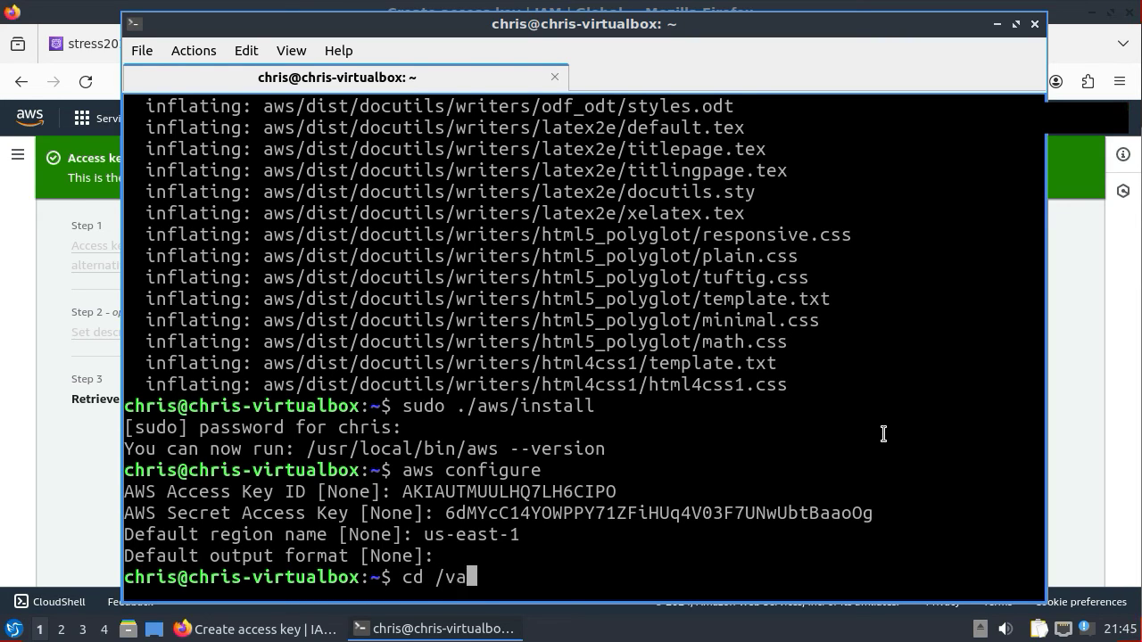
key(BackSpace)
text(w)
key(BackSpace)
key(BackSpace)
key(BackSpace)
text(.s)
key(Tab)
key(Return)
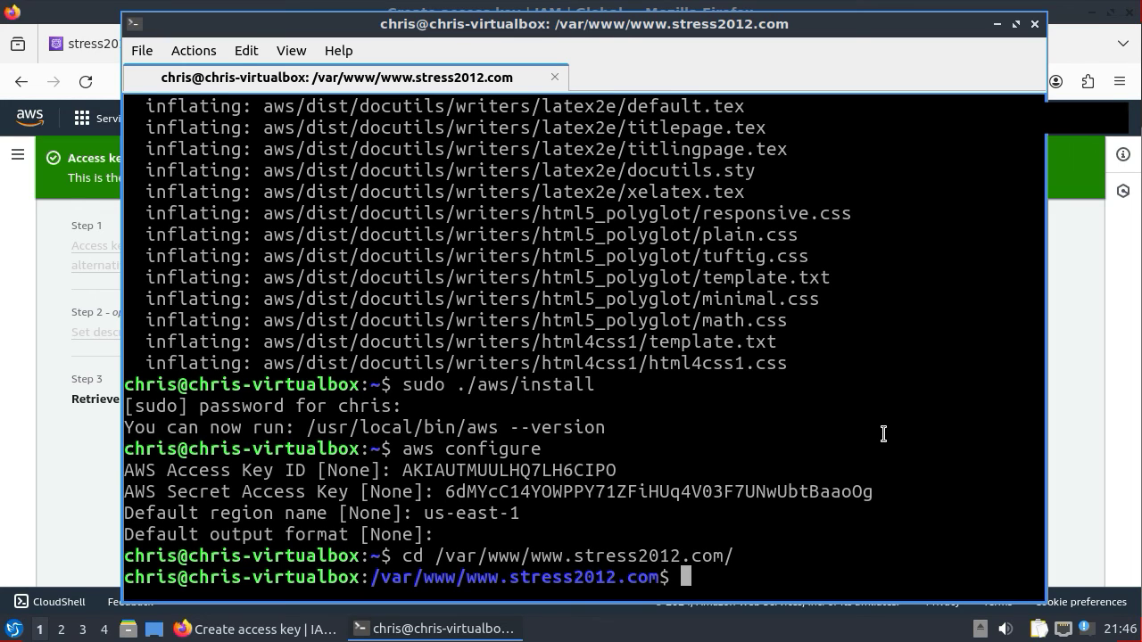
- Begin writing the command 'aws s3 sync ./ s3://' at the prompt
text(aws s3 sync)
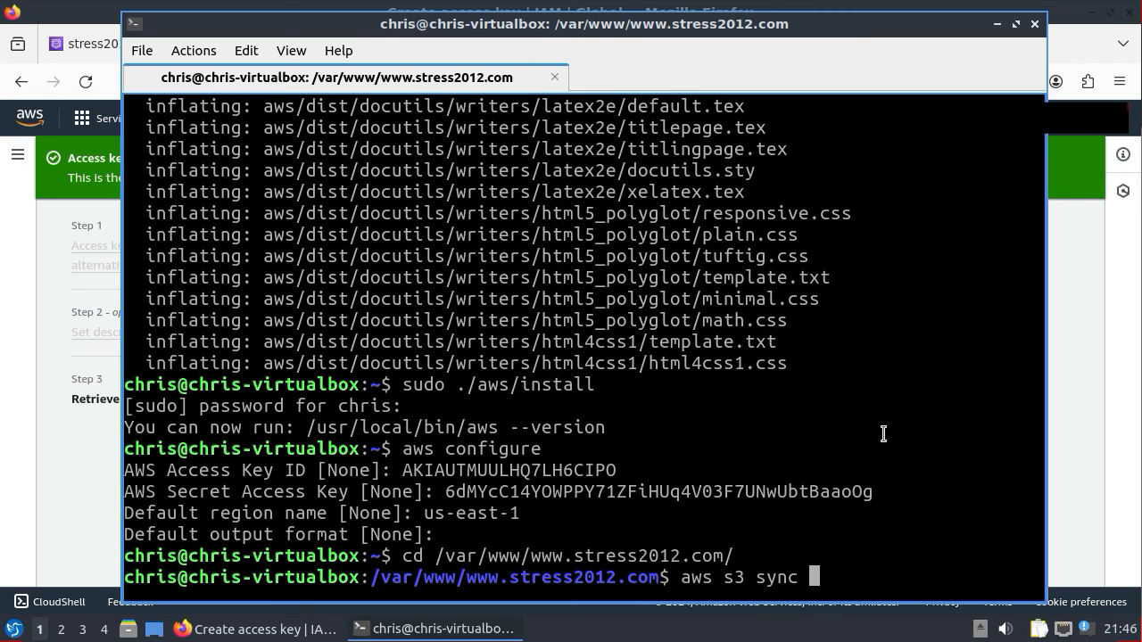
key(BackSpace)
text(./ s3://)
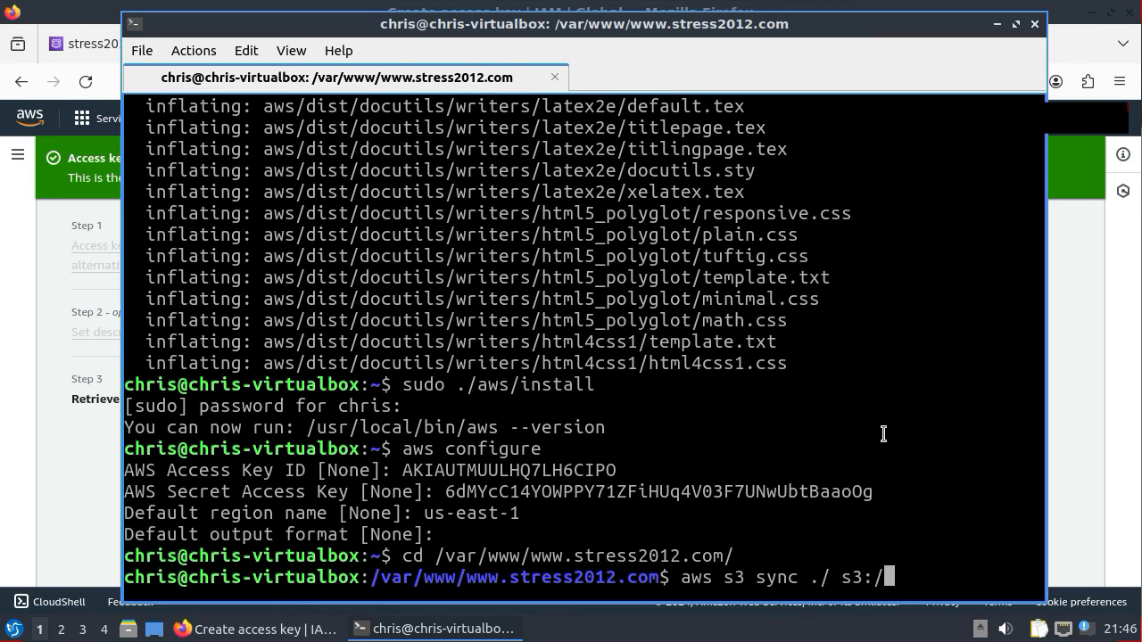
- Open the S3 service from the console search with 's3'
click(1092, 323)
click(277, 123)
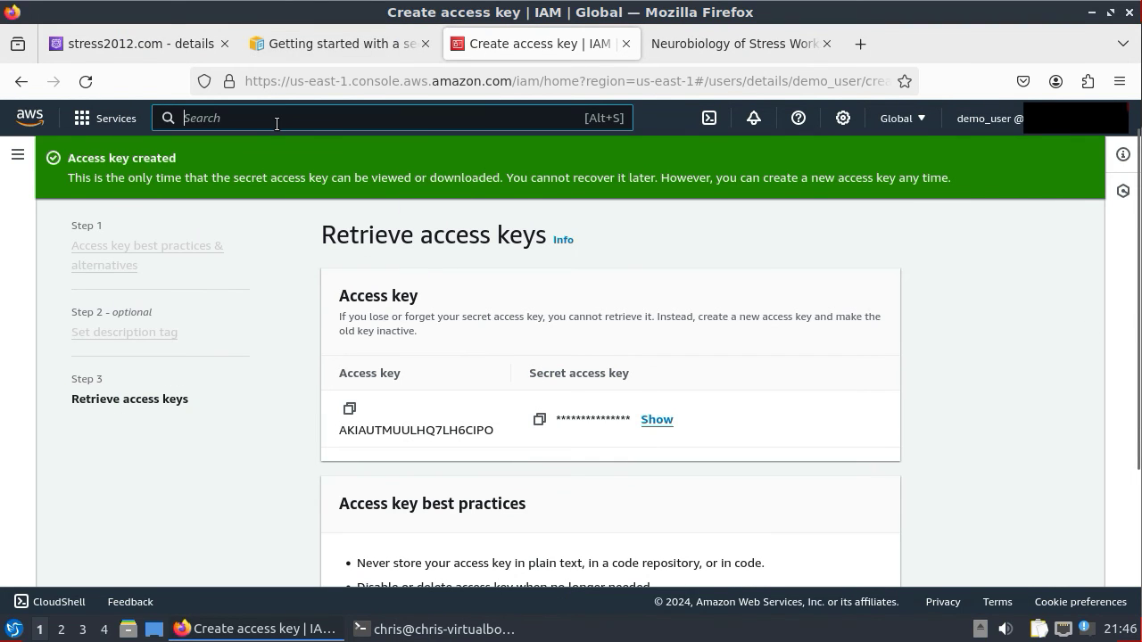
text(s3)
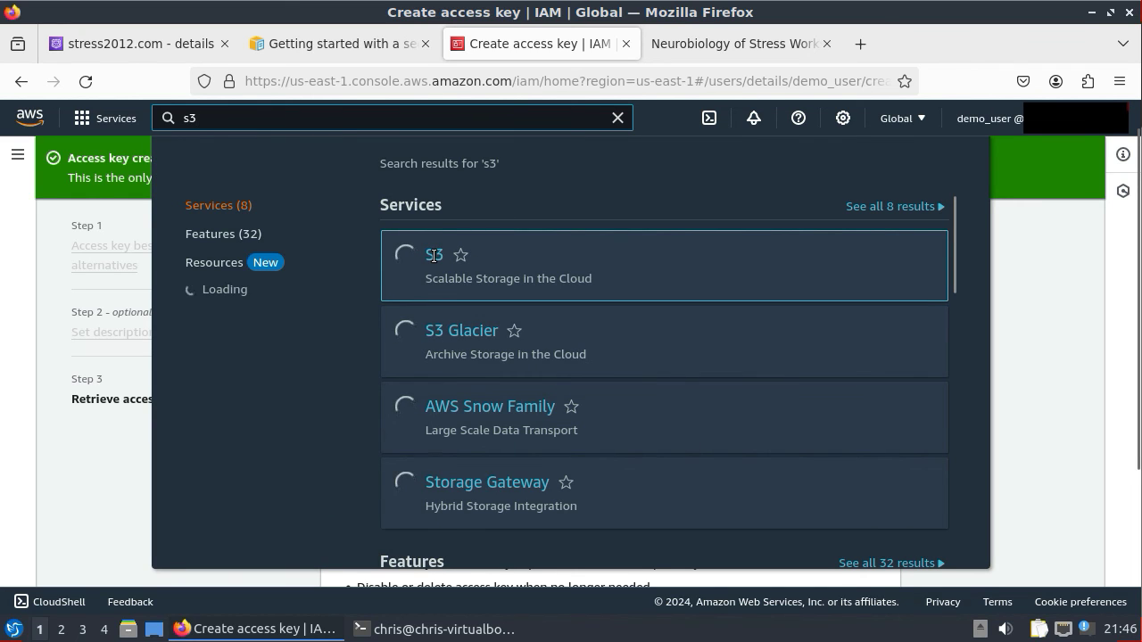
click(434, 256)
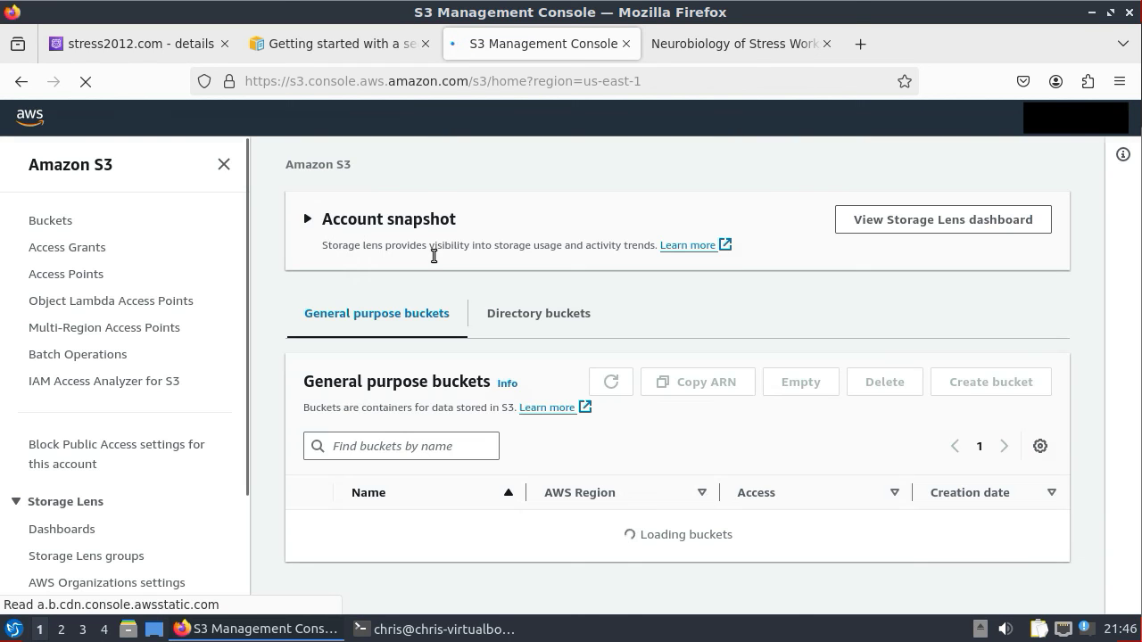
- Filter buckets by 'stre', tick the stress2012 root bucket and select its name
click(370, 447)
text(s)
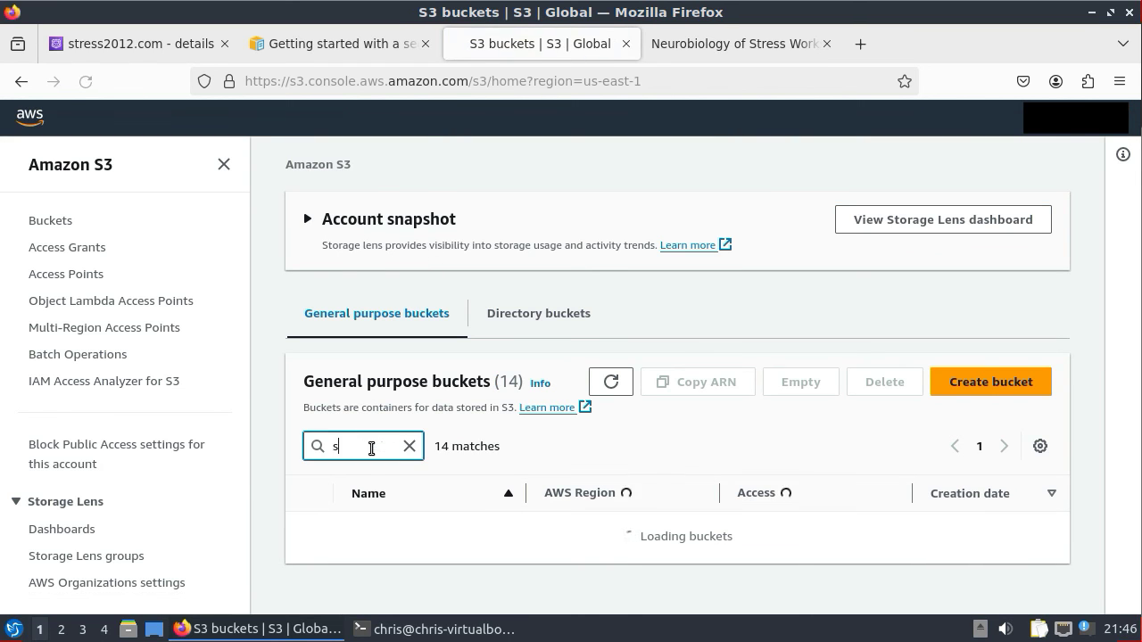
text(r)
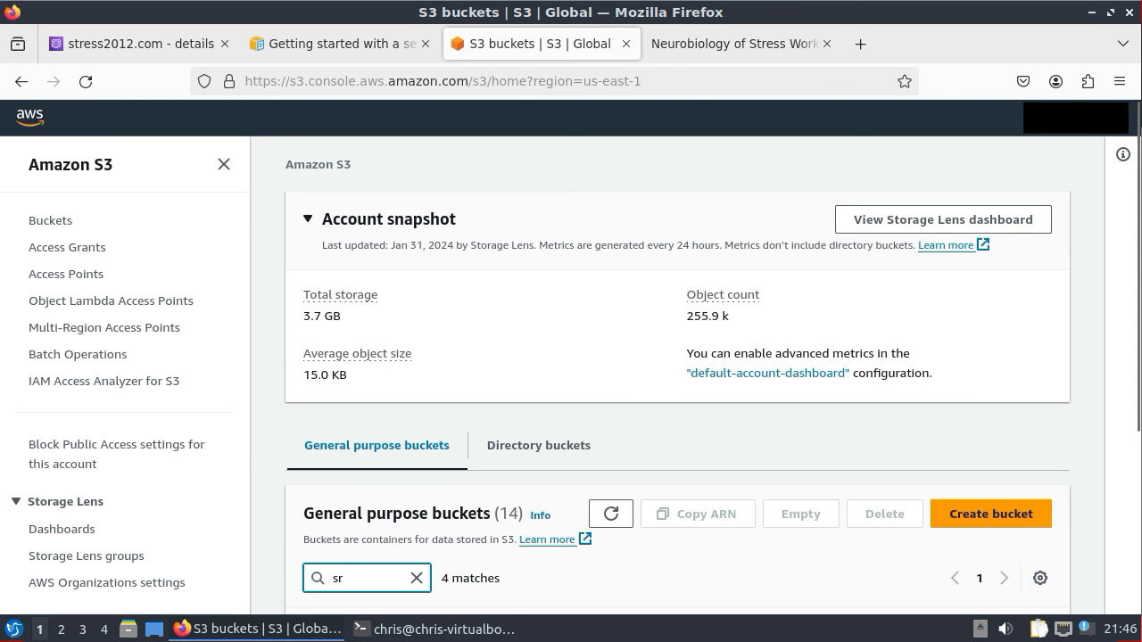
key(BackSpace)
text(te)
key(BackSpace)
text(re)
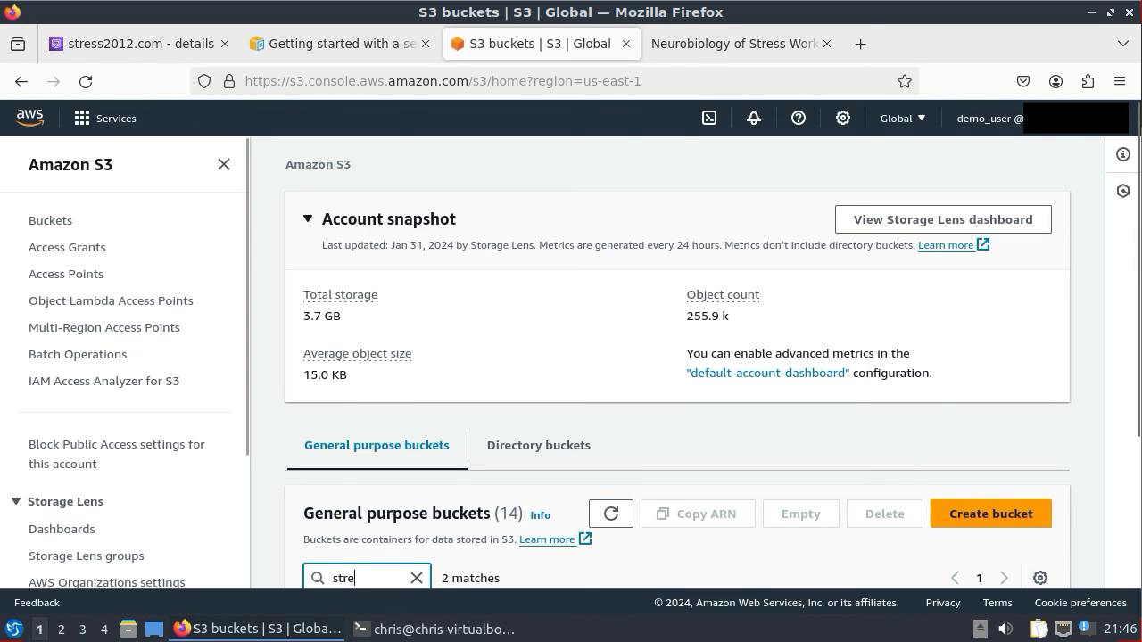
scroll(465, 399, down, 5)
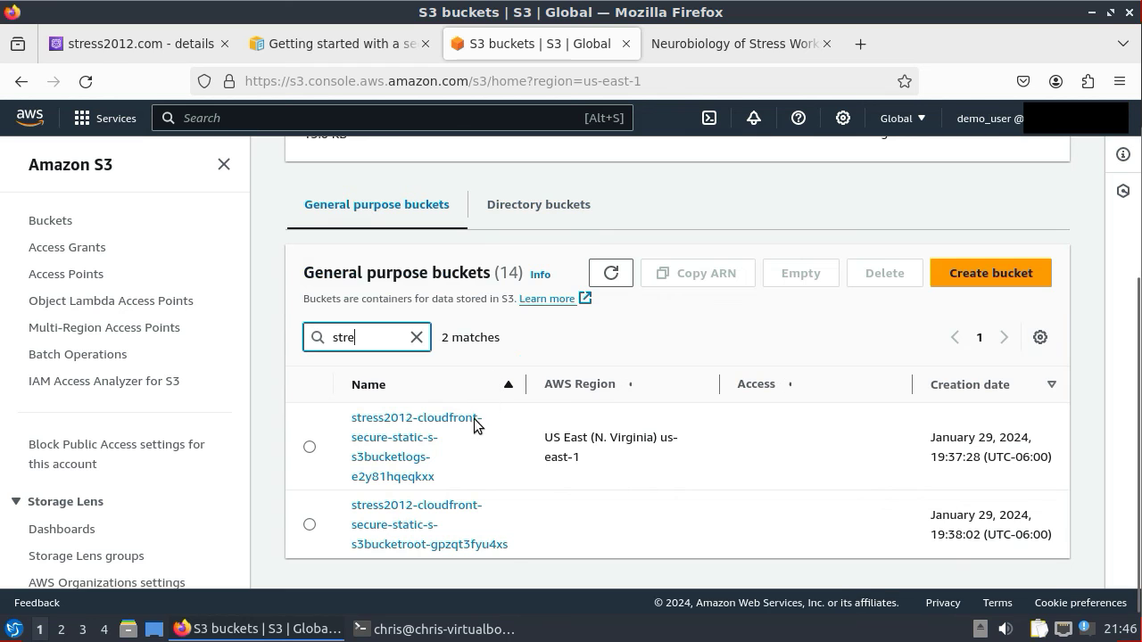
click(309, 524)
drag(513, 547, 348, 505)
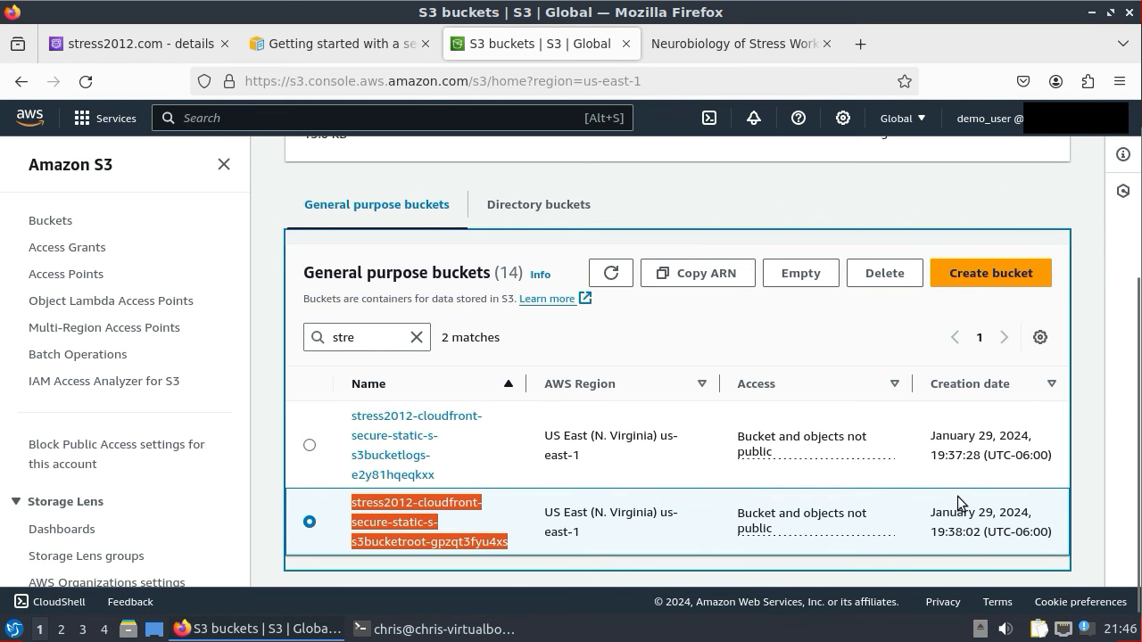
click(428, 627)
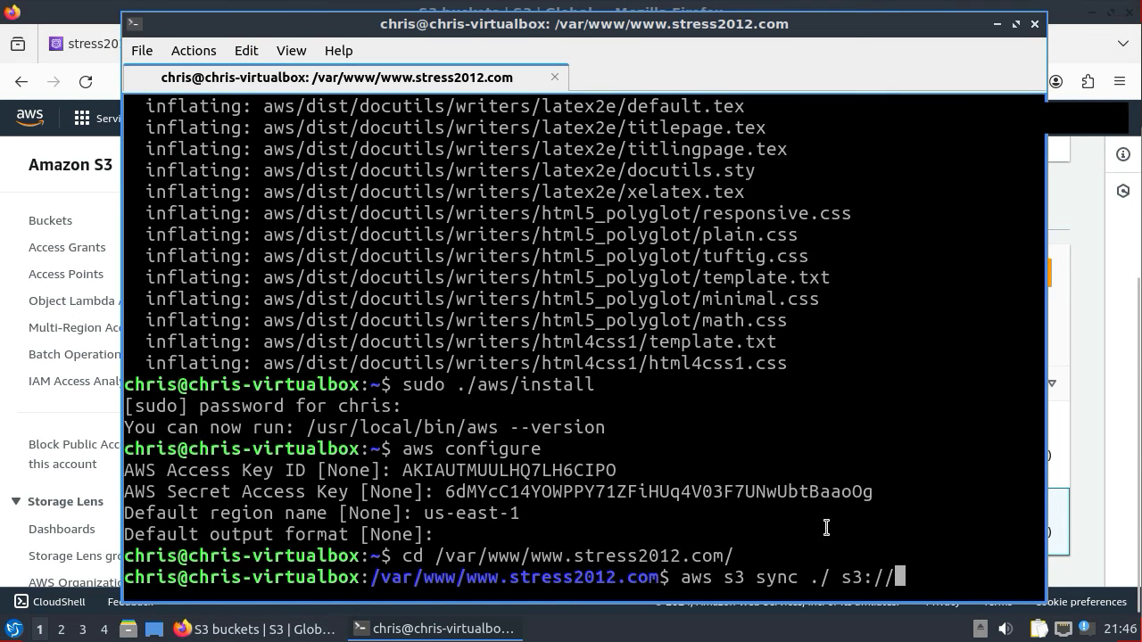
- Paste the root bucket name after s3:// and run the sync, then rerun it
right_click(845, 527)
click(938, 272)
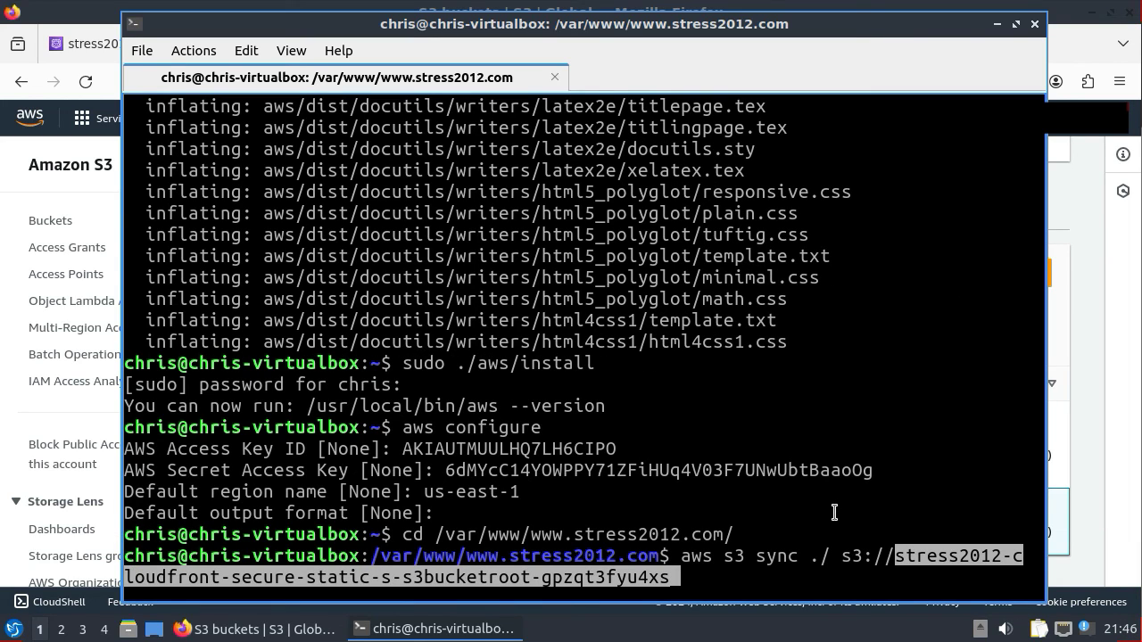
key(Return)
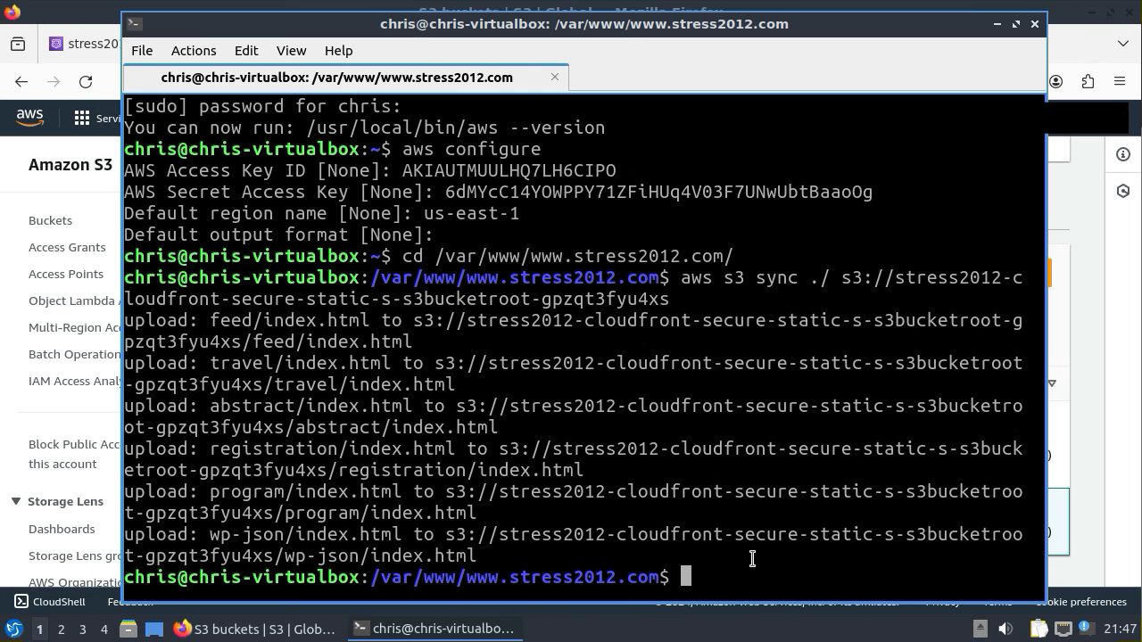
key(Up)
key(Return)
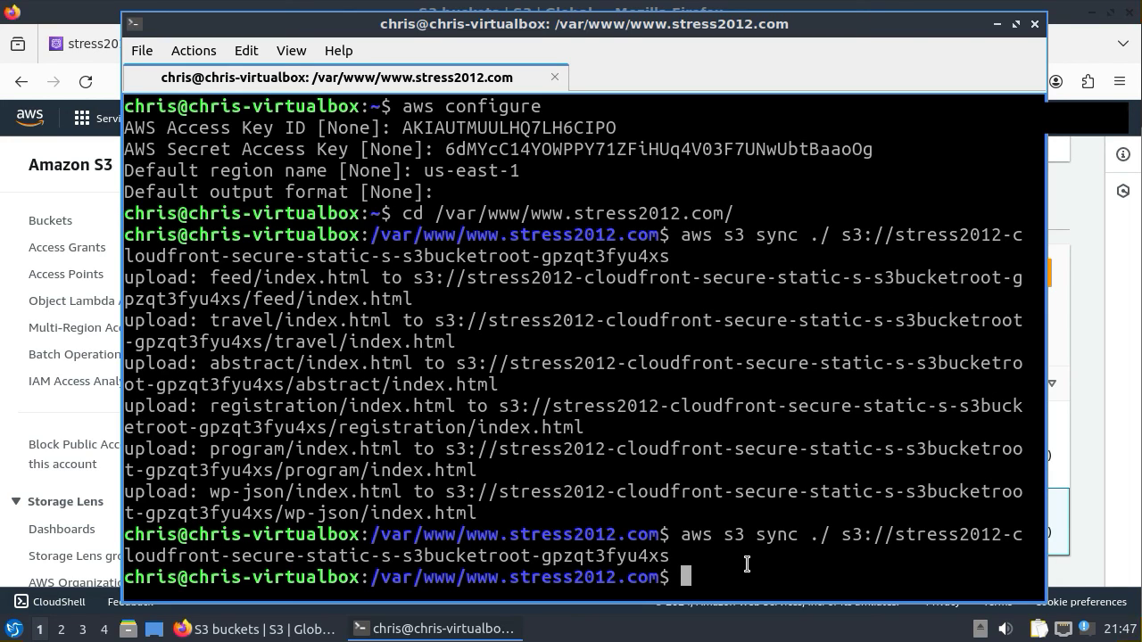
- Create newfile.txt with echo "this is a new file" and rerun aws s3 sync to upload it
text(echo )
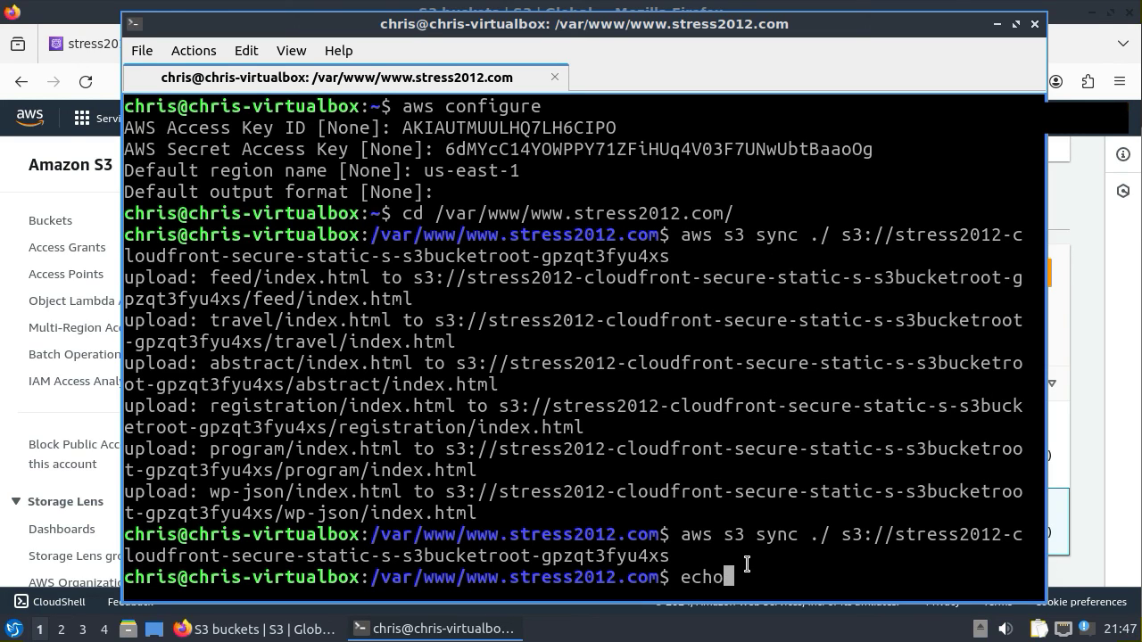
text("this i)
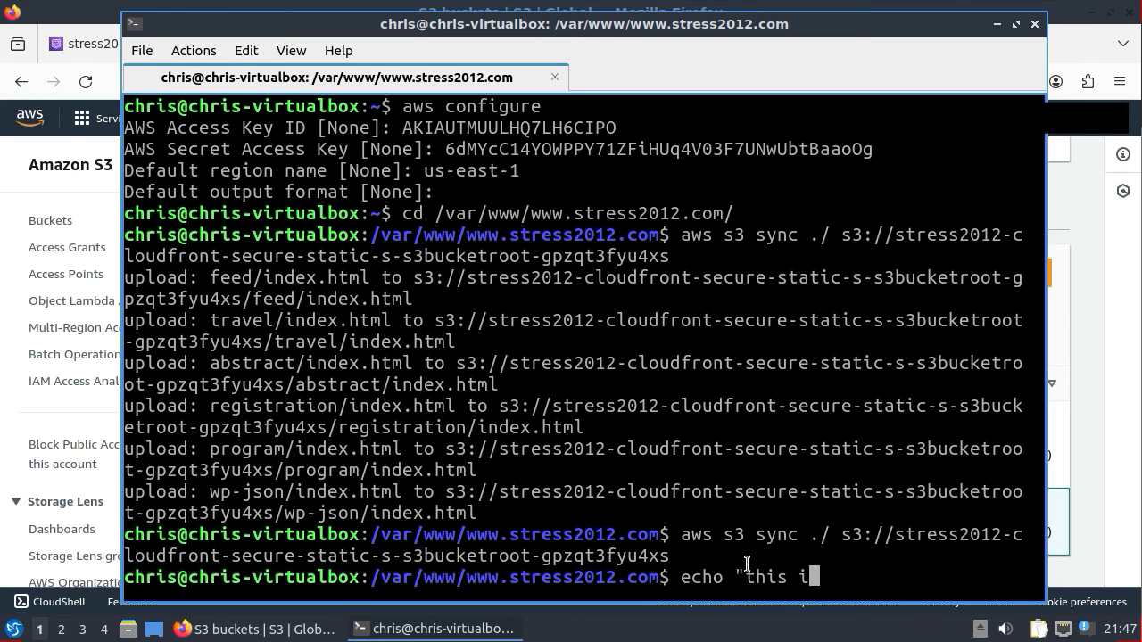
text(s a new file" >)
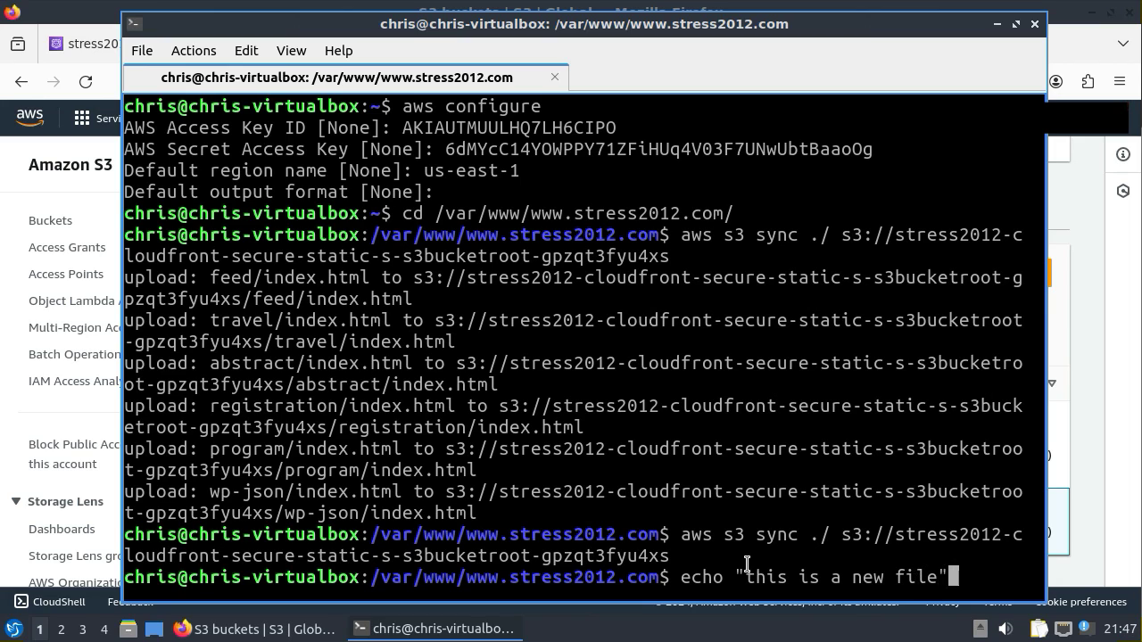
text(new)
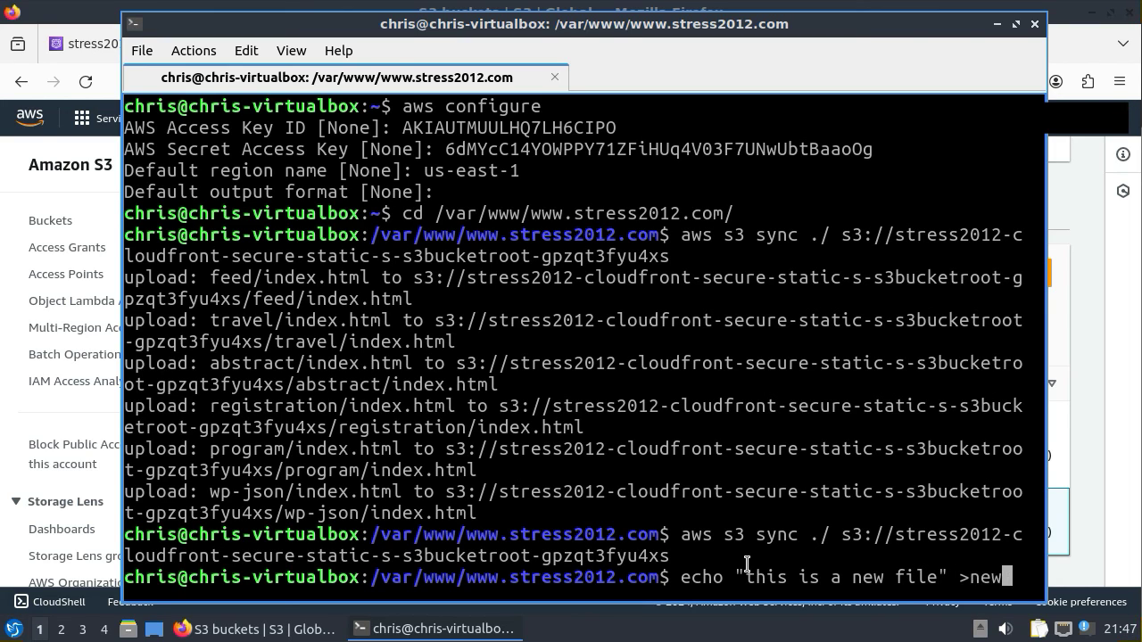
text(file.txt)
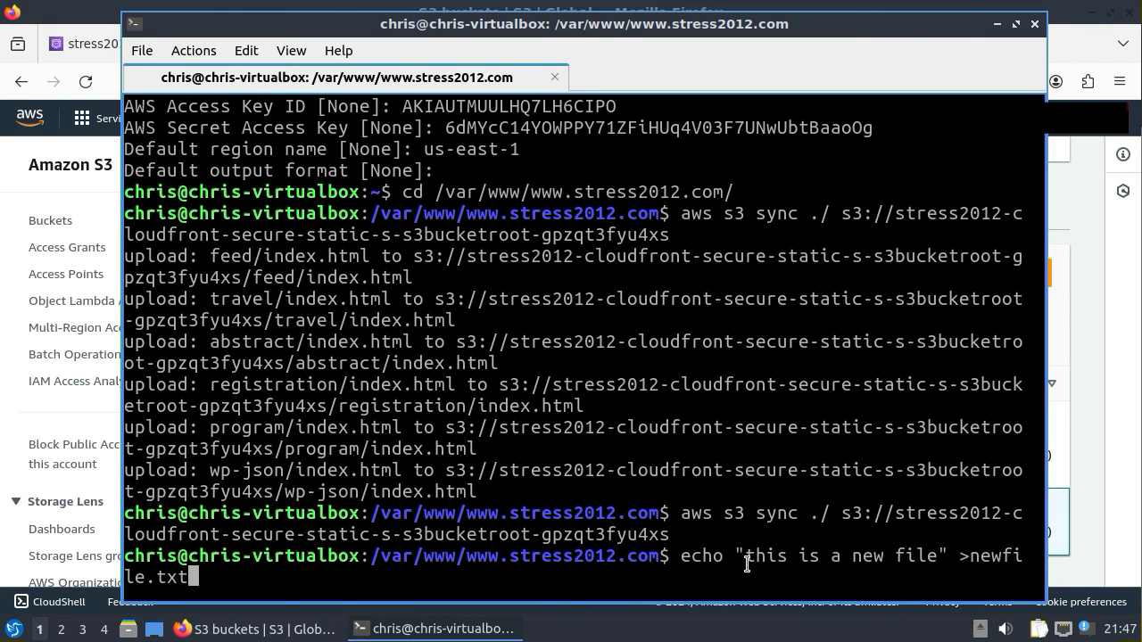
key(Return)
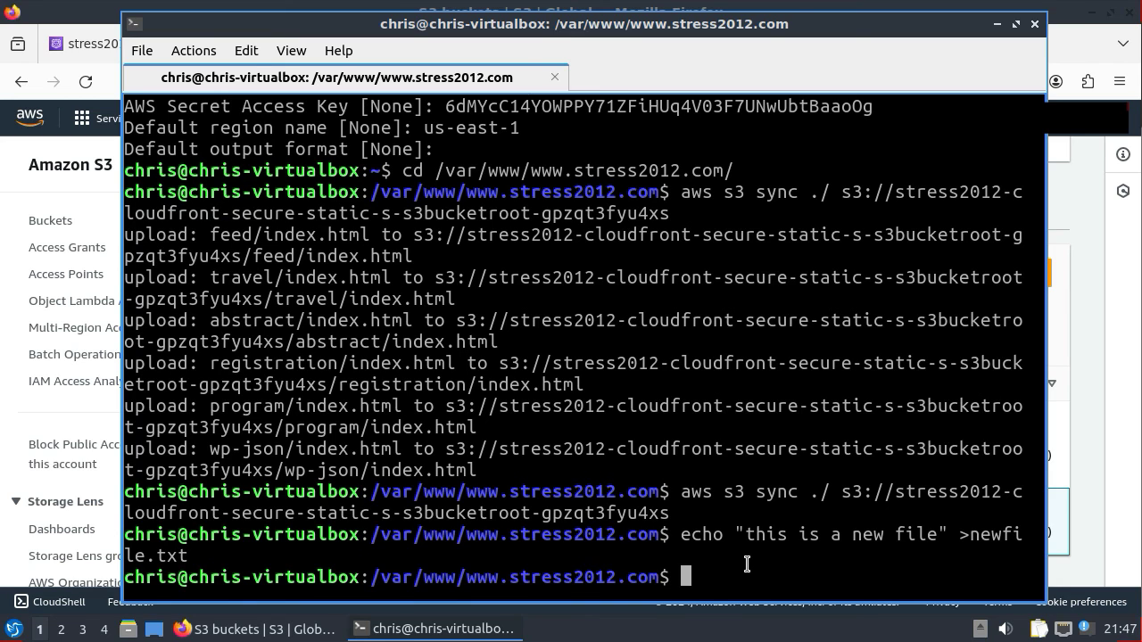
key(Up)
key(Up)
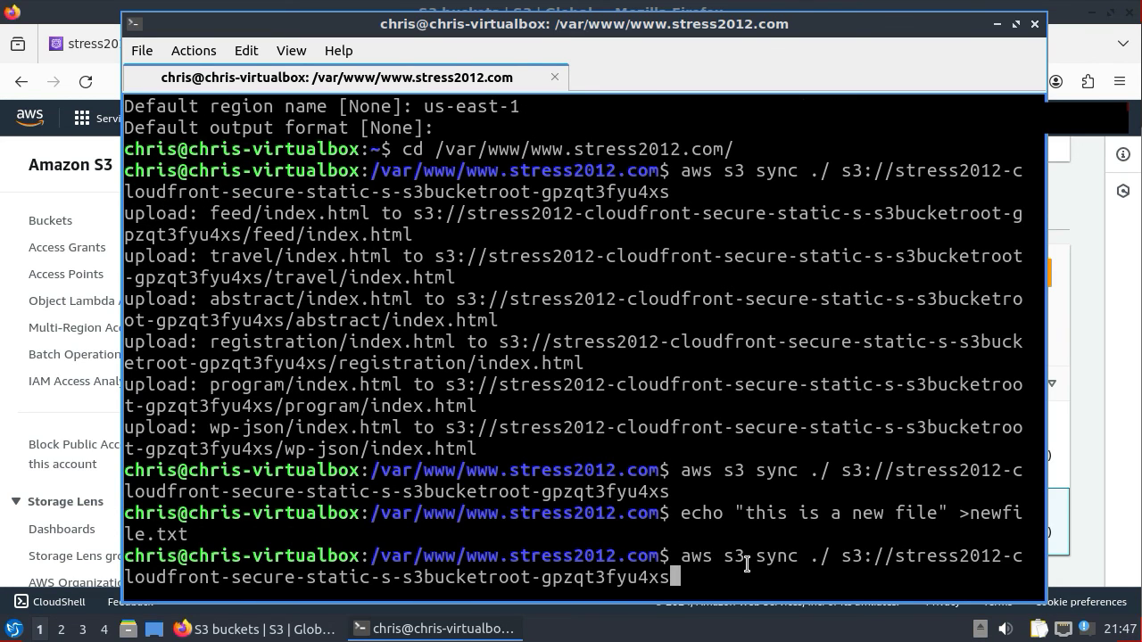
key(Return)
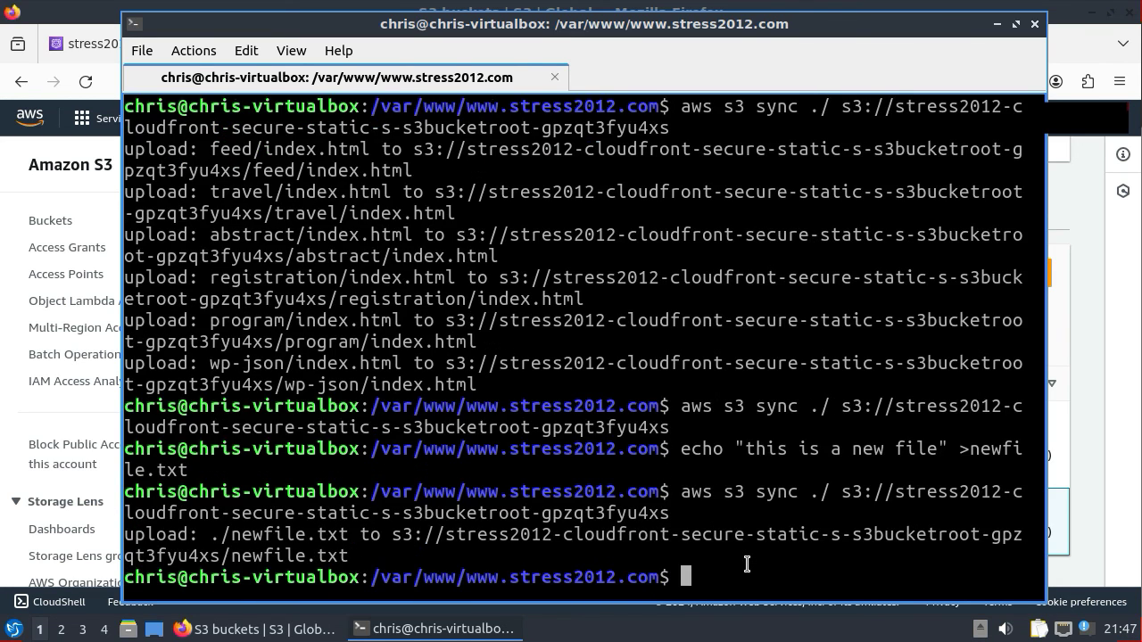
drag(125, 536, 350, 555)
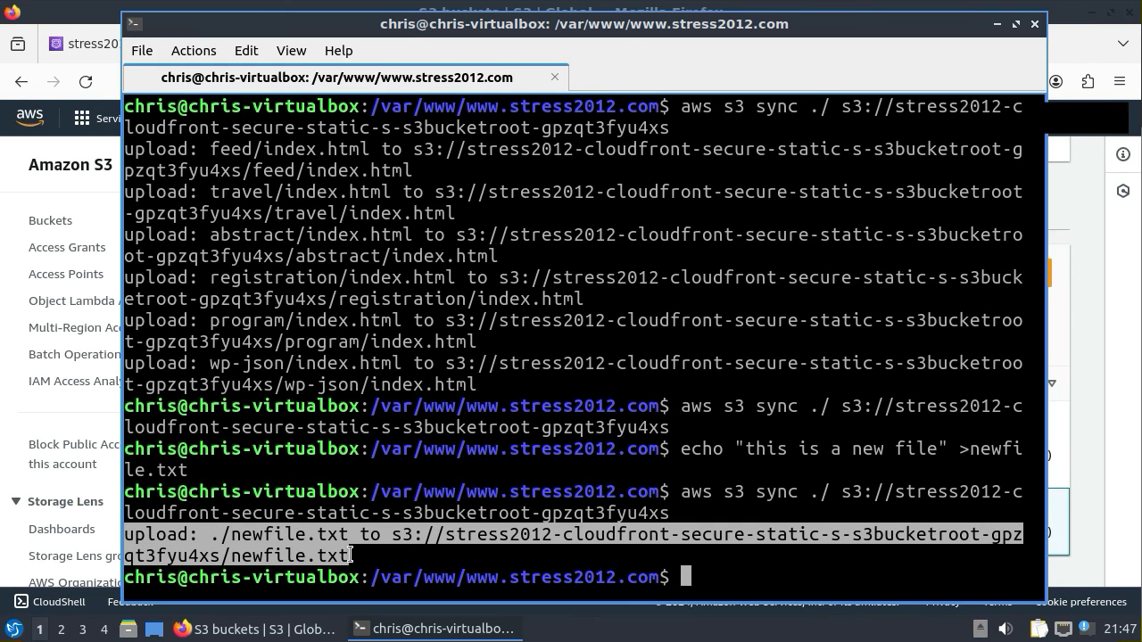
click(744, 580)
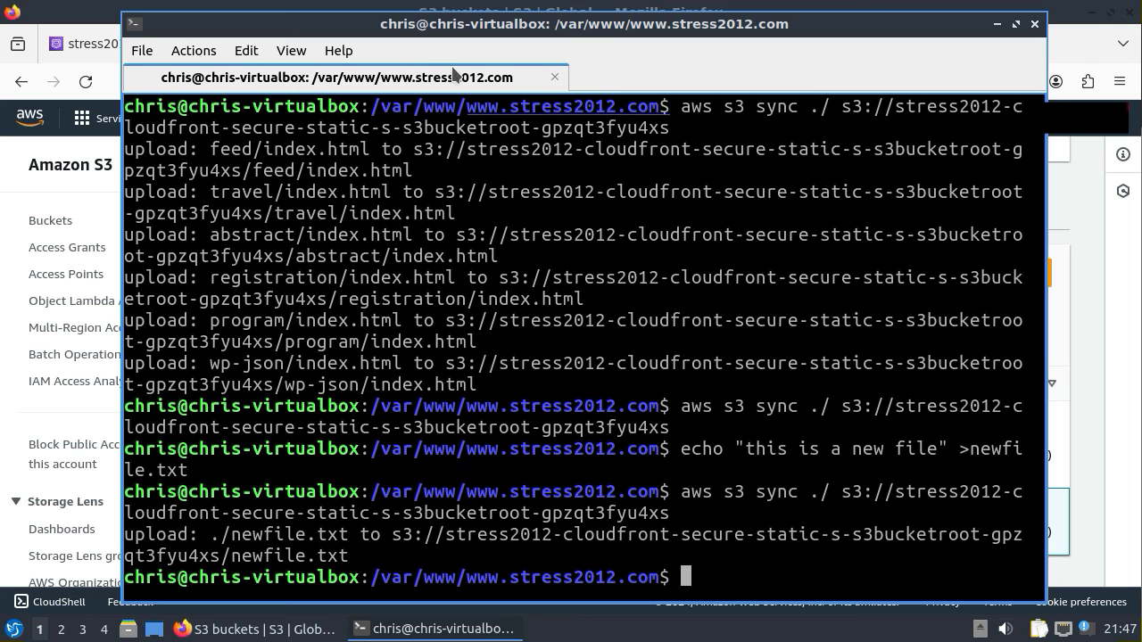
click(1074, 38)
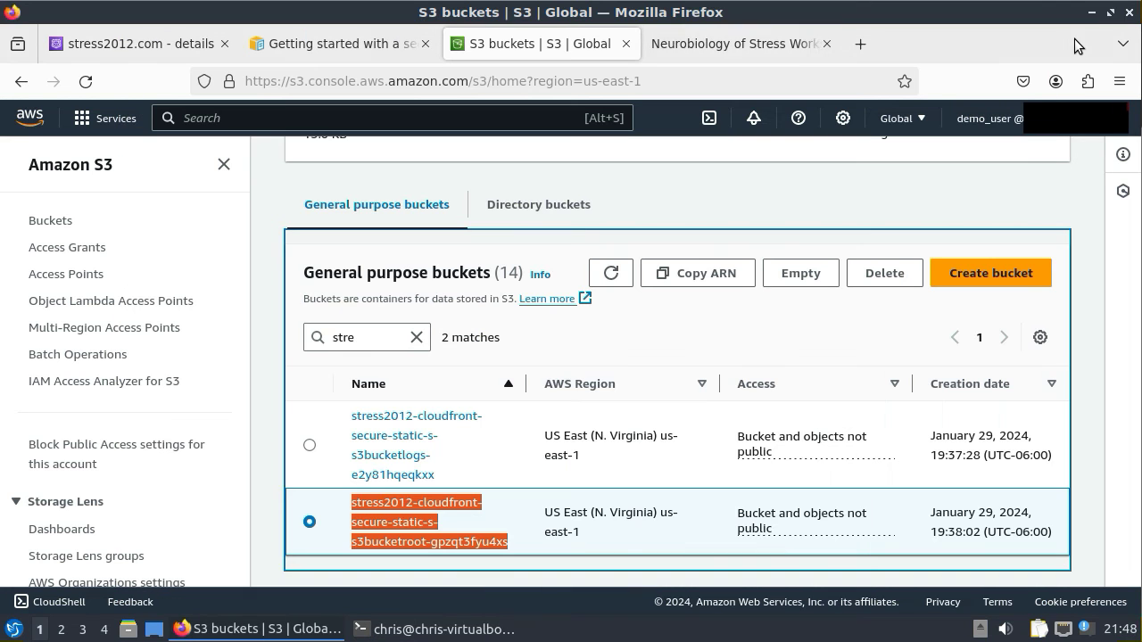
click(690, 45)
click(464, 81)
click(473, 81)
text(new)
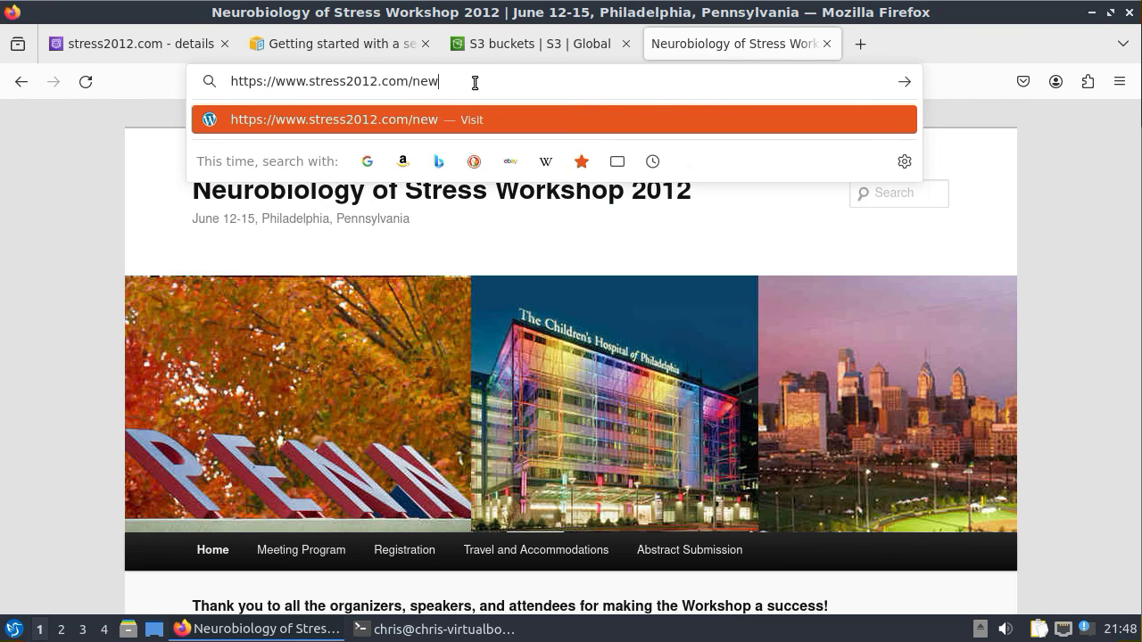
text(file.txt)
key(Return)
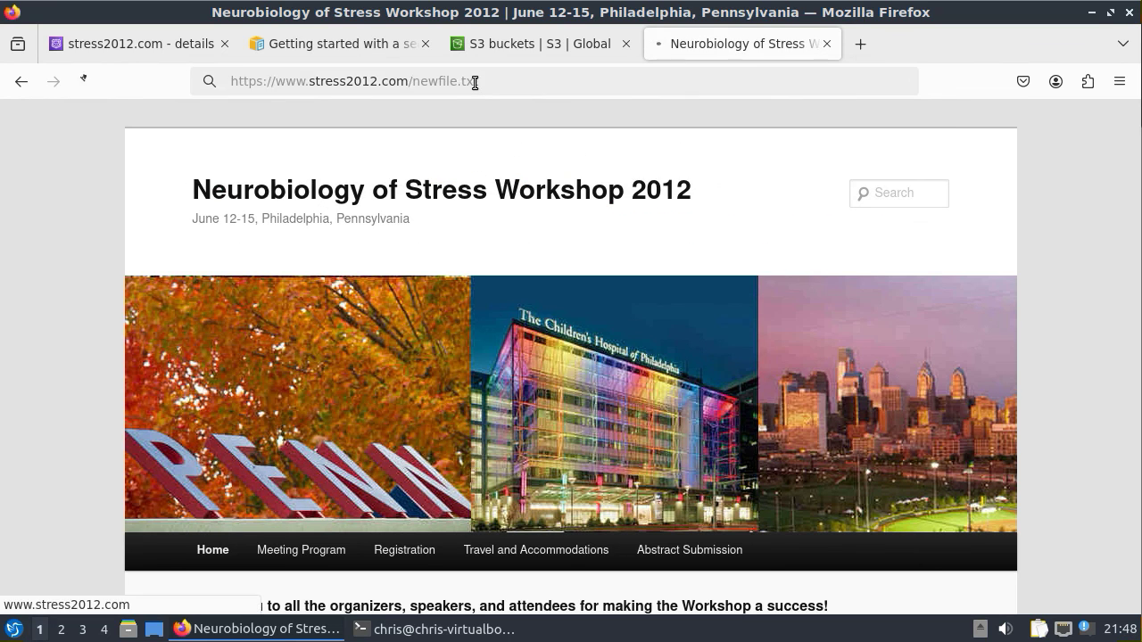
drag(124, 117, 0, 117)
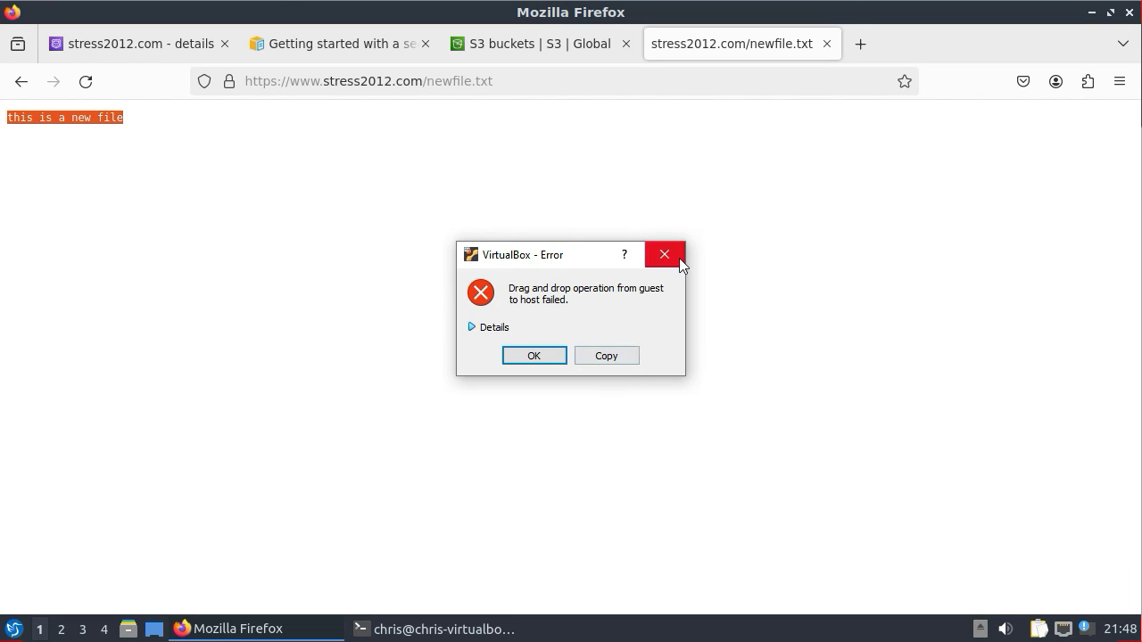
click(676, 257)
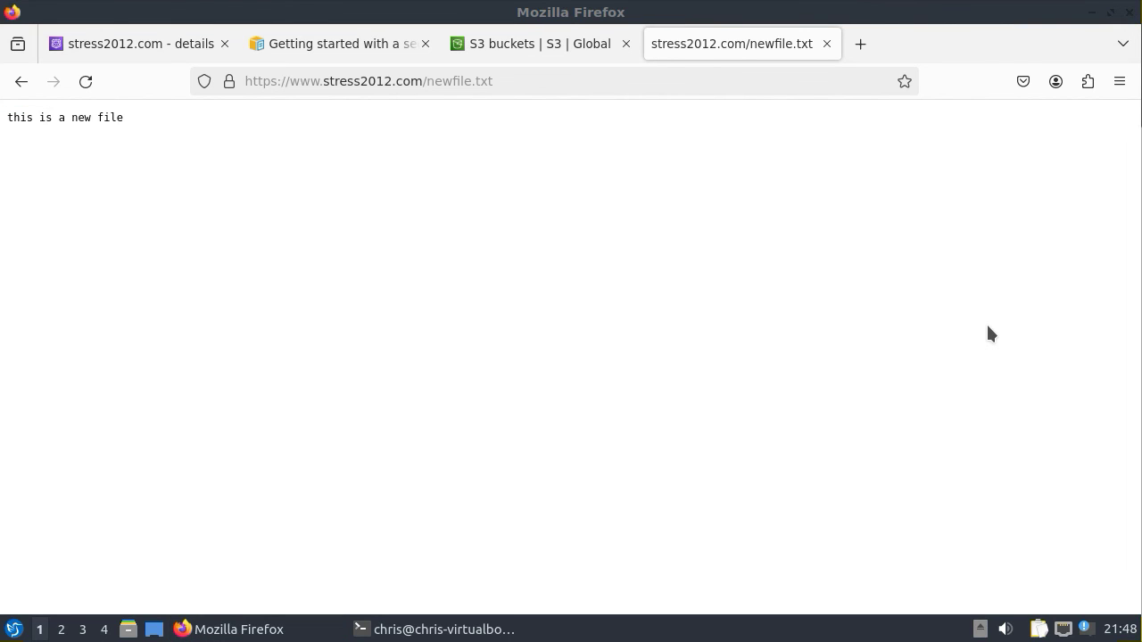